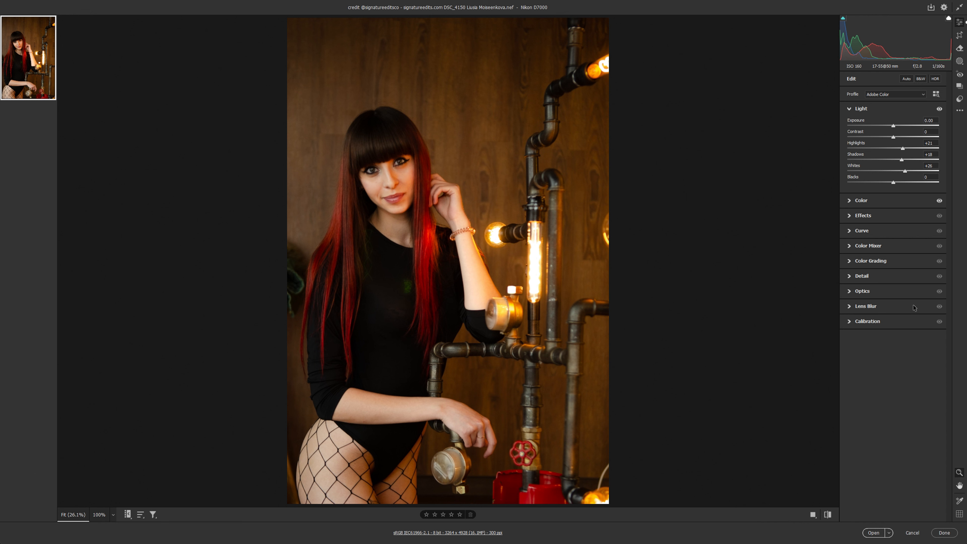
Step: Reduce the photo's vibrance slightly, lower the contrast, and compare with the unedited version
click(875, 201)
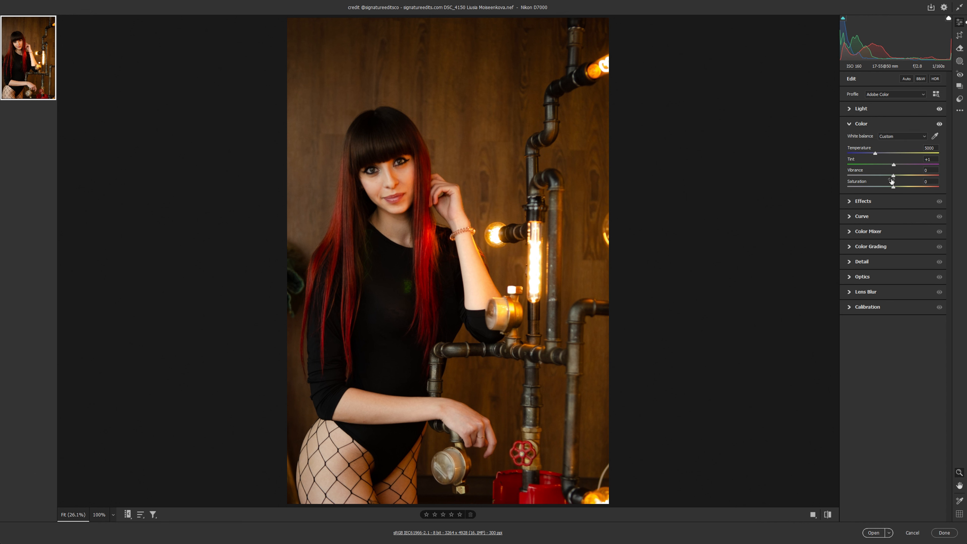
drag(894, 175, 891, 176)
click(882, 109)
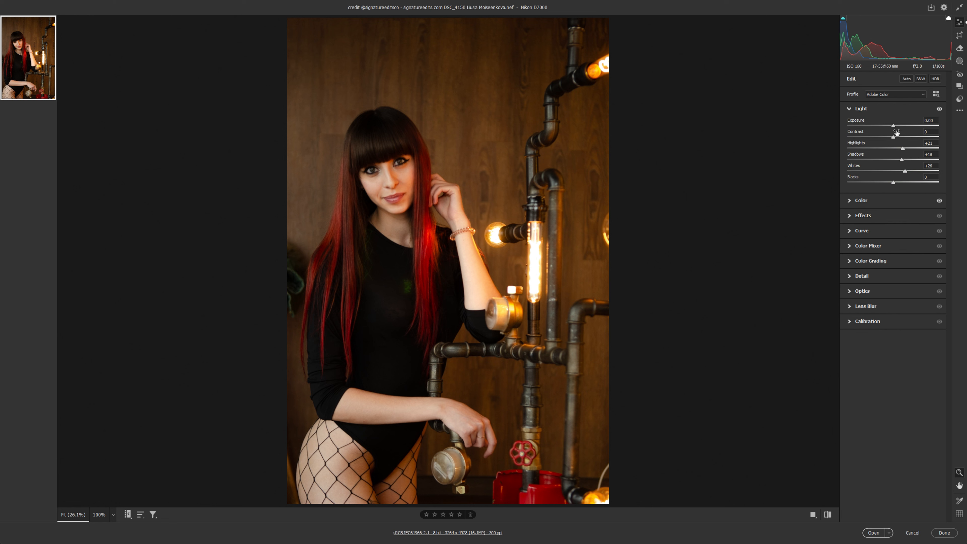
drag(895, 138, 885, 137)
click(824, 511)
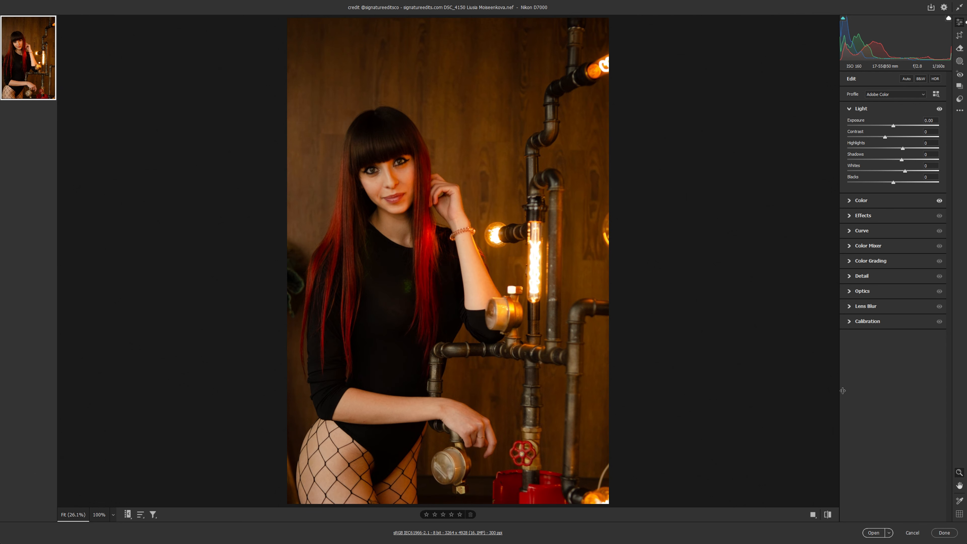
Step: In the Color Mixer, set the Oranges saturation to -20 and raise the Oranges luminance slightly
click(885, 246)
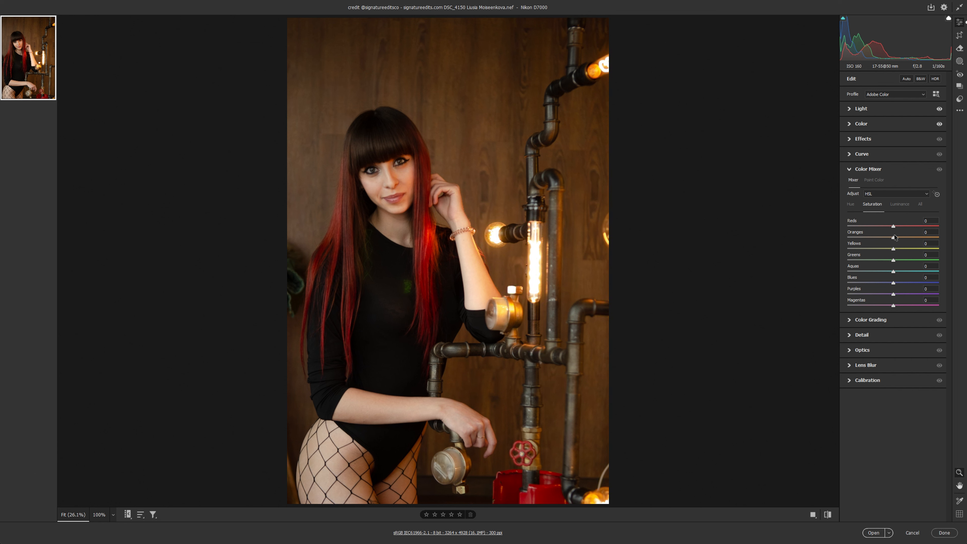
drag(895, 235, 886, 233)
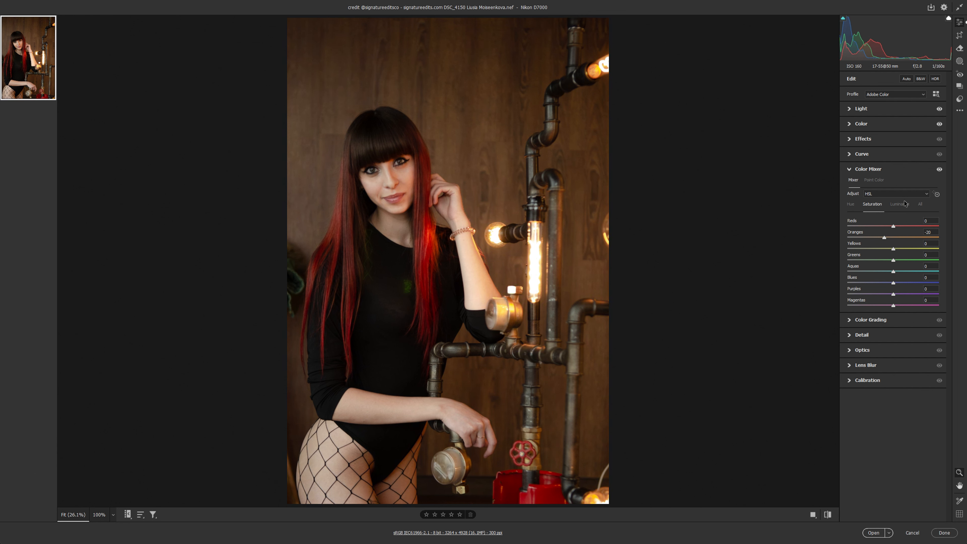
click(899, 193)
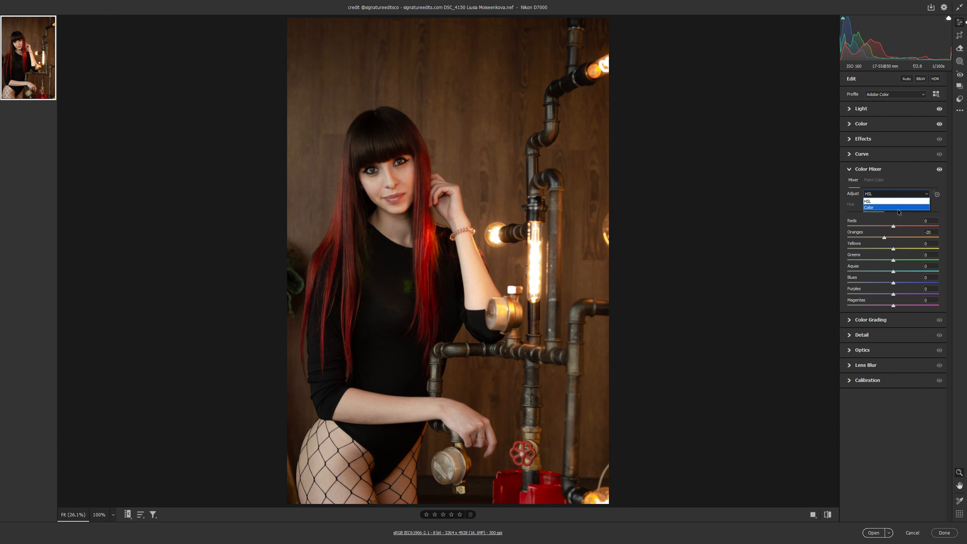
click(916, 202)
click(899, 209)
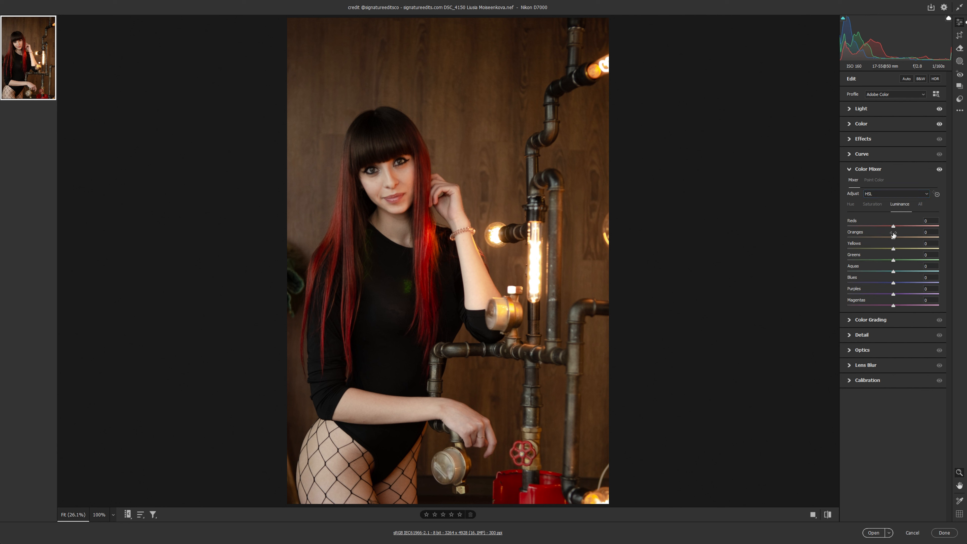
drag(893, 236, 898, 234)
click(829, 512)
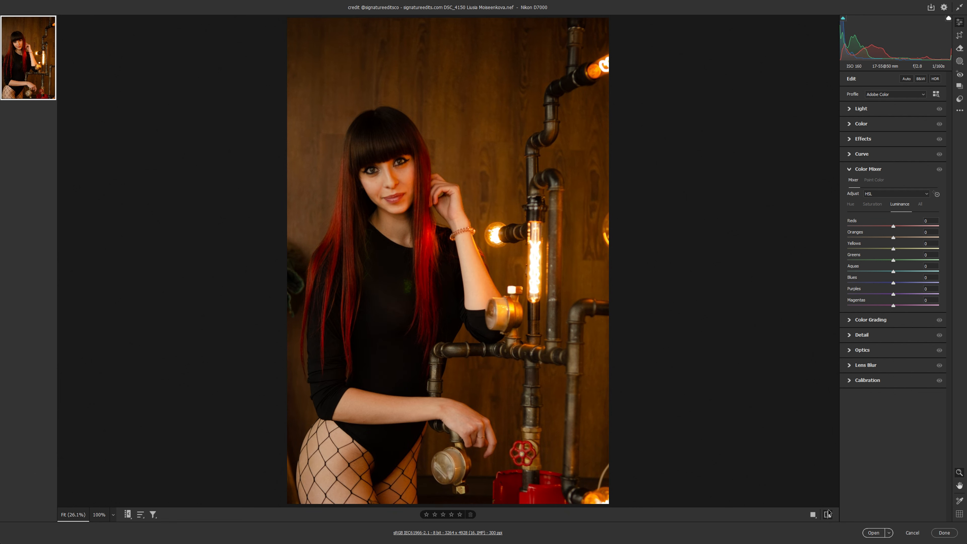
click(829, 512)
click(829, 512)
click(828, 512)
Step: Set the Oranges saturation to -8 and the Oranges hue to -3 in the Color Mixer
click(872, 204)
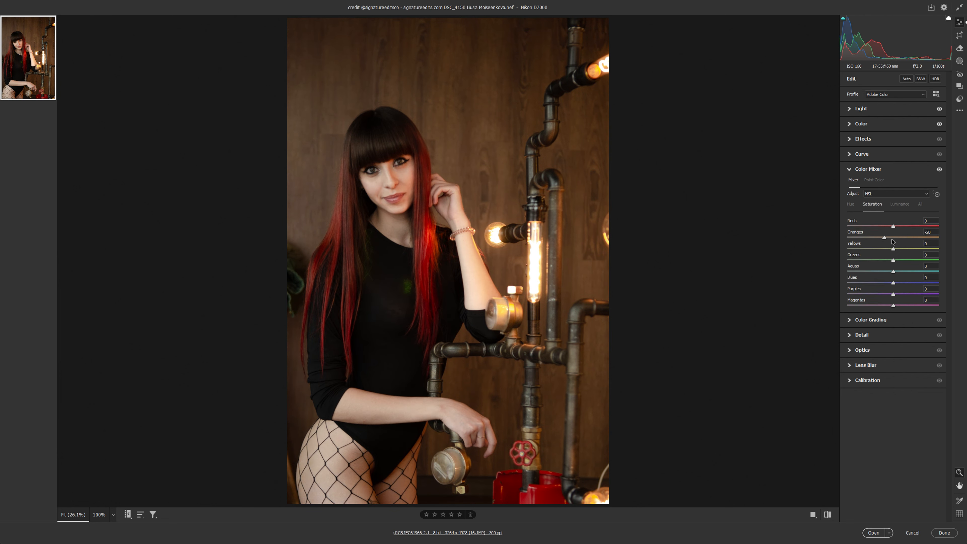
drag(892, 238, 889, 240)
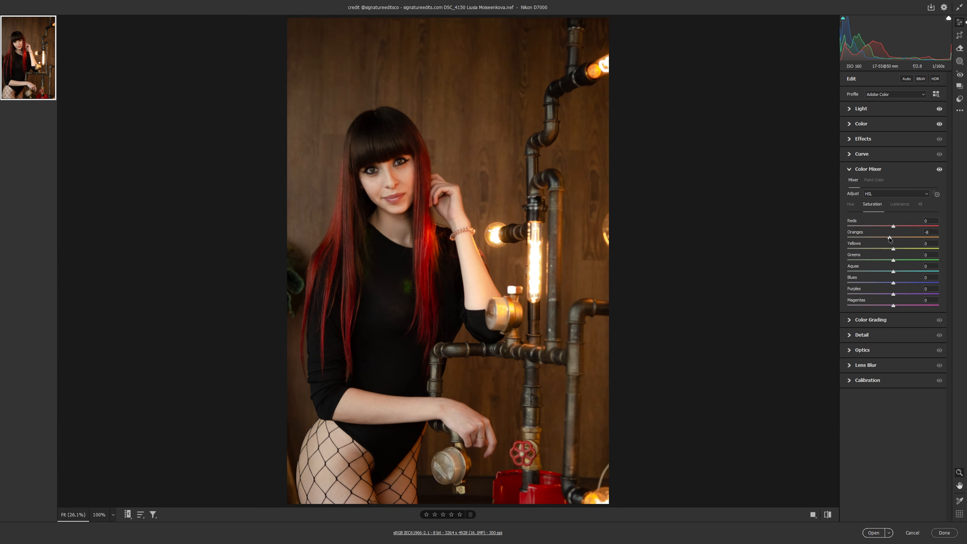
click(828, 513)
click(828, 513)
click(851, 204)
drag(893, 238, 891, 237)
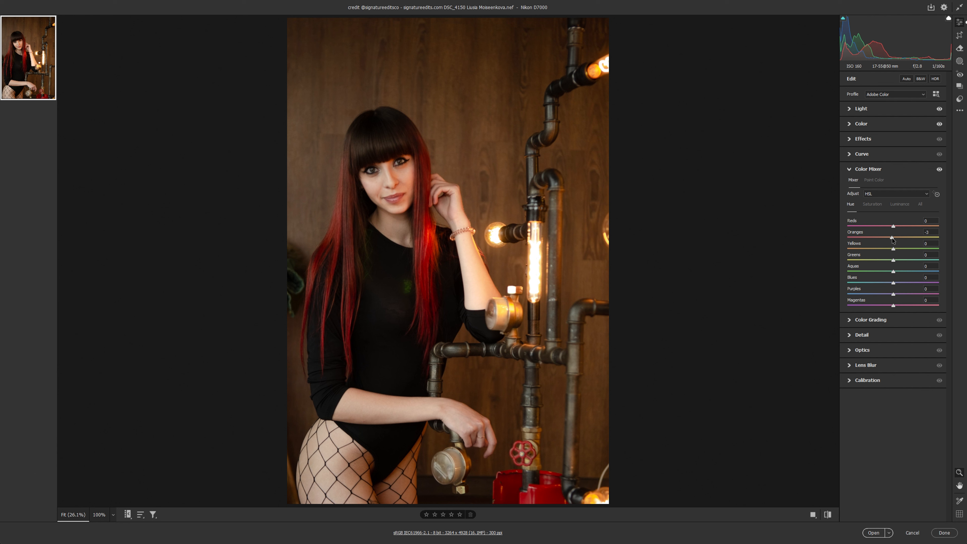
Step: Set the Oranges luminance to +9 and increase the Reds saturation in the Color Mixer
click(899, 204)
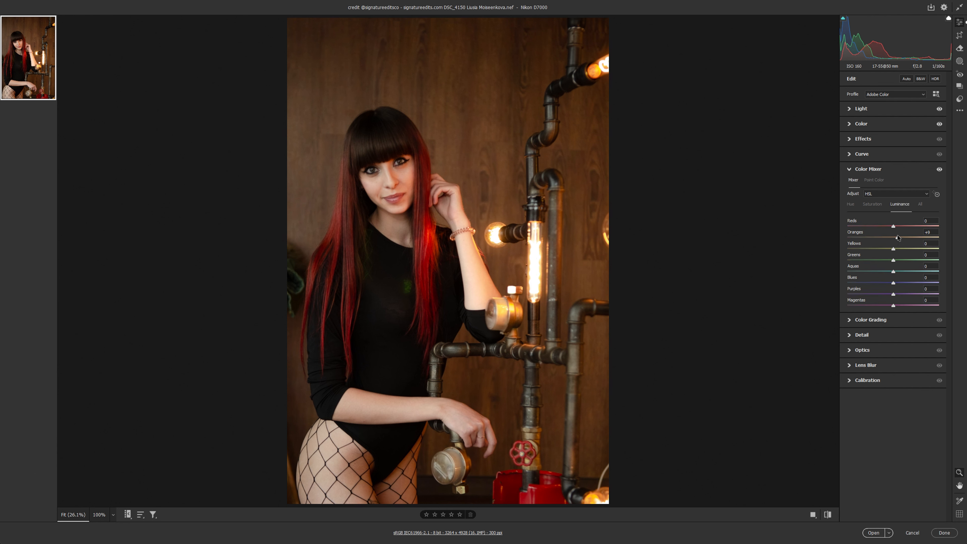
drag(893, 237, 897, 238)
click(830, 516)
click(830, 516)
click(830, 516)
click(830, 516)
click(872, 204)
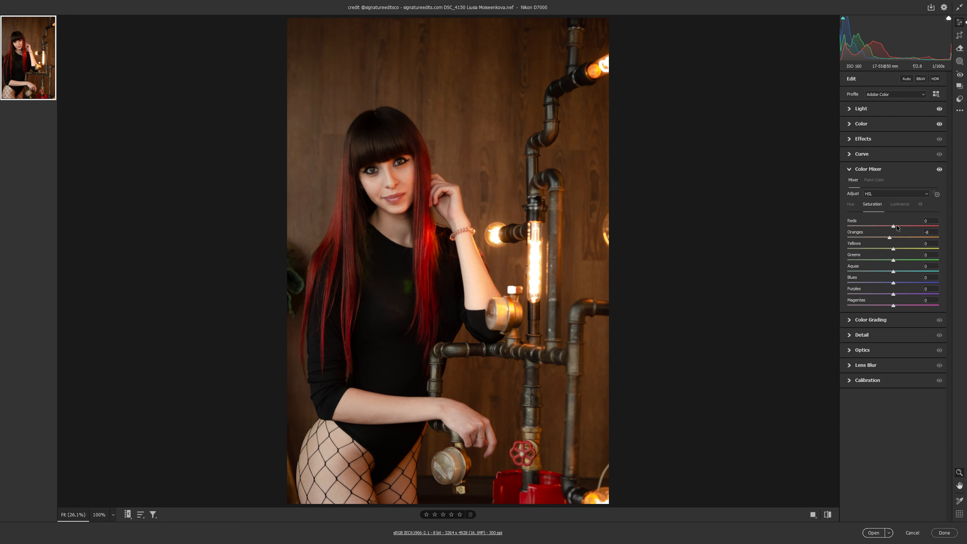
mouse_move(897, 225)
mouse_down()
mouse_move(929, 228)
mouse_move(908, 228)
mouse_up()
Step: Adjust the highlights tint towards warm yellow in Color Grading
click(895, 320)
click(910, 195)
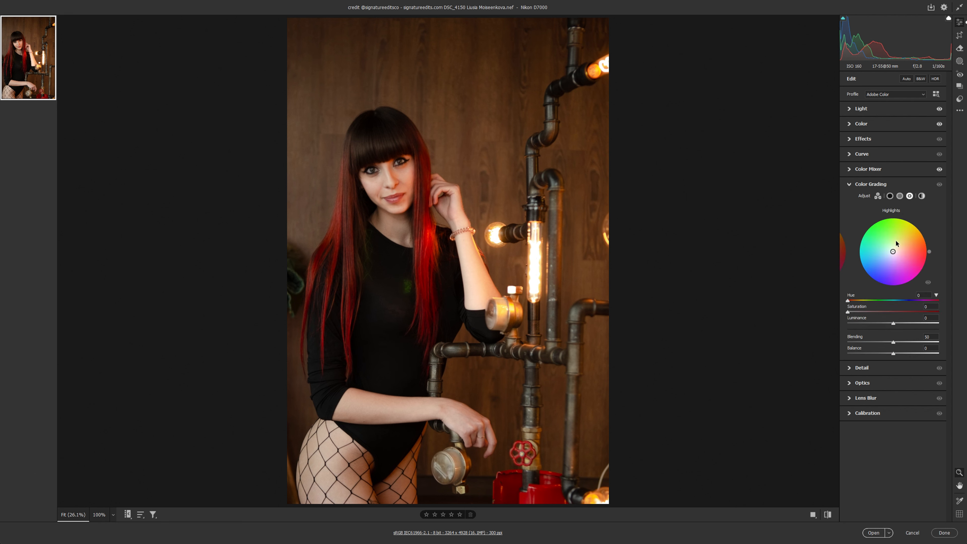
mouse_move(893, 253)
mouse_down()
mouse_move(911, 223)
mouse_move(888, 251)
mouse_move(898, 247)
mouse_up()
double_click(894, 252)
Step: Tint the shadows blue with hue 225 and saturation 18, comparing the photo with and without Color Grading
click(899, 196)
click(890, 196)
drag(894, 256, 888, 256)
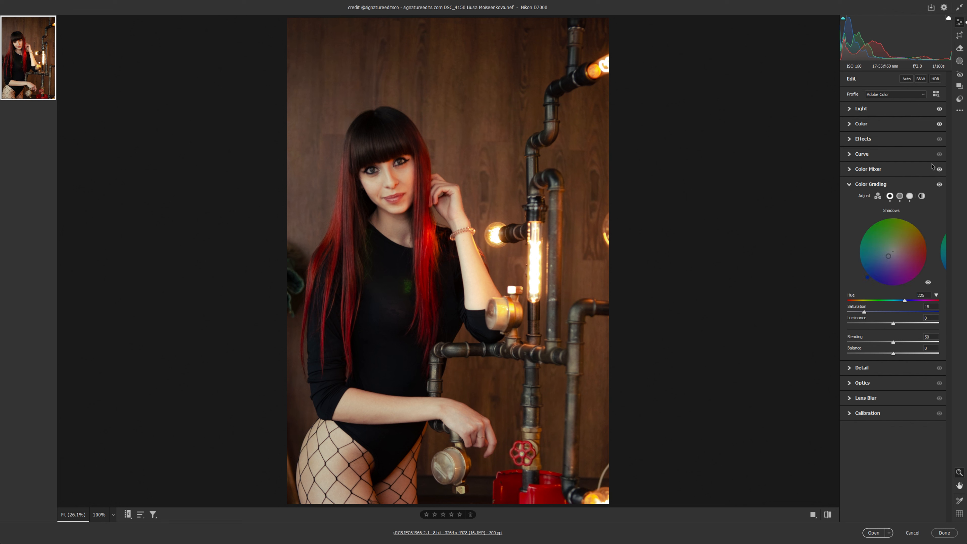
click(939, 185)
click(939, 185)
click(939, 185)
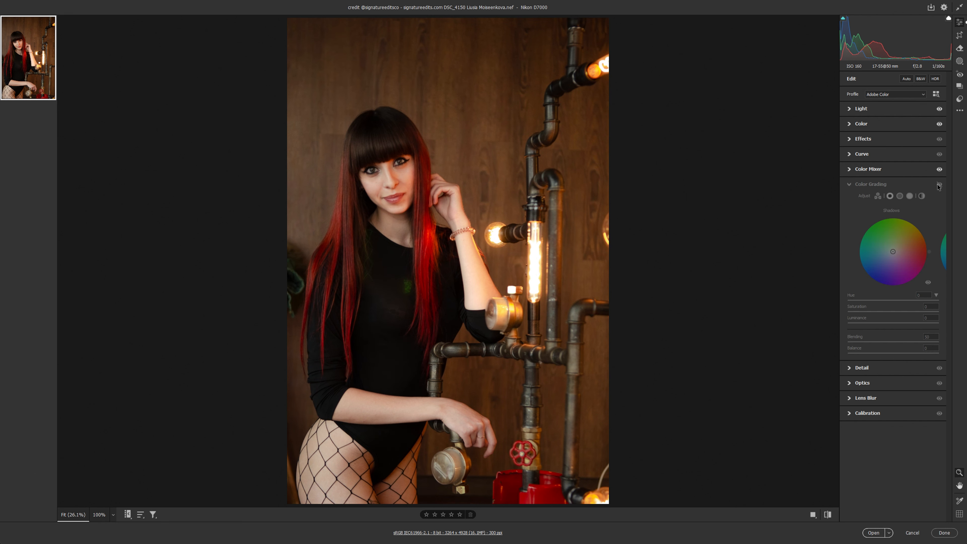
click(938, 184)
Step: Tint the midtones yellow with hue 54 and saturation 27, comparing the photo with and without the grading
click(899, 196)
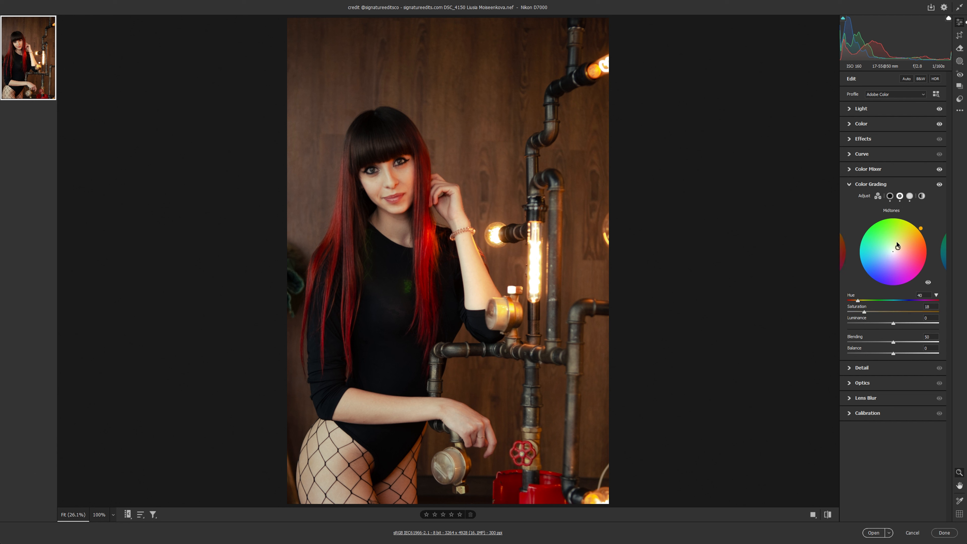
drag(893, 252, 899, 244)
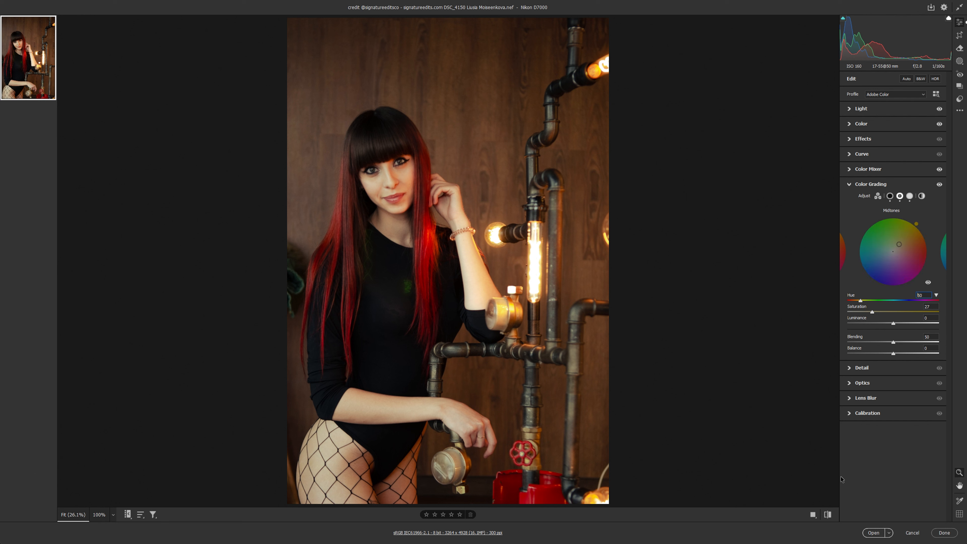
click(939, 184)
click(940, 184)
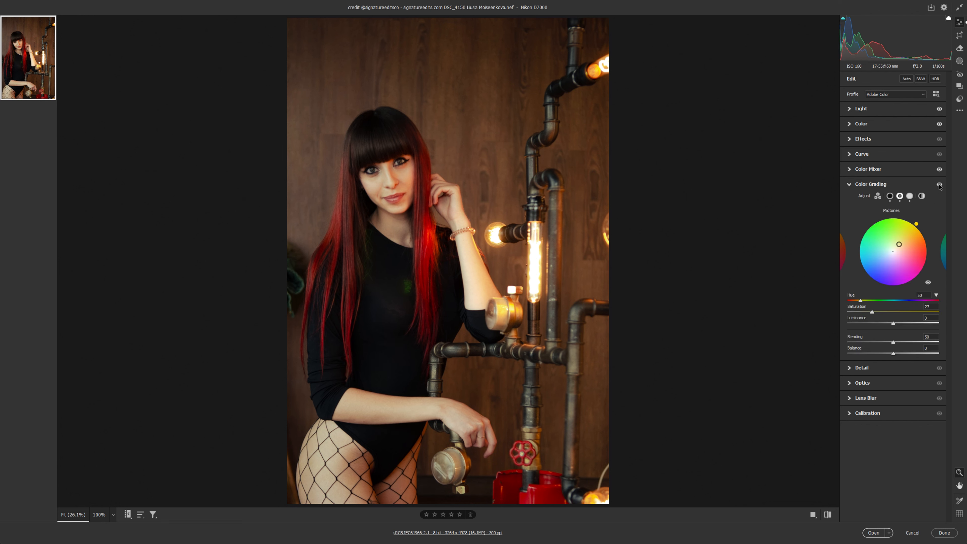
click(940, 184)
click(939, 184)
drag(860, 301, 862, 301)
click(828, 514)
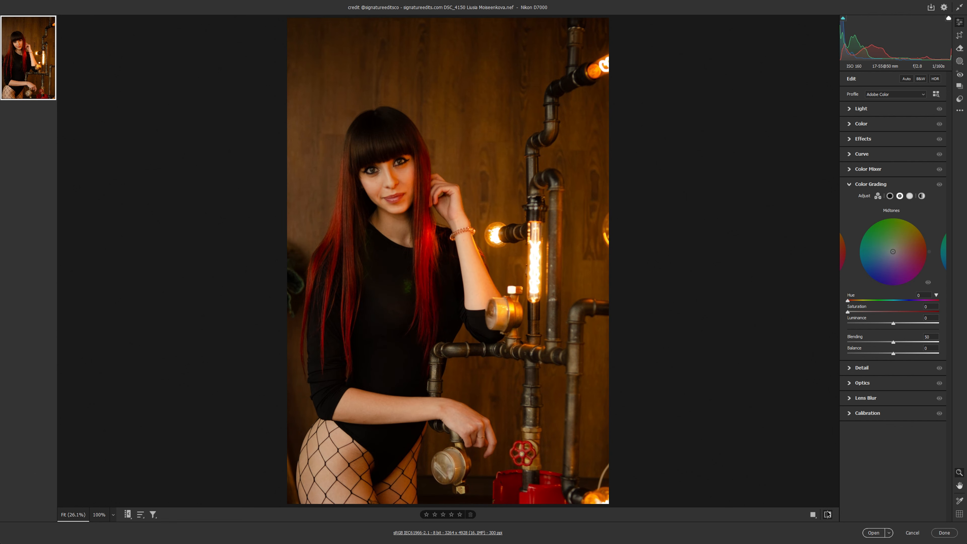
click(828, 514)
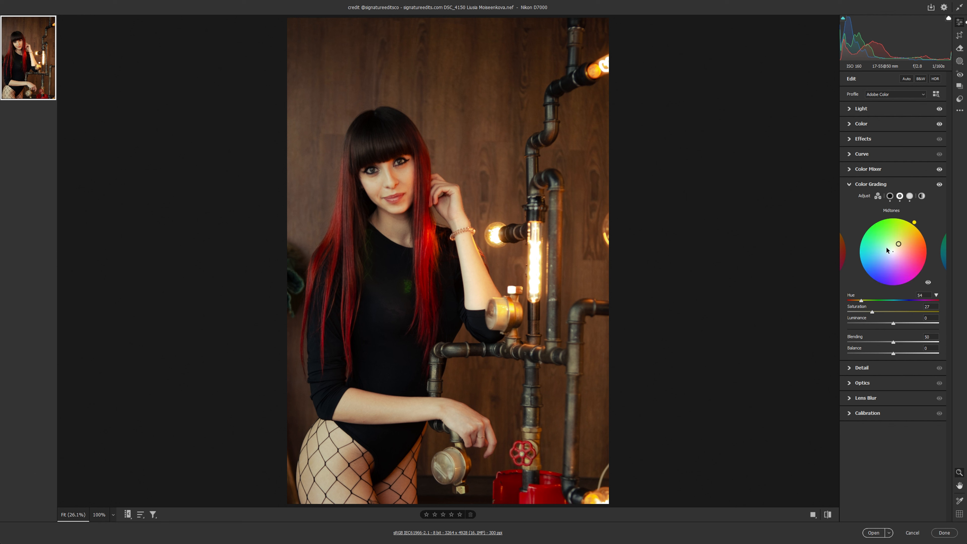
Step: In Calibration, set red primary to hue -2 and saturation -12, green primary to hue +72 and saturation -7, and blue primary hue to +17
click(881, 412)
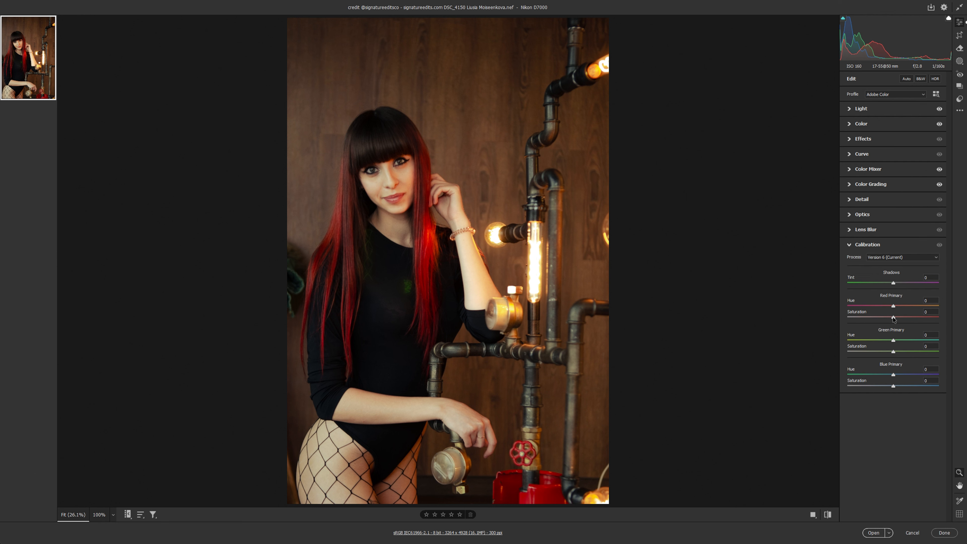
drag(895, 308, 926, 340)
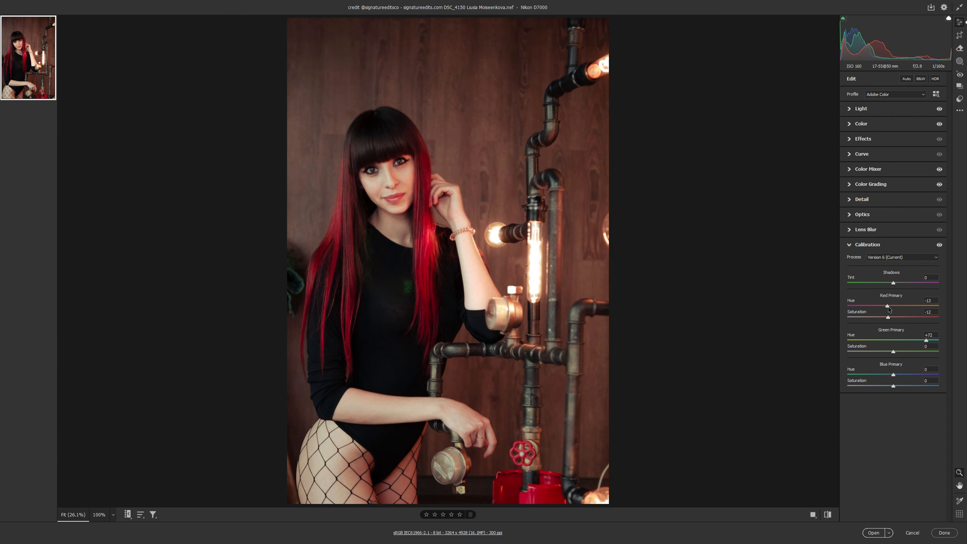
mouse_move(889, 307)
mouse_down()
mouse_move(873, 308)
mouse_move(893, 308)
mouse_up()
drag(894, 352, 900, 377)
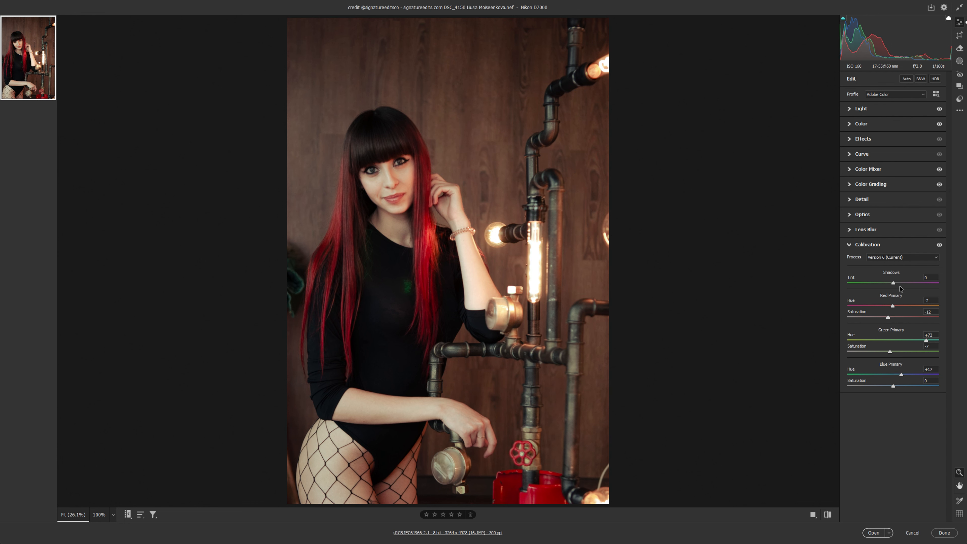
Step: Shift the calibration's red primary hue to +74 and the blue primary hue to -55
mouse_move(891, 306)
mouse_down()
mouse_move(872, 307)
mouse_move(899, 307)
mouse_up()
drag(900, 375, 890, 374)
drag(904, 306, 927, 306)
drag(891, 374, 868, 375)
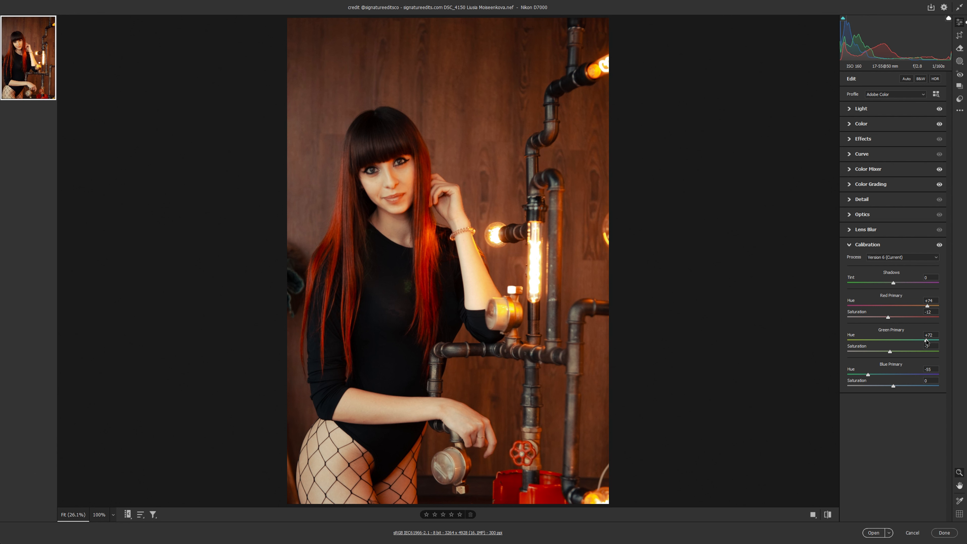
Step: Set the green primary hue to +53, lower the blue primary saturation, and bring the red primary saturation closer to zero
drag(927, 340, 917, 340)
mouse_move(893, 386)
mouse_down()
mouse_move(873, 386)
mouse_move(884, 385)
mouse_up()
mouse_move(888, 317)
mouse_down()
mouse_move(876, 316)
mouse_move(892, 317)
mouse_up()
Step: Set the red primary hue to +31 and the blue primary hue and saturation to -21, and compare with the unedited photo
mouse_move(891, 387)
mouse_down()
mouse_move(874, 383)
mouse_move(883, 376)
mouse_up()
drag(924, 308, 908, 309)
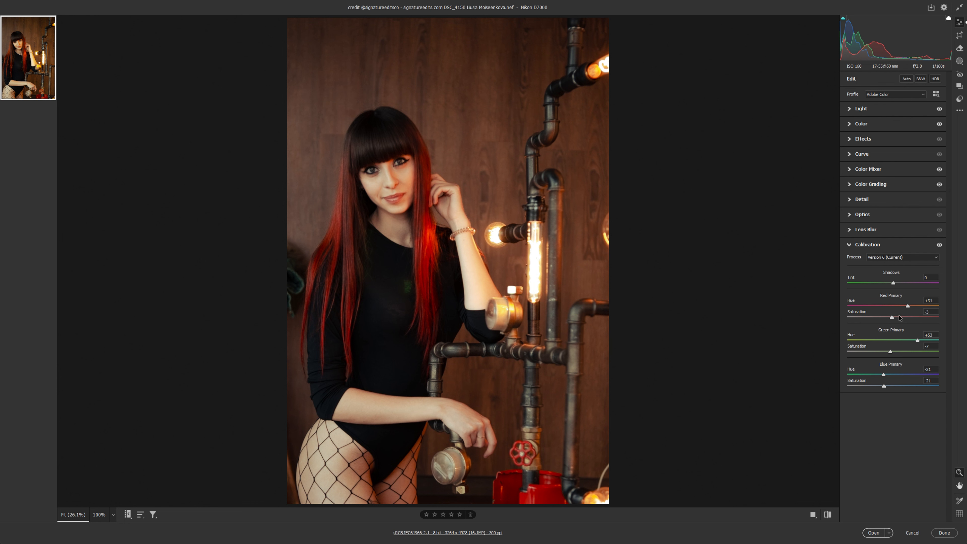
click(938, 246)
click(938, 246)
click(939, 246)
click(939, 246)
click(828, 514)
click(827, 514)
click(827, 514)
click(828, 514)
Step: On the main point curve, add a shadow point at input 42, output 38 and an upper point at input 168, output 161
click(876, 140)
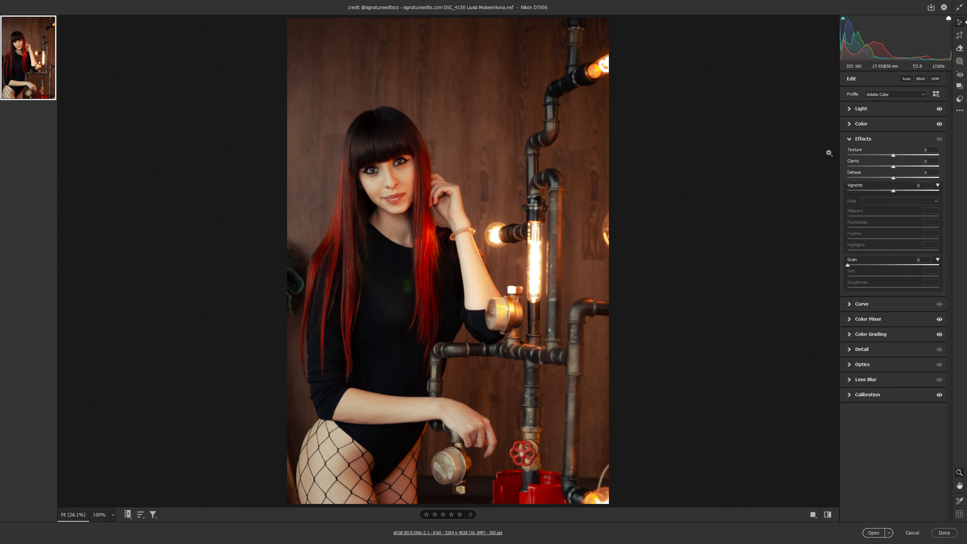
click(863, 304)
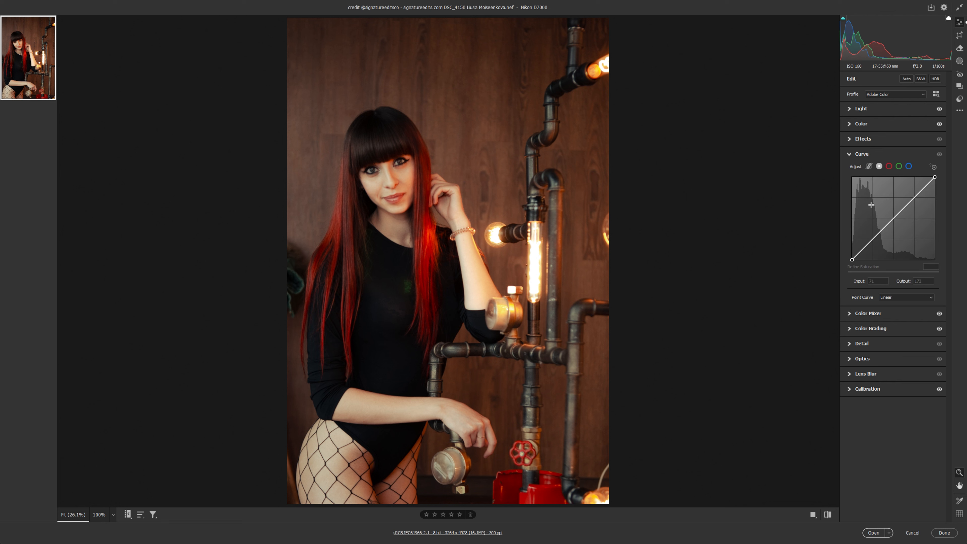
drag(919, 191, 922, 191)
key(ctrl+z)
click(865, 247)
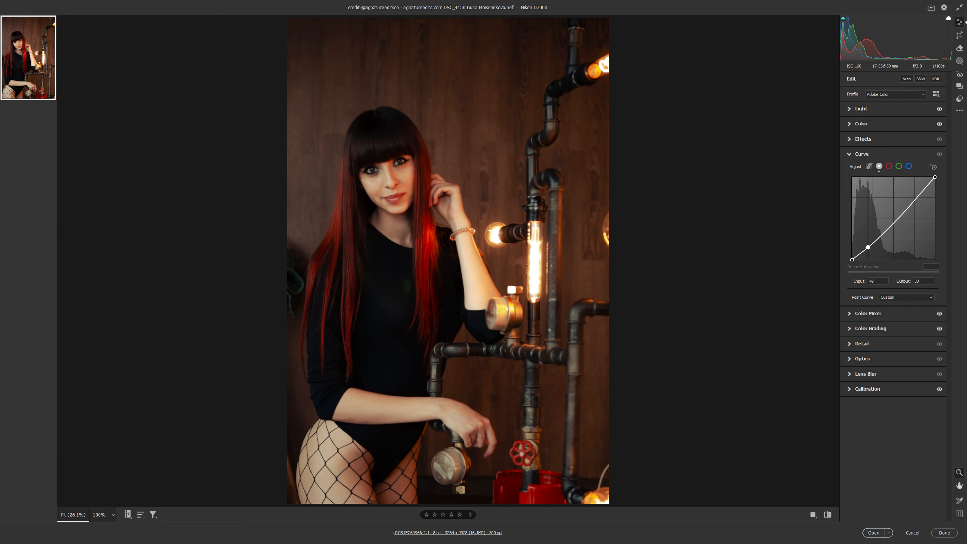
click(906, 207)
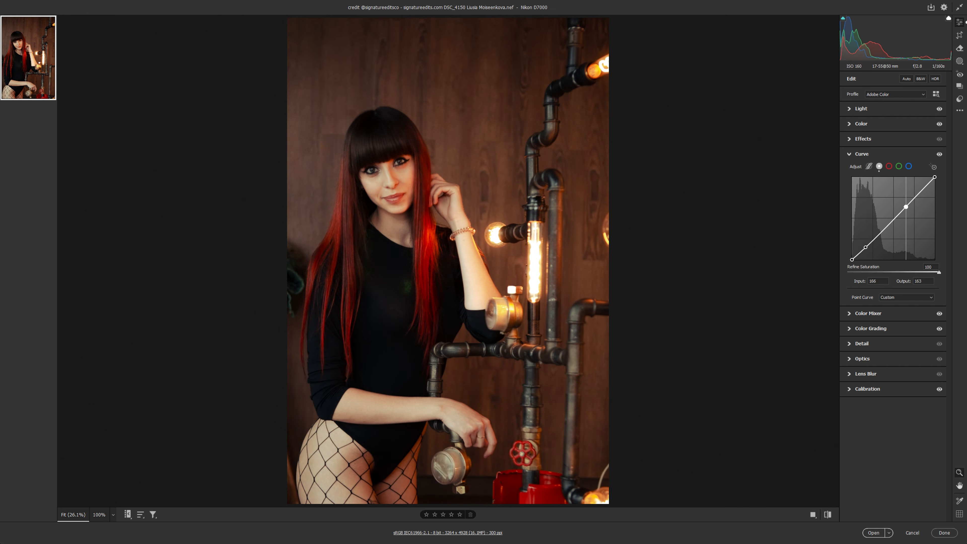
drag(906, 207, 907, 207)
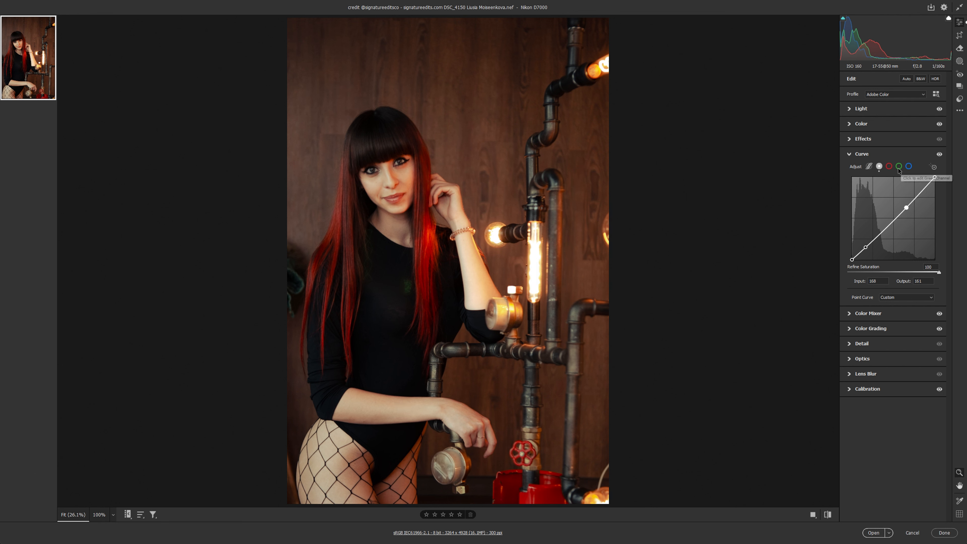
Step: On the blue channel curve, lift the black point to output 14, pull down a lower-midtone point, and adjust an upper point
click(908, 167)
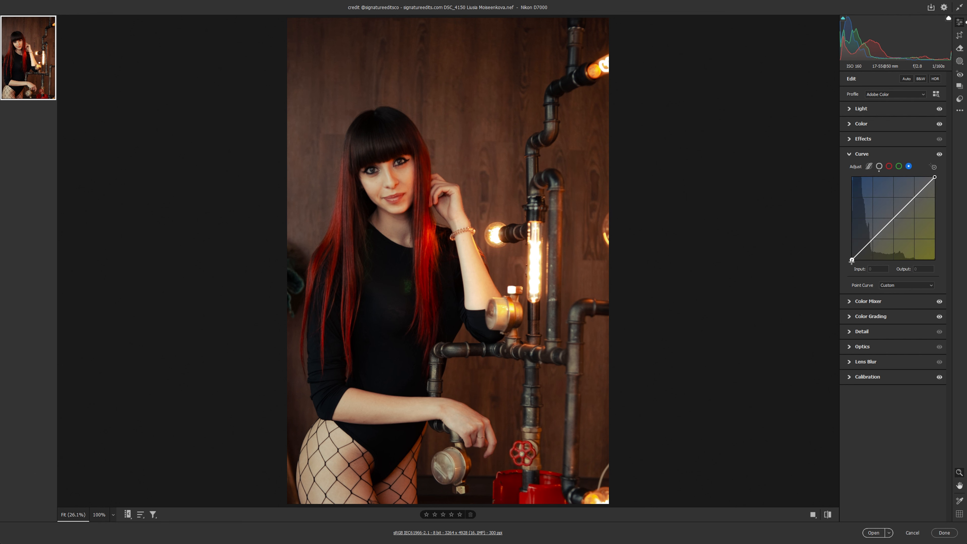
drag(851, 260, 852, 252)
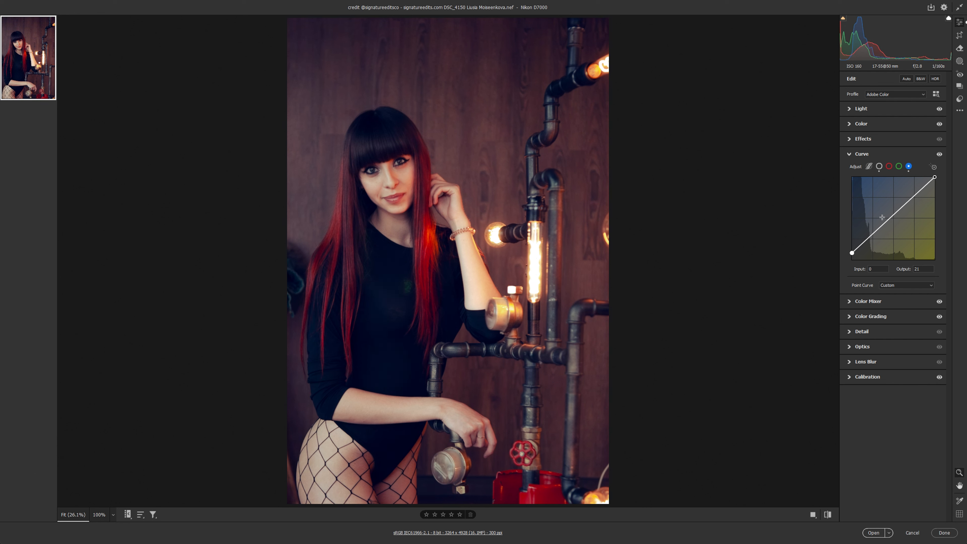
drag(884, 223, 851, 255)
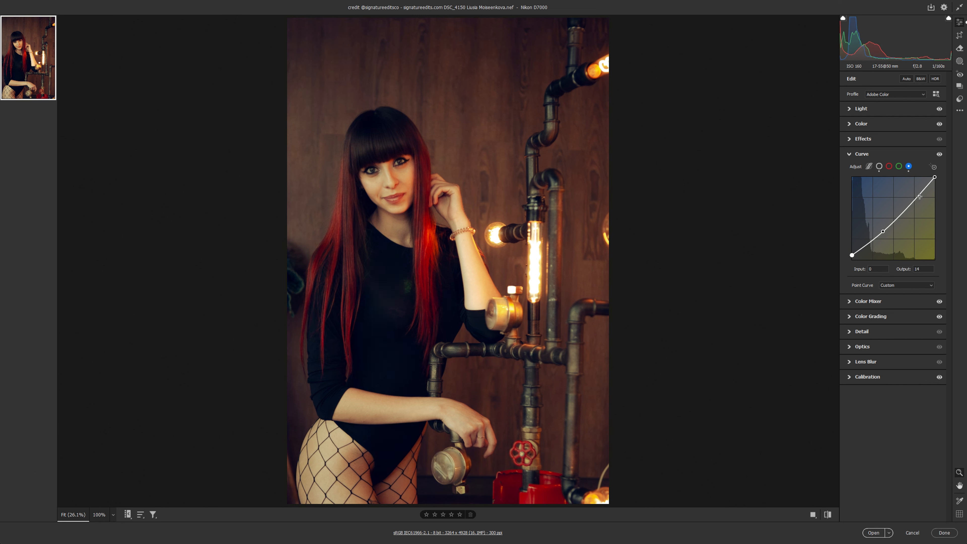
drag(886, 227, 886, 228)
drag(916, 197, 911, 201)
Step: On the green channel curve, lift the black point slightly and shape the curve with a midtone point and an upper point
click(899, 166)
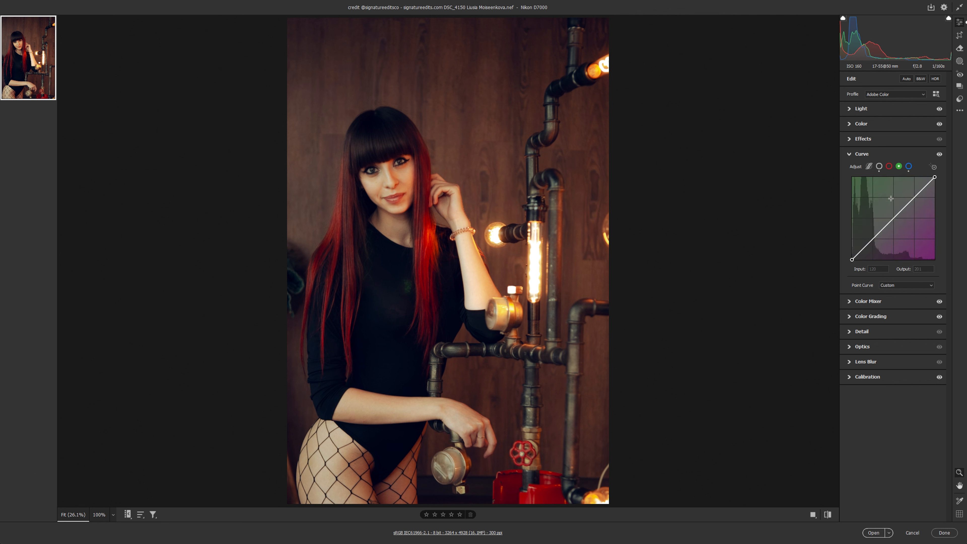
drag(852, 258, 853, 259)
drag(887, 225, 884, 228)
drag(917, 200, 910, 203)
drag(852, 259, 852, 259)
Step: On the red channel curve, add a lower point at input 61, output 59 and an upper point close to the diagonal
click(889, 166)
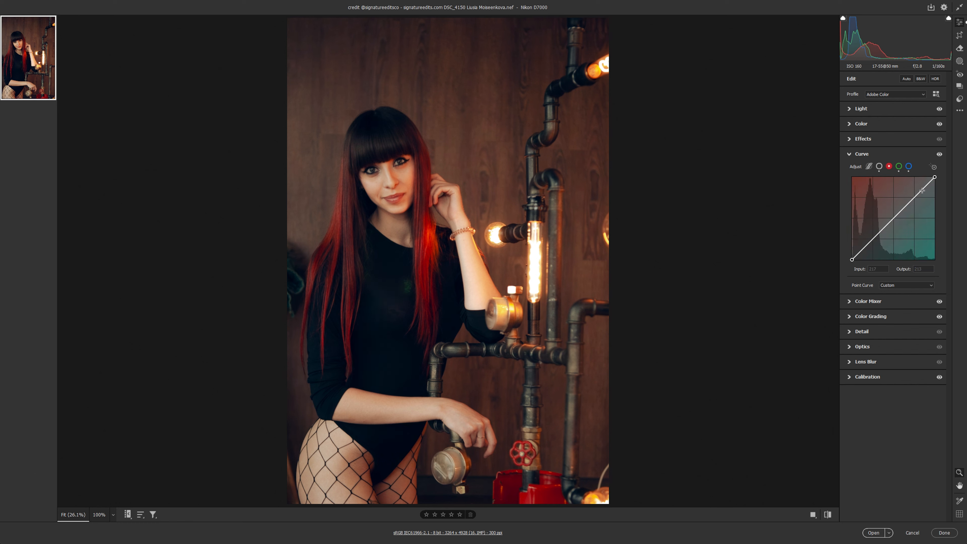
drag(921, 190, 923, 193)
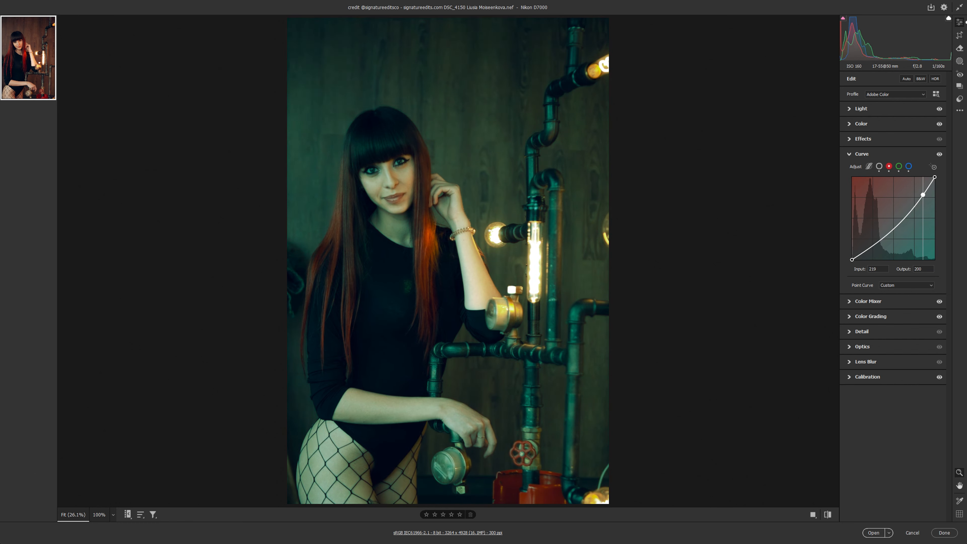
key(ctrl+z)
drag(852, 260, 872, 240)
key(ctrl+z)
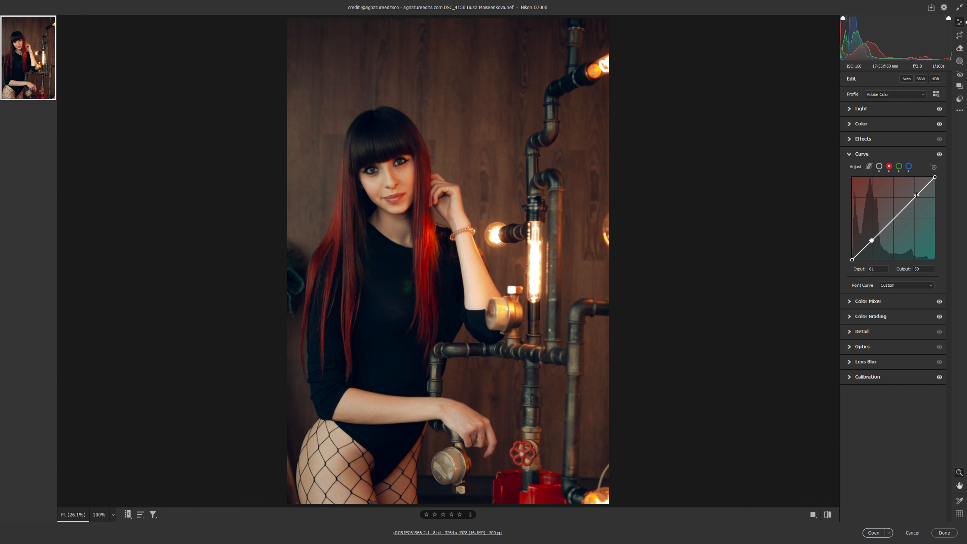
drag(917, 195, 912, 199)
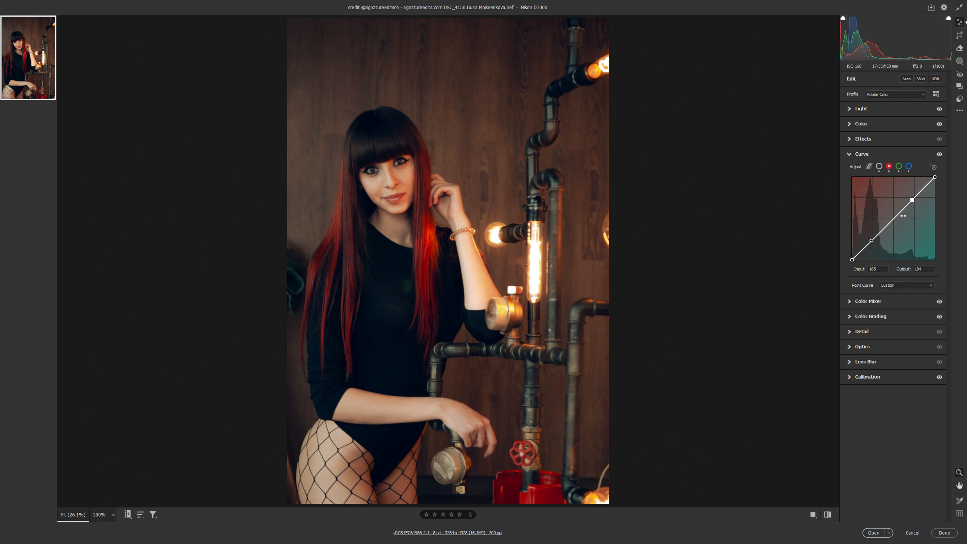
Step: Compare the photo with and without the curve adjustments
click(939, 154)
click(938, 155)
click(938, 154)
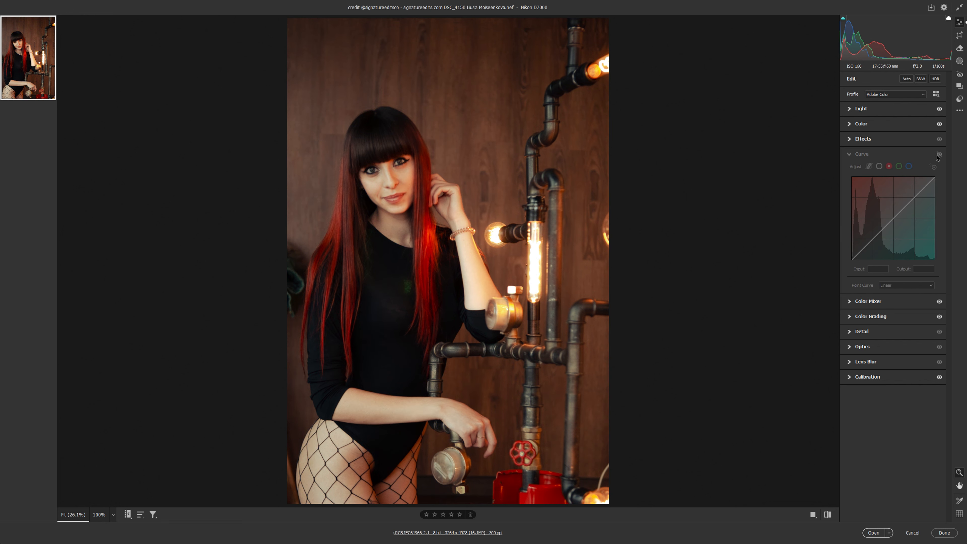
click(939, 155)
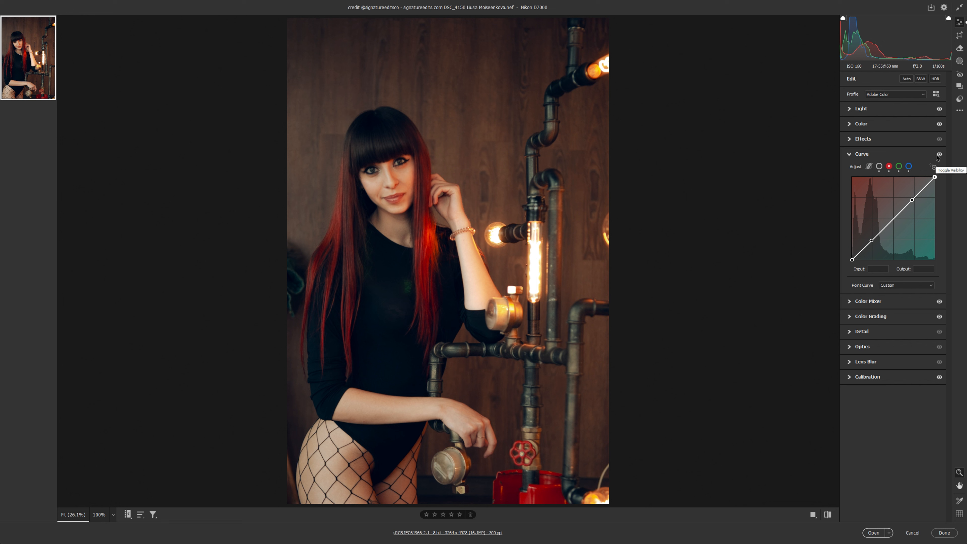
Step: Set the exposure to +0.15 and the highlights to +18, and compare the result with the unedited photo
click(871, 115)
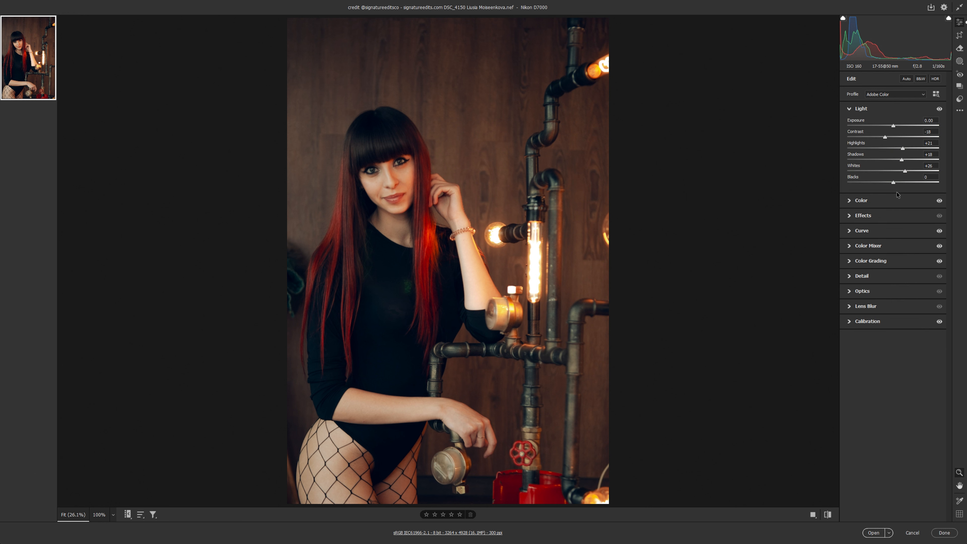
drag(903, 148, 895, 127)
click(829, 515)
click(828, 515)
click(829, 515)
click(828, 515)
click(960, 61)
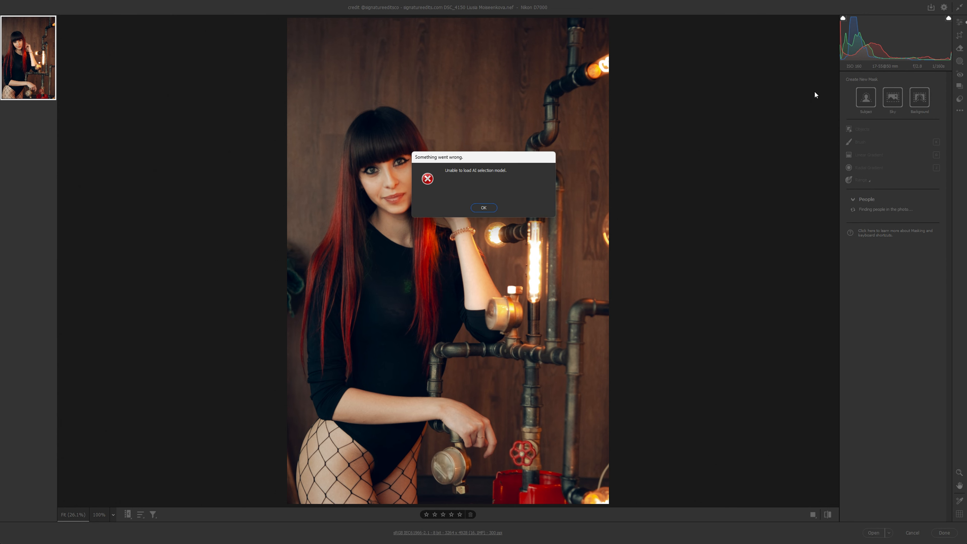
click(484, 209)
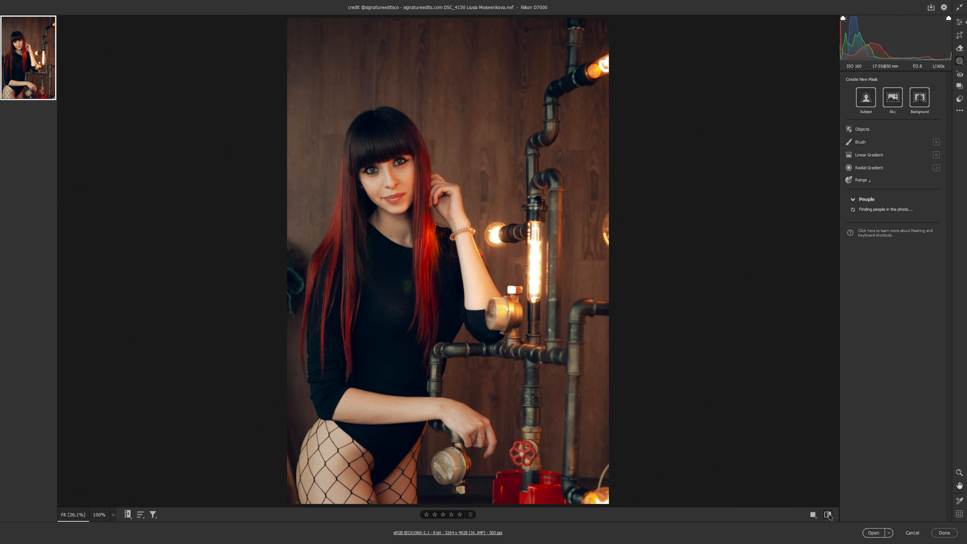
click(829, 515)
click(829, 515)
click(829, 515)
click(828, 515)
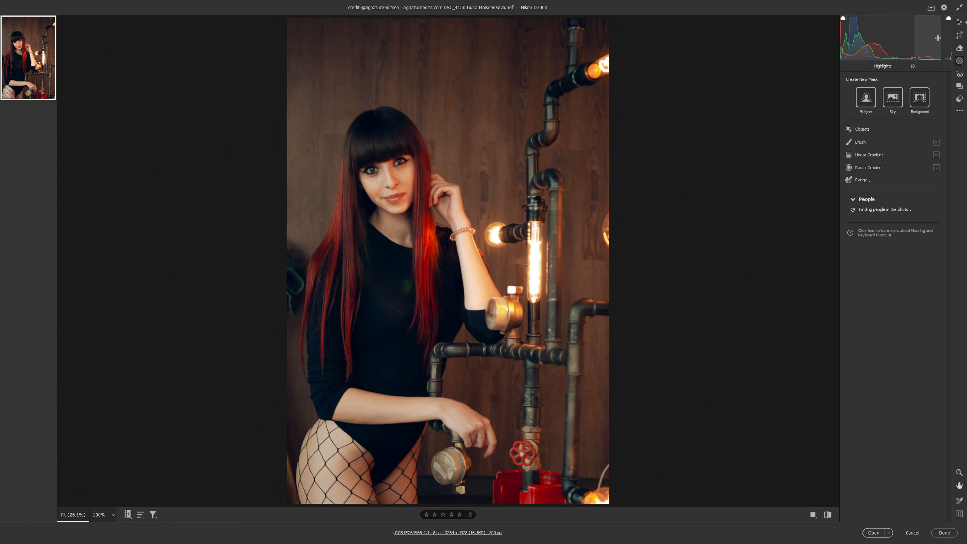
click(960, 24)
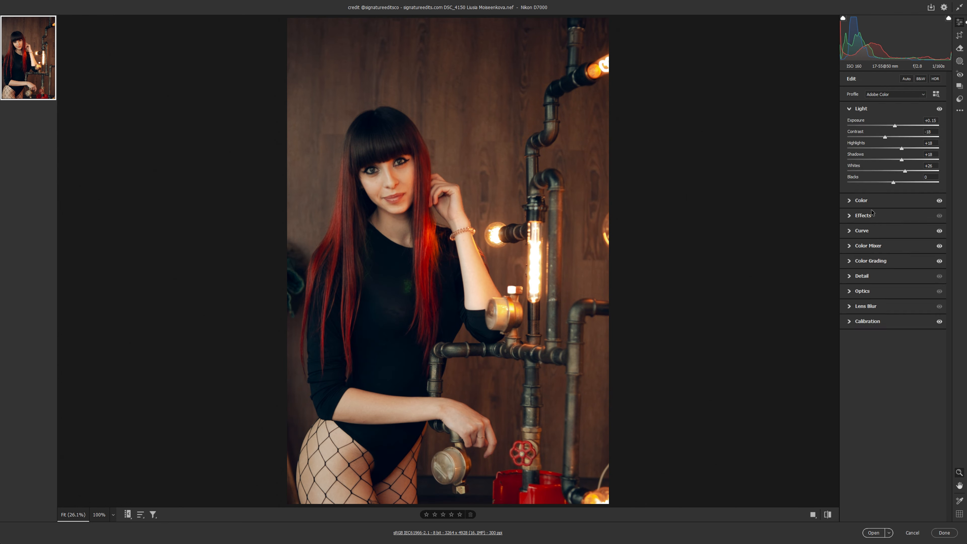
Step: On the blue channel curve, raise the deep shadows with a point at input 25, output 32
click(871, 231)
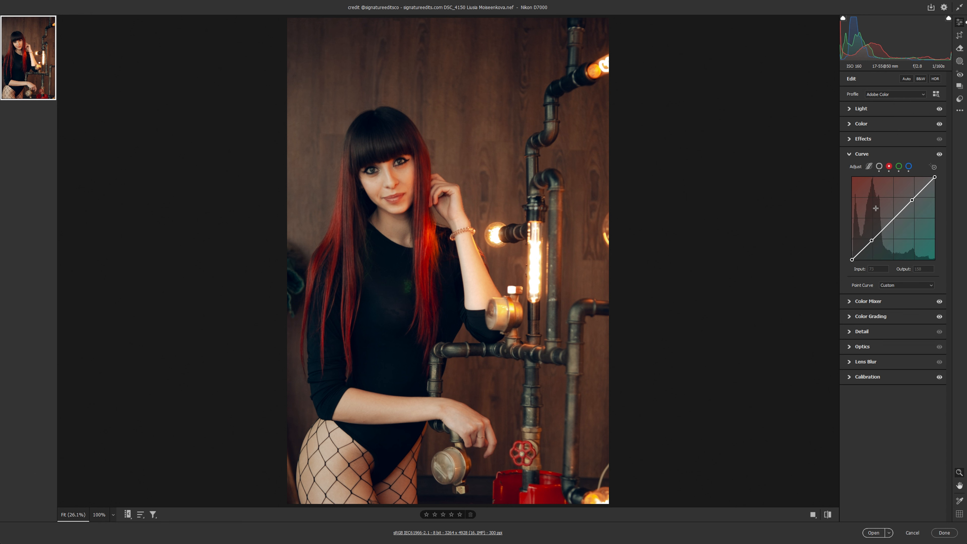
click(898, 168)
click(889, 166)
drag(851, 259, 859, 249)
click(909, 167)
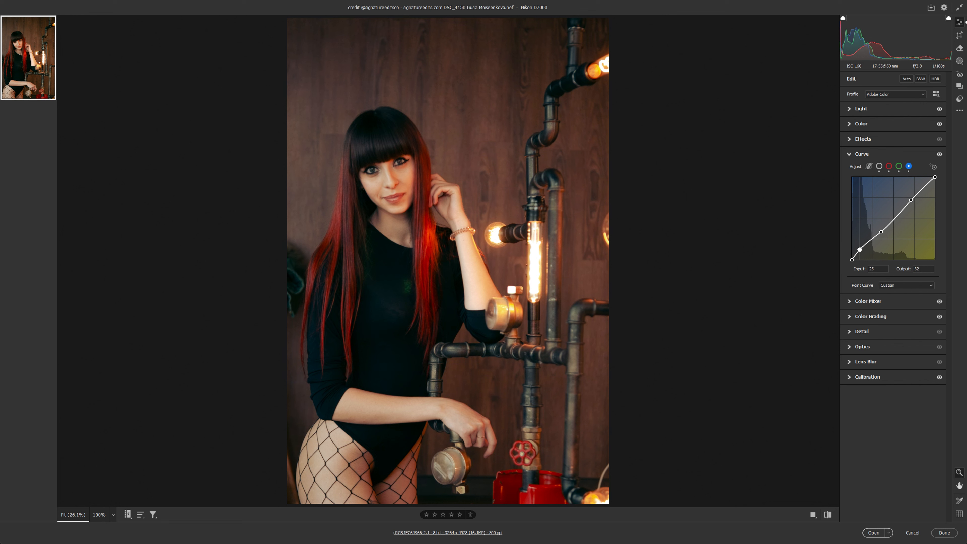
Step: Set the highlights to +17 and the shadows to -3, raise the blacks, and compare with the unedited photo
click(874, 111)
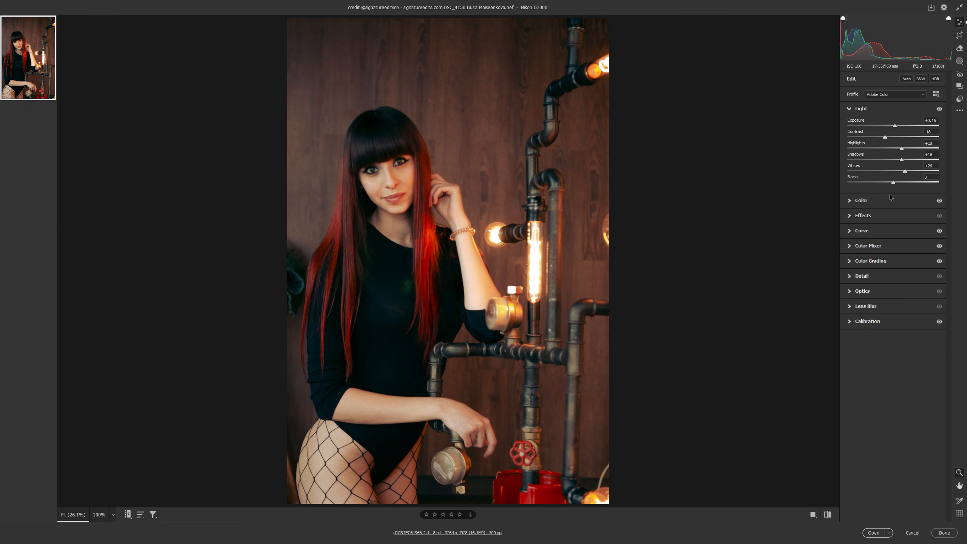
drag(891, 182, 892, 163)
click(827, 515)
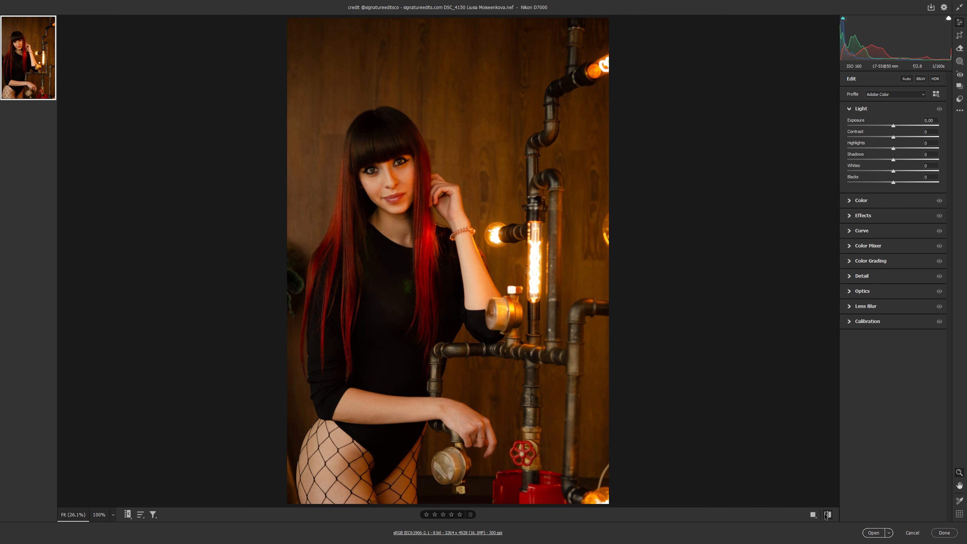
click(828, 515)
click(828, 514)
click(827, 515)
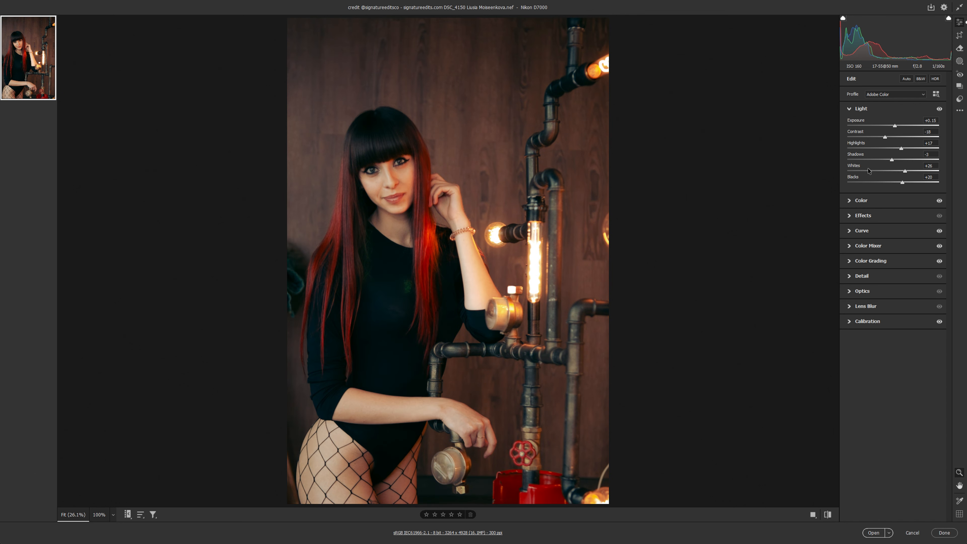
drag(902, 183, 900, 184)
Step: Lift the black point on the main point curve slightly to fade the darkest tones
click(876, 213)
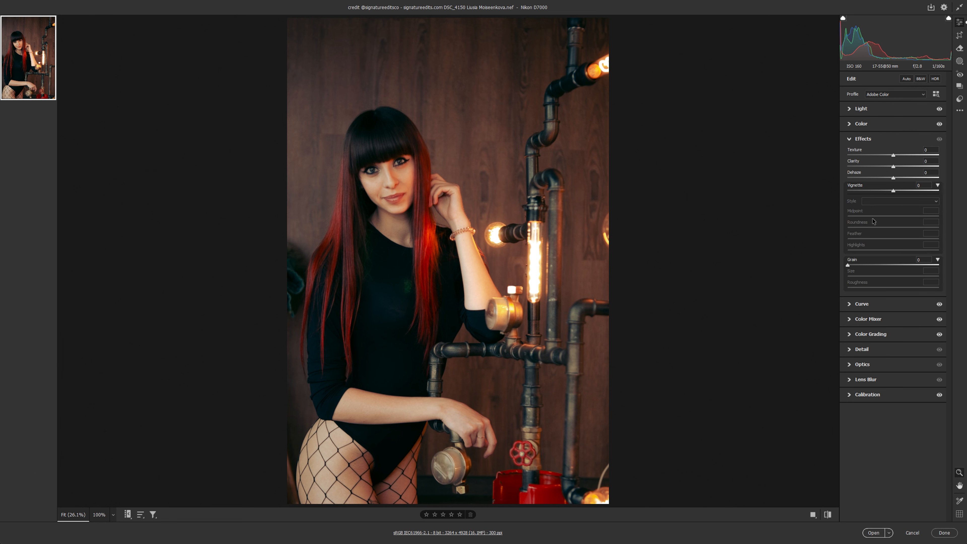
click(871, 304)
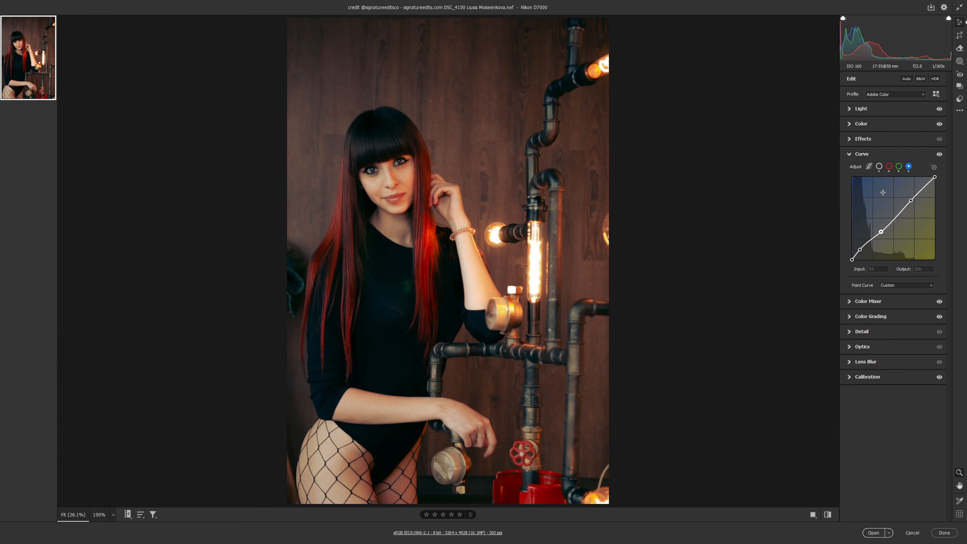
click(879, 167)
drag(851, 261, 851, 254)
key(ctrl+z)
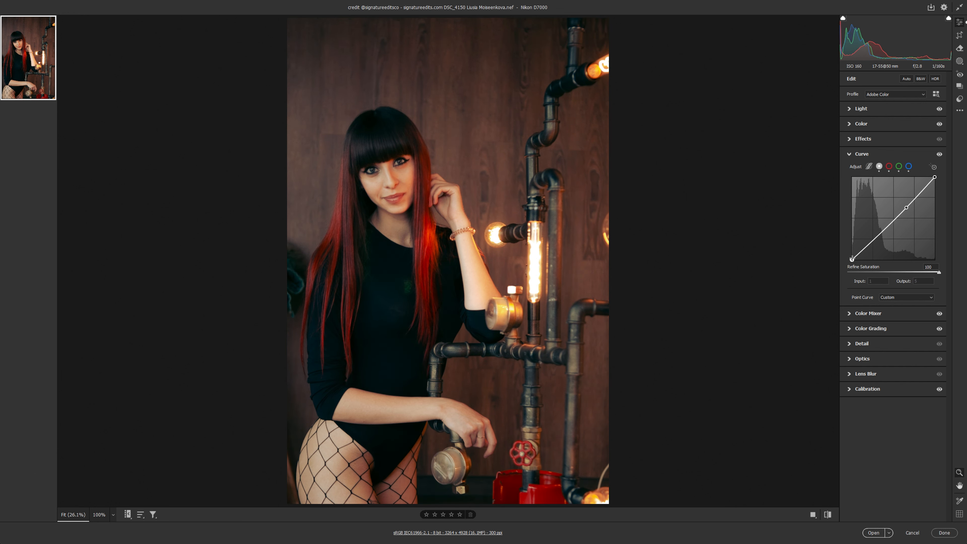
drag(852, 259, 852, 255)
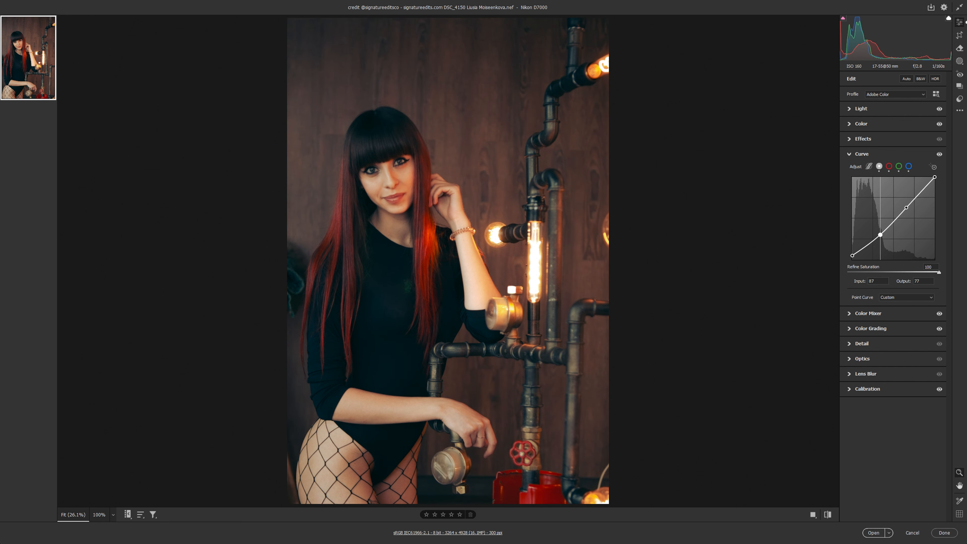
Step: Remove the upper point from the main point curve and shape the midtones with a point at input 95, output 88
click(877, 234)
drag(877, 234, 852, 255)
key(Delete)
click(877, 239)
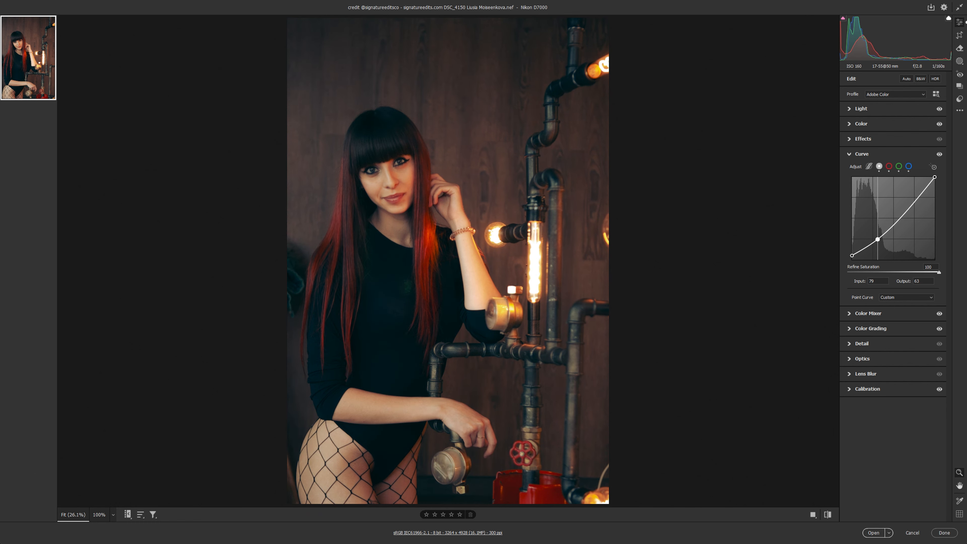
key(ctrl+z)
click(879, 236)
drag(879, 236, 883, 231)
key(ctrl+z)
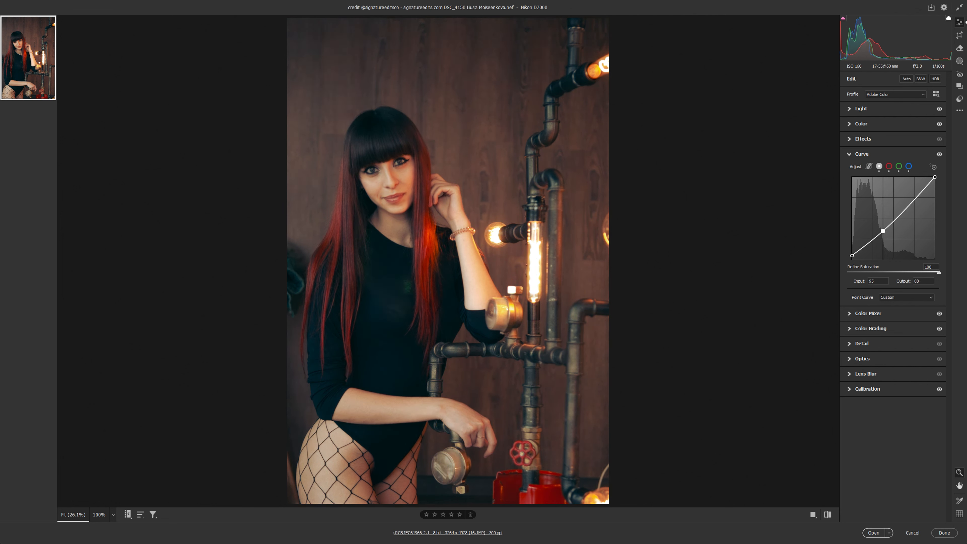
Step: Compare the finished raw grade with the unedited photo
click(827, 514)
click(827, 514)
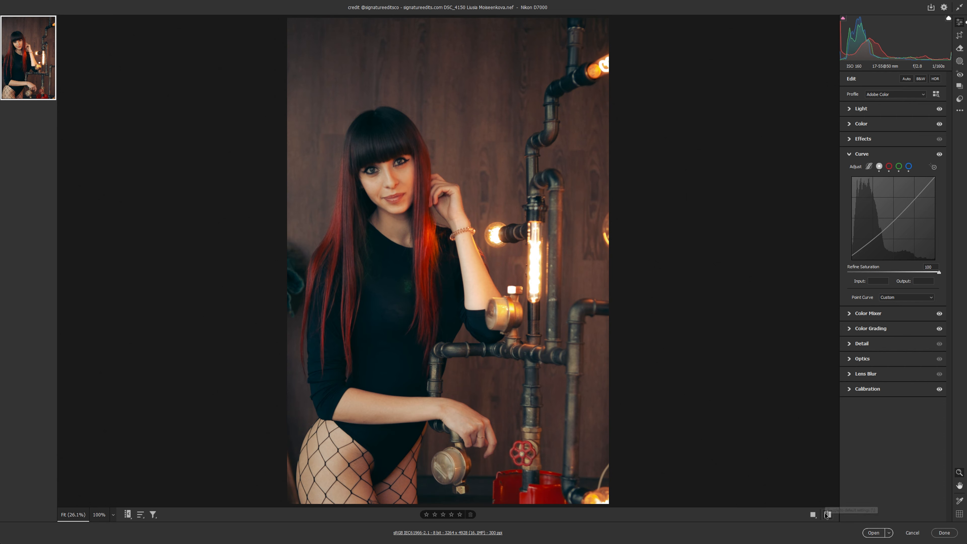
click(827, 515)
click(827, 514)
Step: Open the graded photo in Photoshop and duplicate the background onto a new layer
click(873, 532)
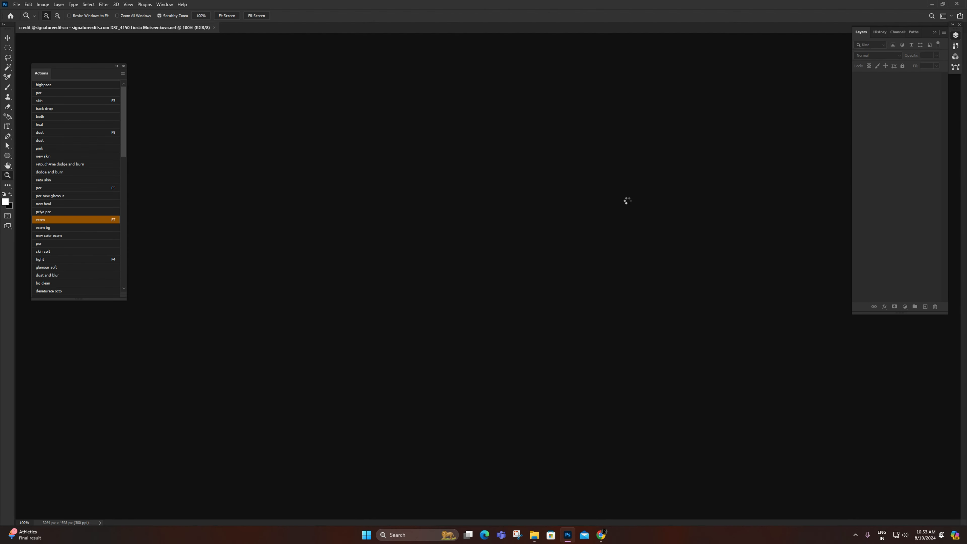
key(F7)
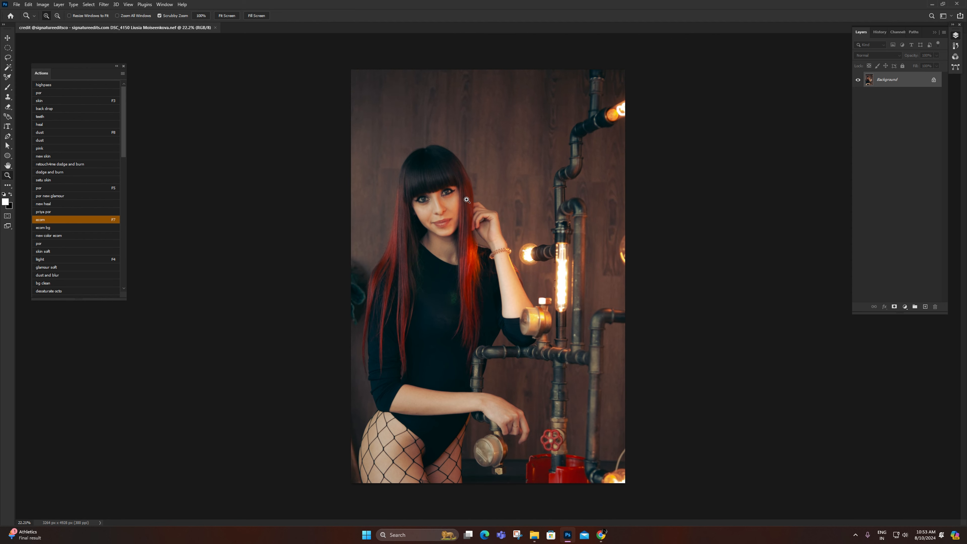
drag(427, 183, 441, 192)
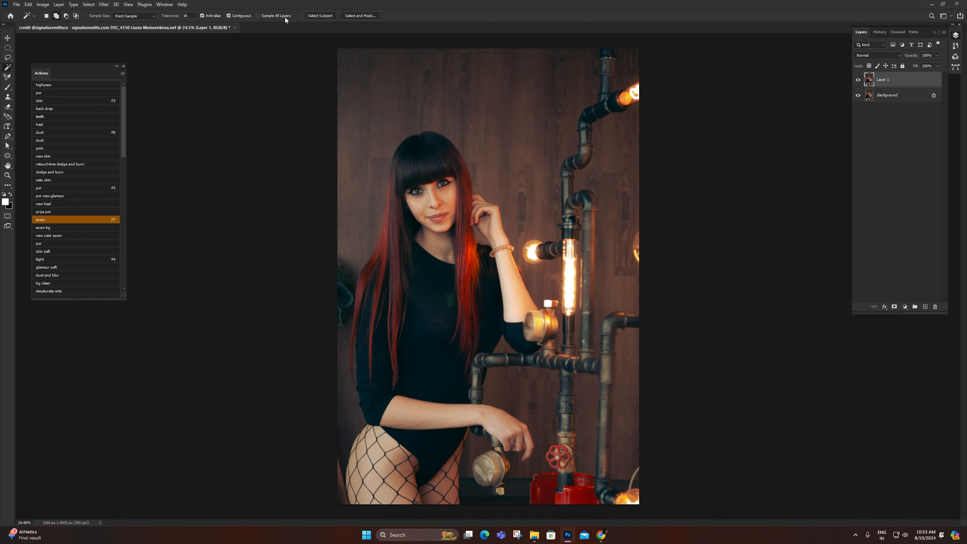
Step: Select the subject, invert the selection, and darken the surroundings with a Curves point at input 94, output 72
click(319, 17)
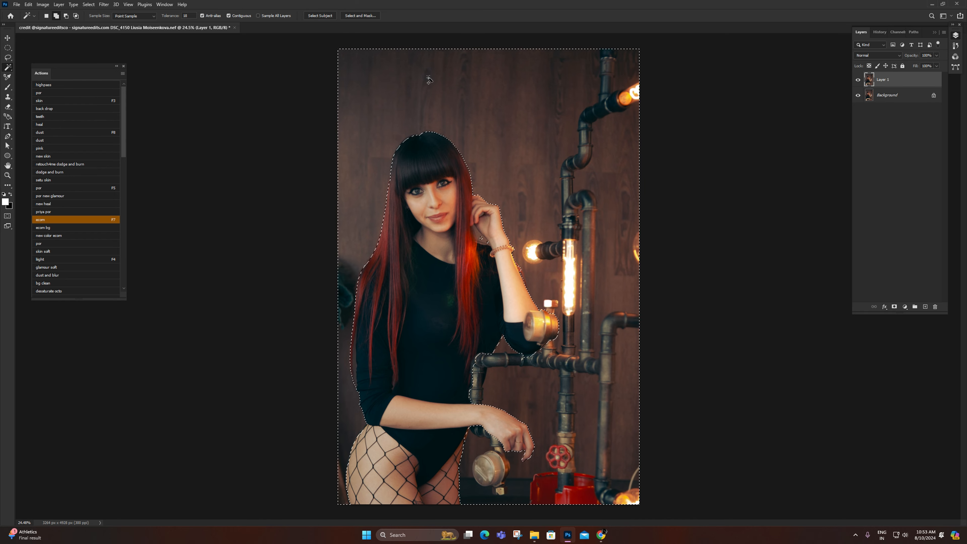
key(Return)
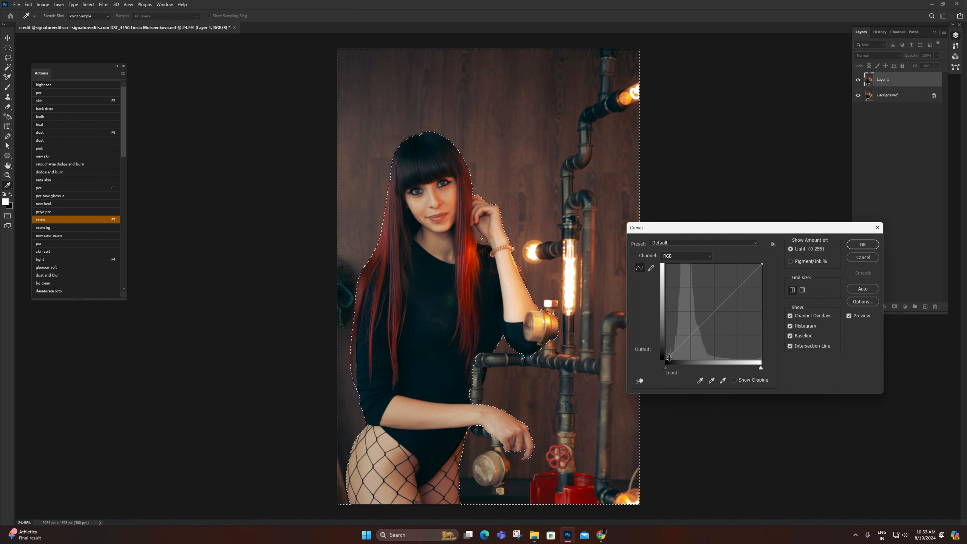
click(680, 351)
drag(680, 351, 703, 332)
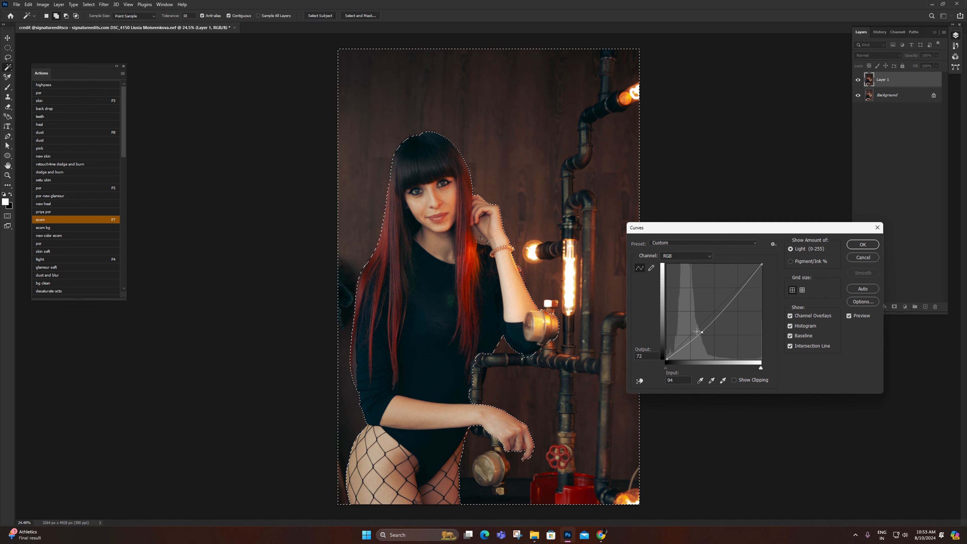
key(Return)
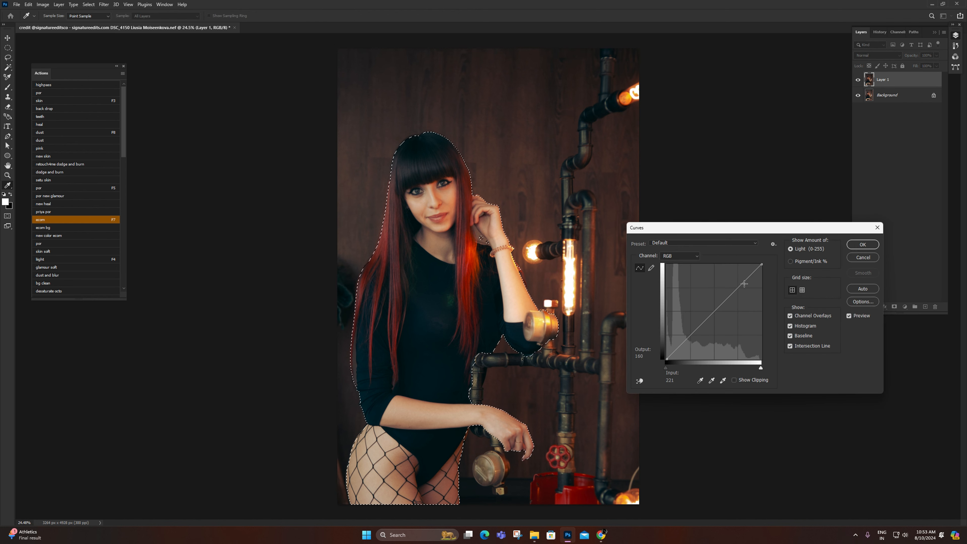
Step: With the selection inverted back to the woman, brighten her with a Curves point at input 160, output 166 and a lowered white input, and deselect
drag(739, 285, 747, 288)
drag(761, 368, 758, 368)
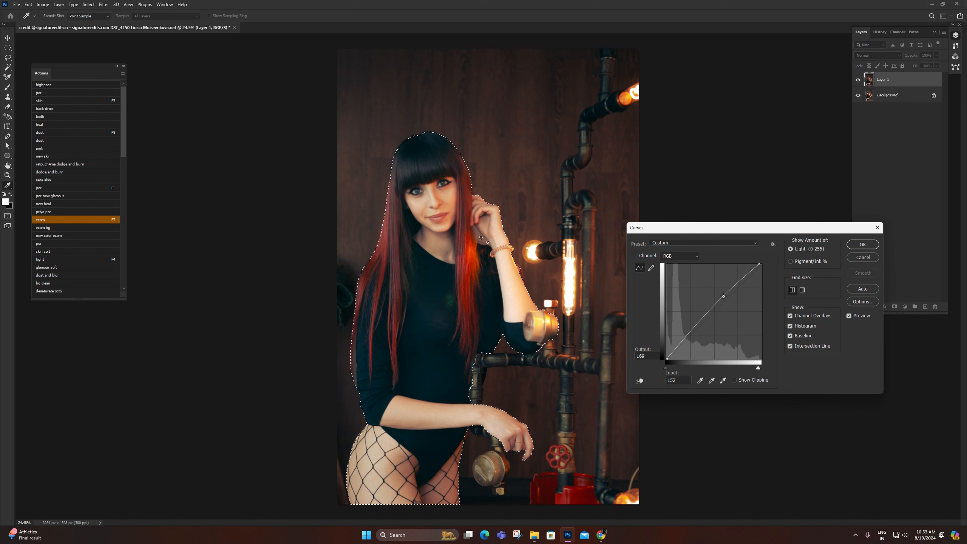
click(725, 297)
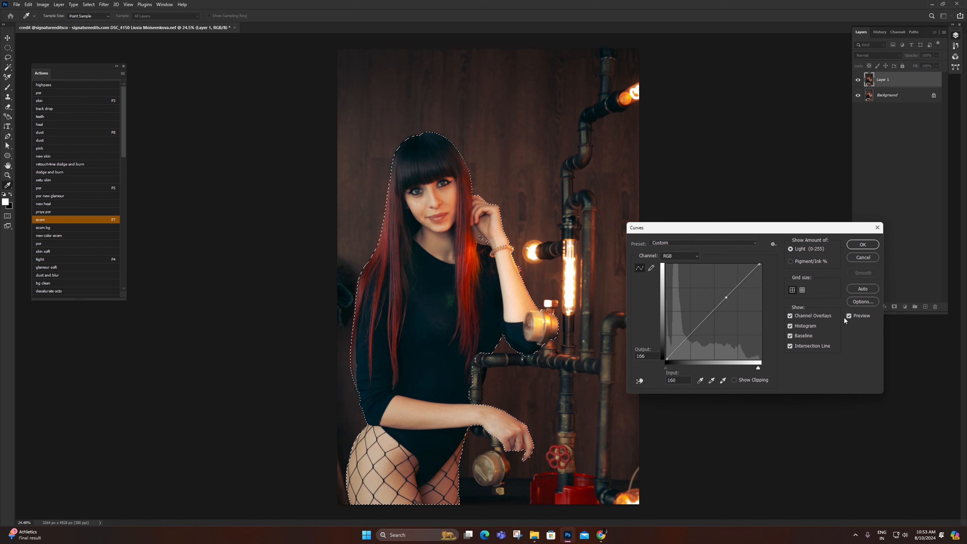
key(Return)
key(ctrl+d)
Step: Inspect the edited portrait at different zoom levels
key(z)
right_click(497, 160)
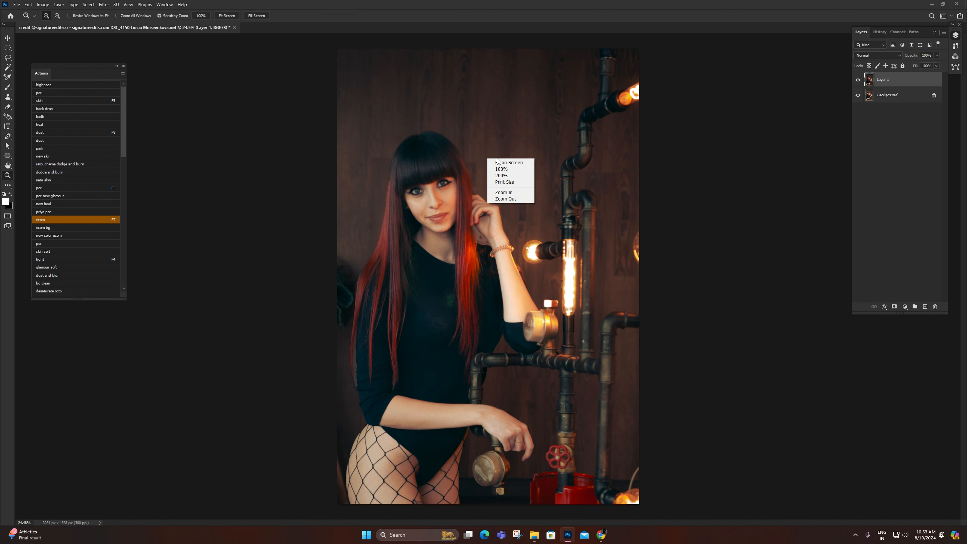
click(501, 169)
right_click(508, 164)
click(527, 170)
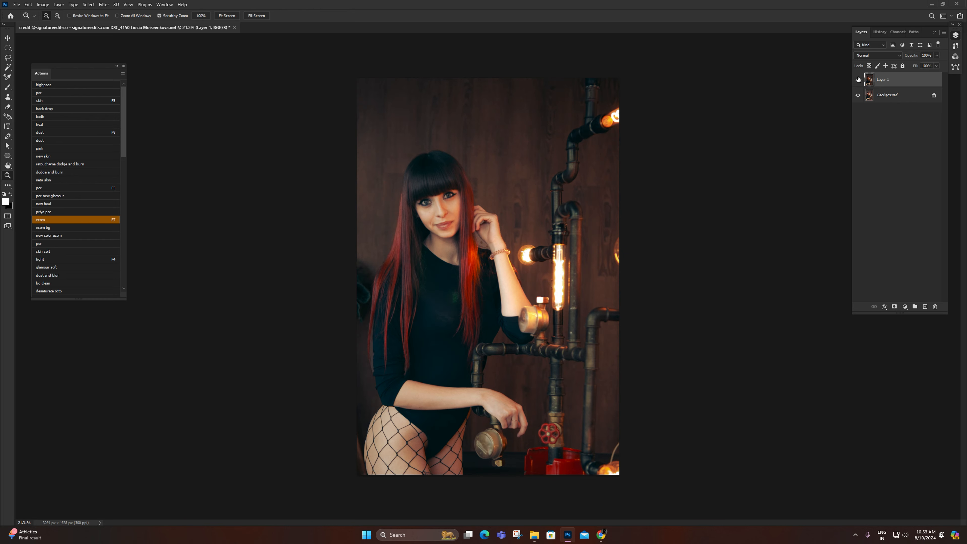
drag(444, 211, 537, 207)
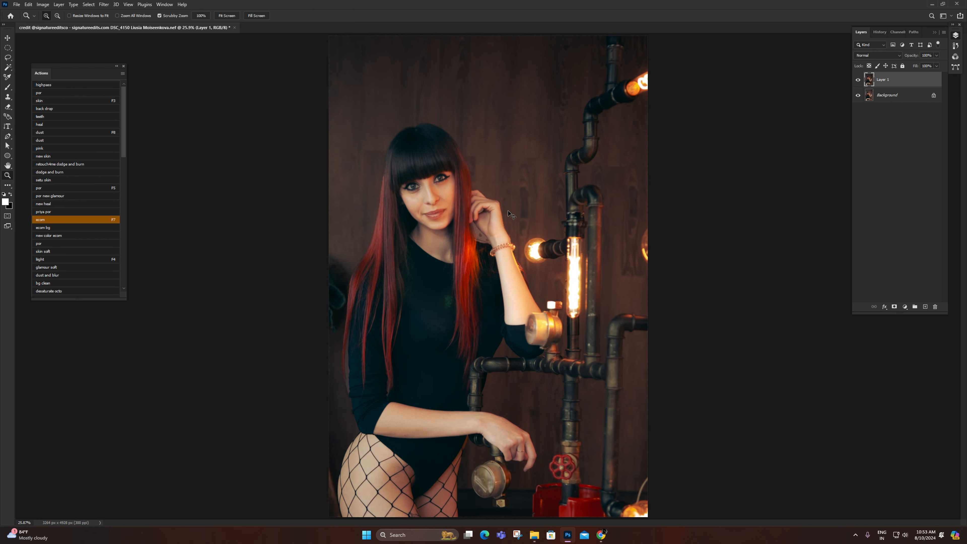
Step: Select the surroundings again and shift their shadows in Color Balance to cyan-red -3 and yellow-blue +3
key(ctrl+shift+i)
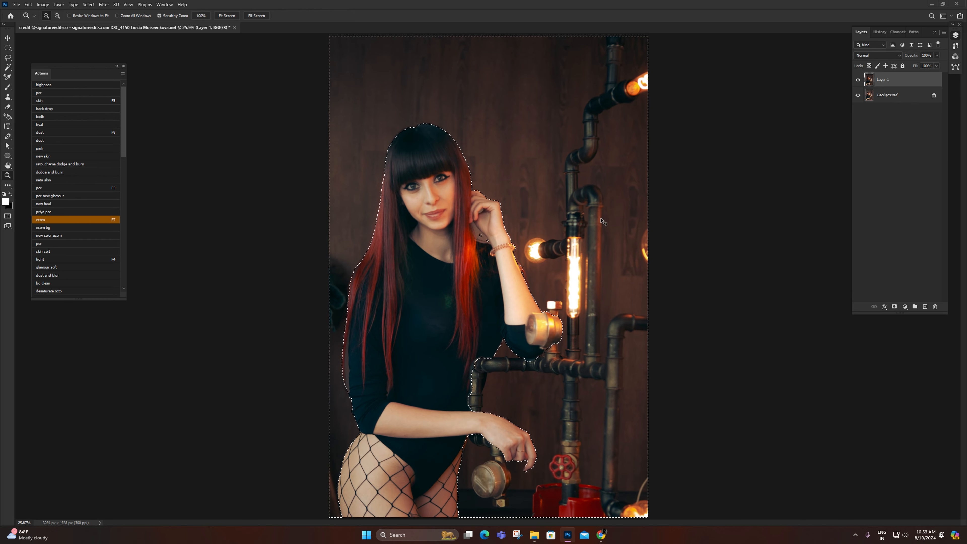
key(ctrl+b)
click(714, 416)
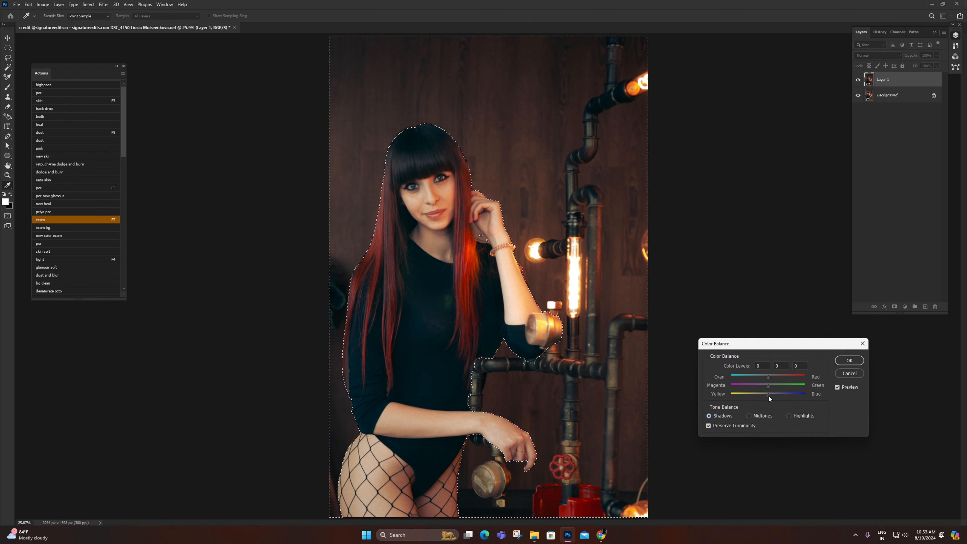
drag(769, 395, 770, 397)
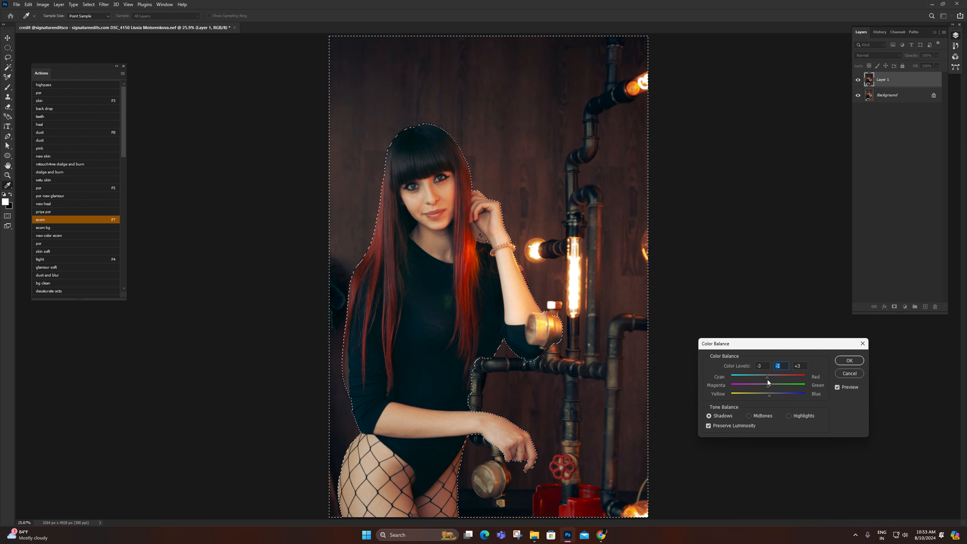
click(850, 388)
click(850, 389)
Step: Shift the surroundings' highlights toward yellow, set midtones to +8, +1, -3 in Color Balance, apply the correction, and deselect
click(797, 415)
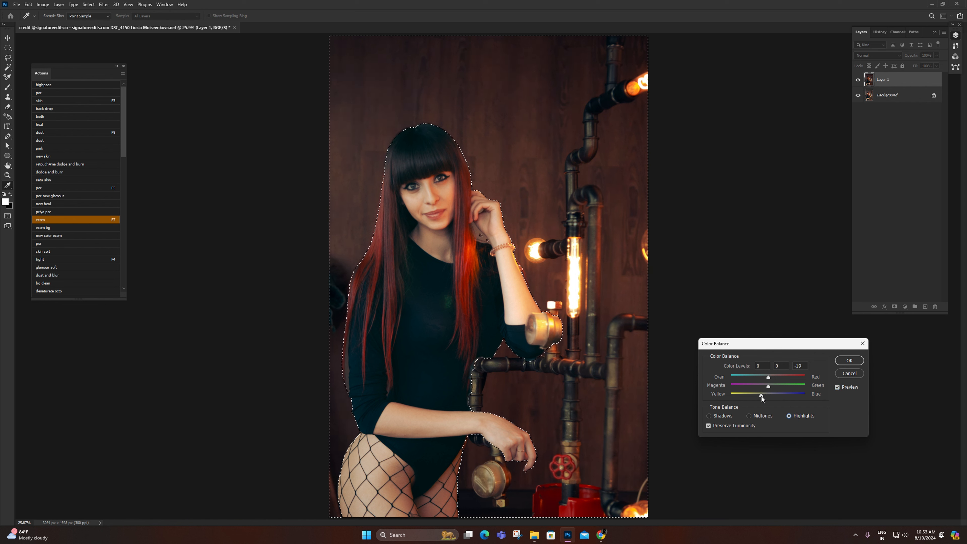
drag(759, 396, 757, 396)
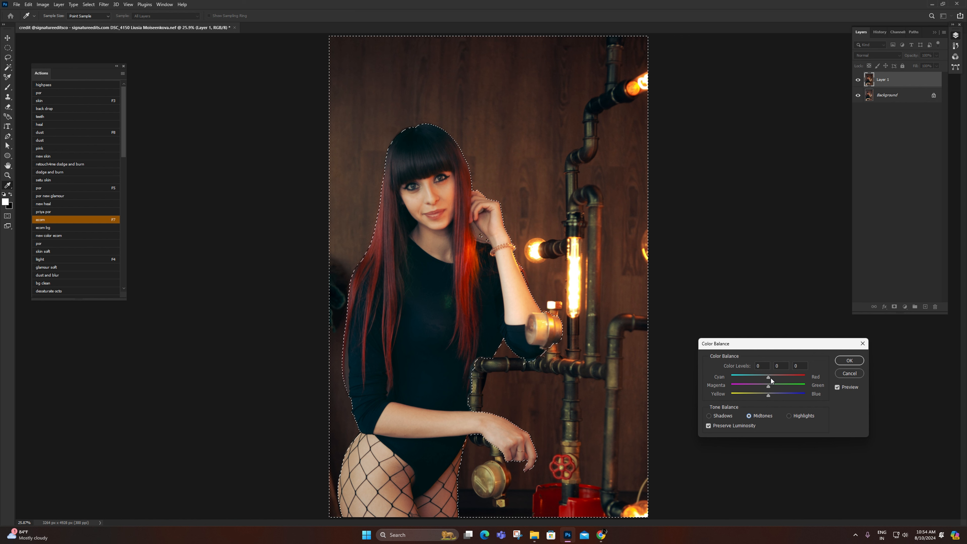
mouse_move(772, 378)
mouse_down()
mouse_move(760, 395)
mouse_move(769, 388)
mouse_up()
click(837, 387)
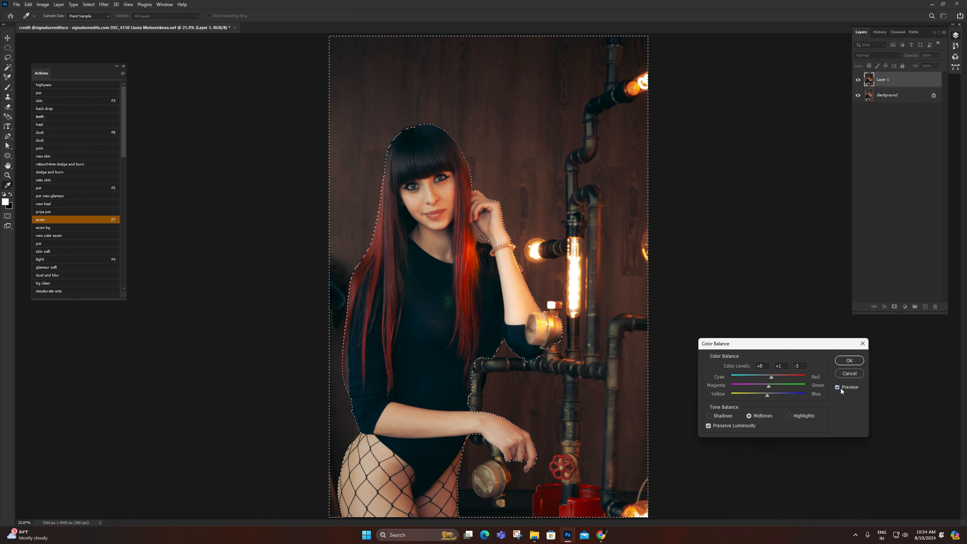
click(841, 388)
key(Return)
key(ctrl+d)
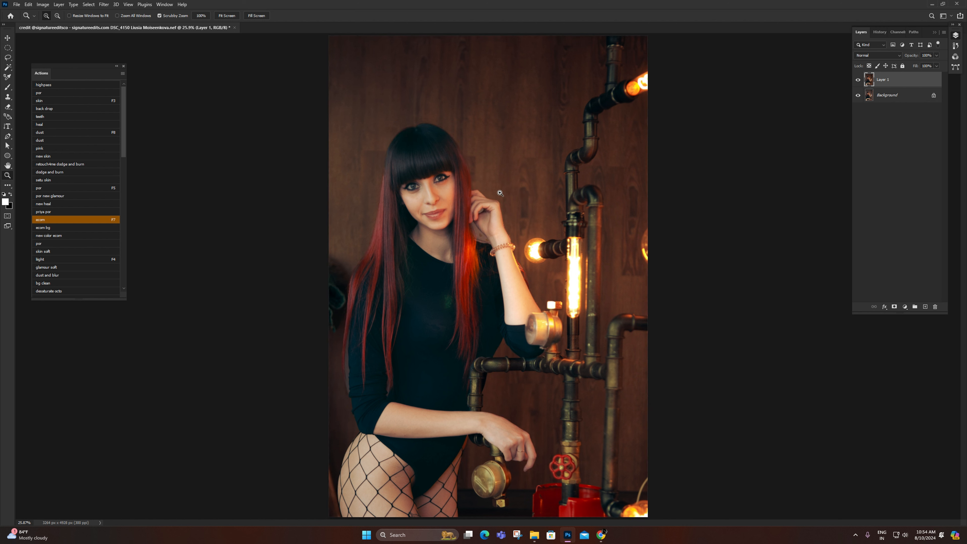
Step: Inspect the hair and raised hand close up, and fit the whole portrait back in view
drag(511, 210, 507, 213)
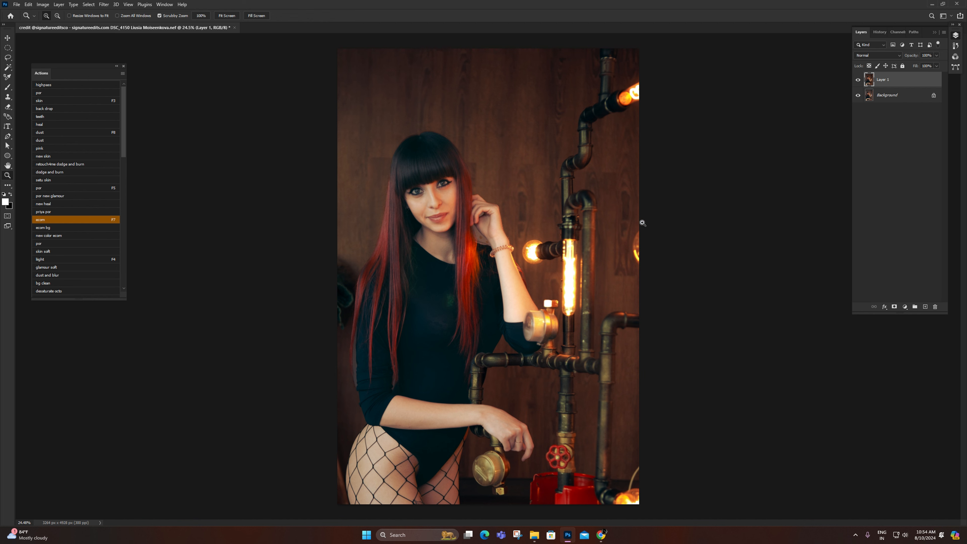
drag(513, 276, 541, 277)
key(e)
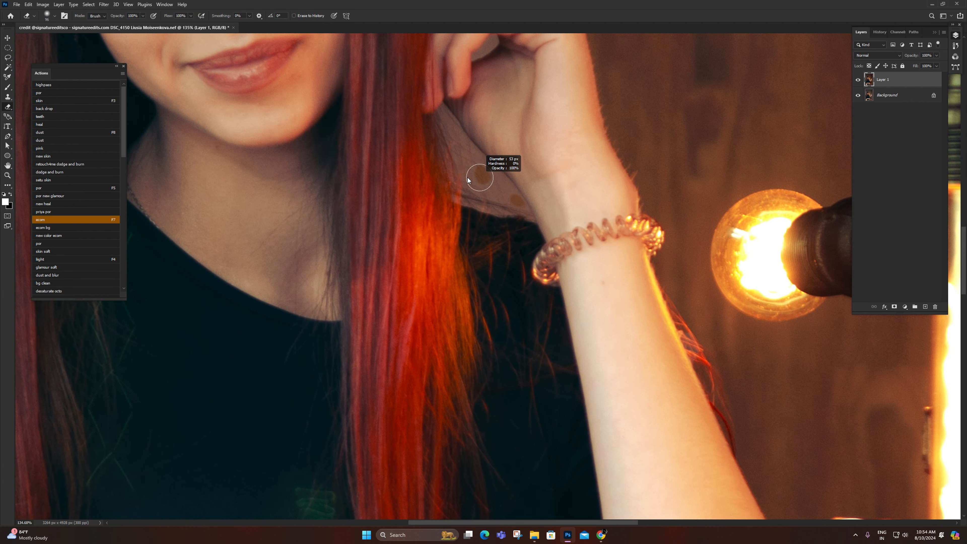
key(z)
drag(491, 197, 463, 197)
right_click(463, 197)
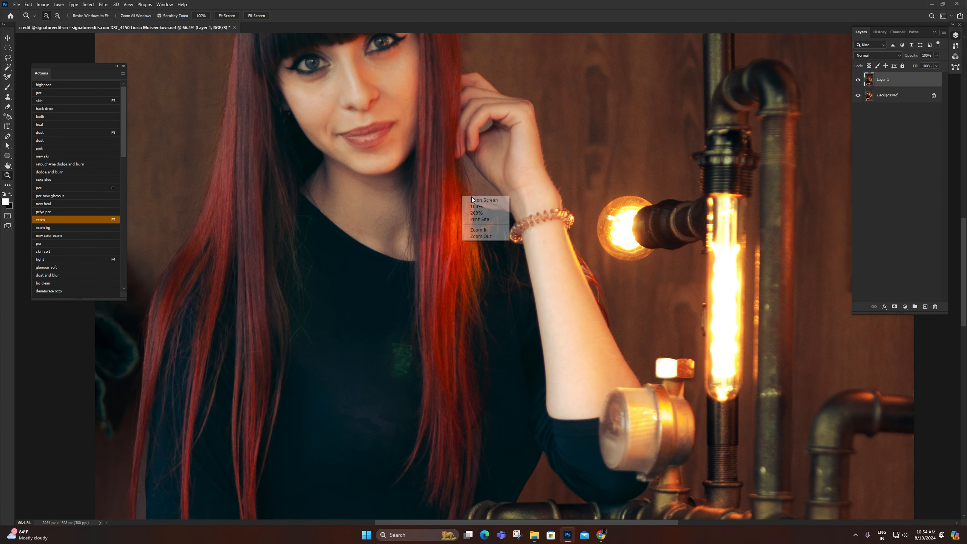
click(474, 199)
drag(506, 252, 502, 252)
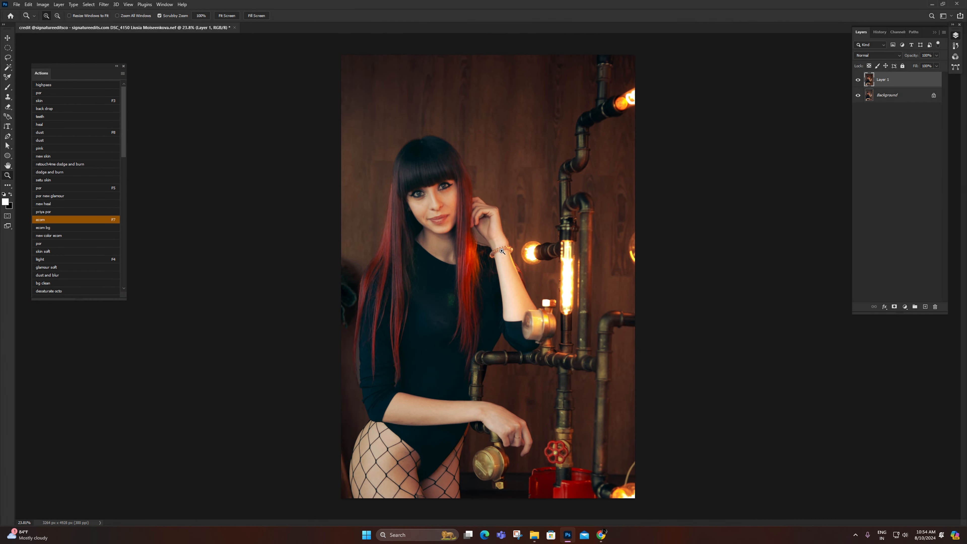
Step: Add a Selective Color adjustment layer and set Whites to magenta -13, yellow +15, and black -15
click(905, 307)
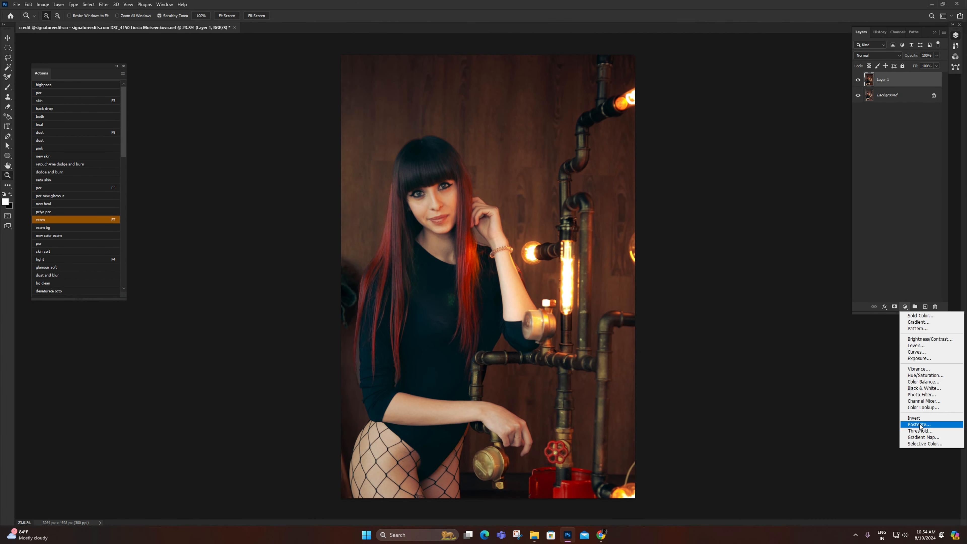
click(914, 444)
click(813, 273)
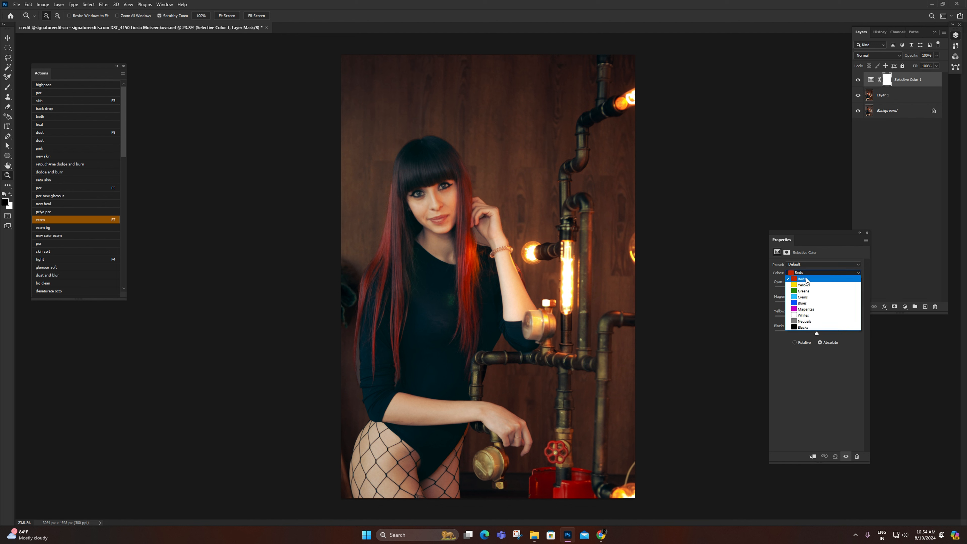
click(814, 316)
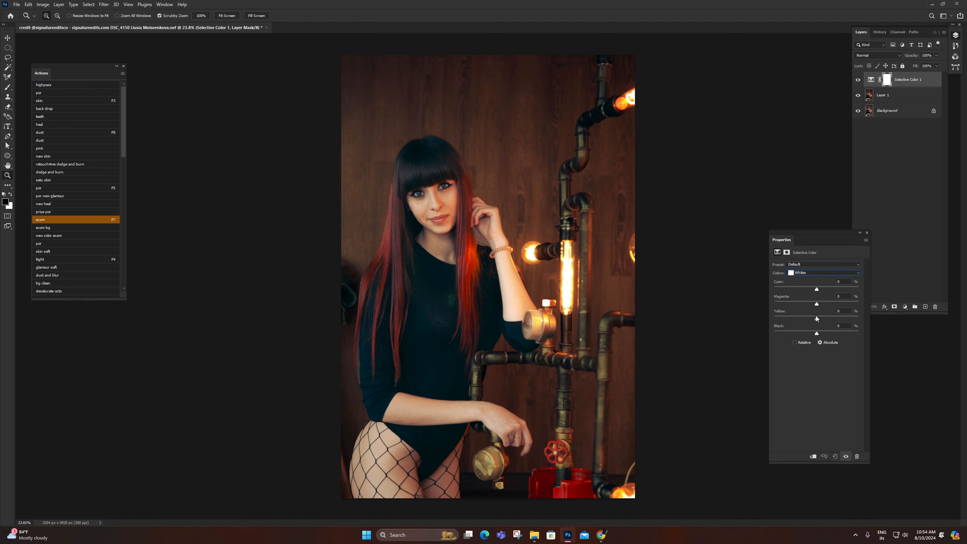
click(815, 316)
drag(797, 318, 816, 295)
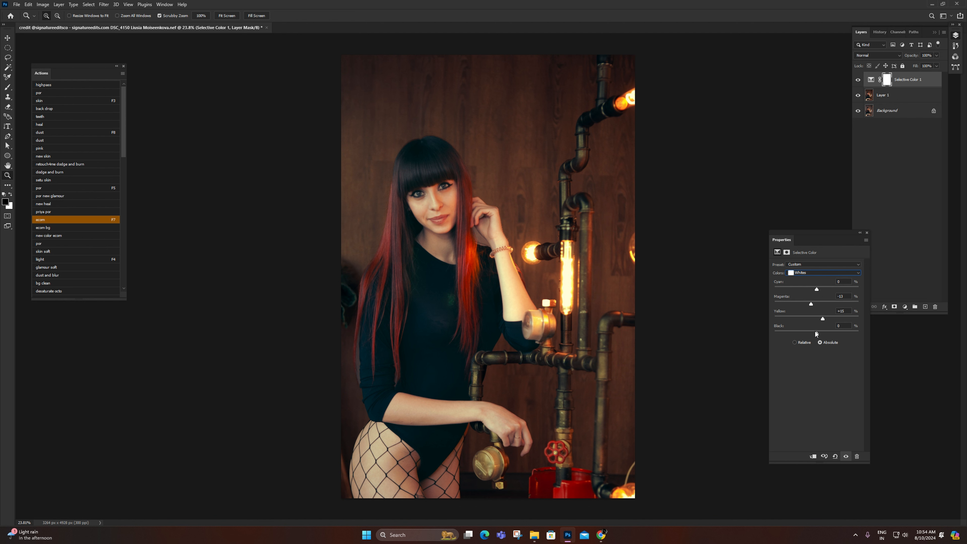
drag(816, 333, 810, 333)
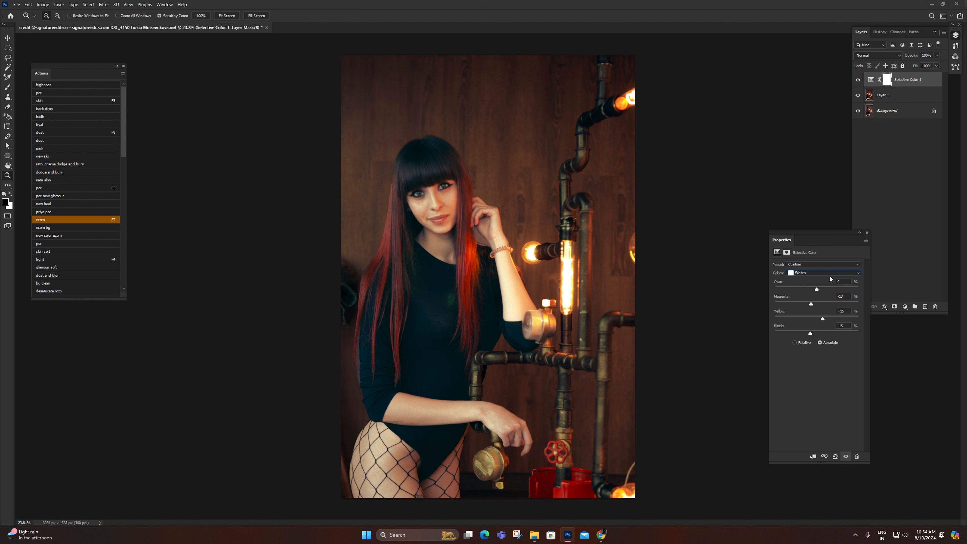
Step: In the Selective Color adjustment, set Blacks to cyan -1, magenta +2, and yellow -2
click(800, 273)
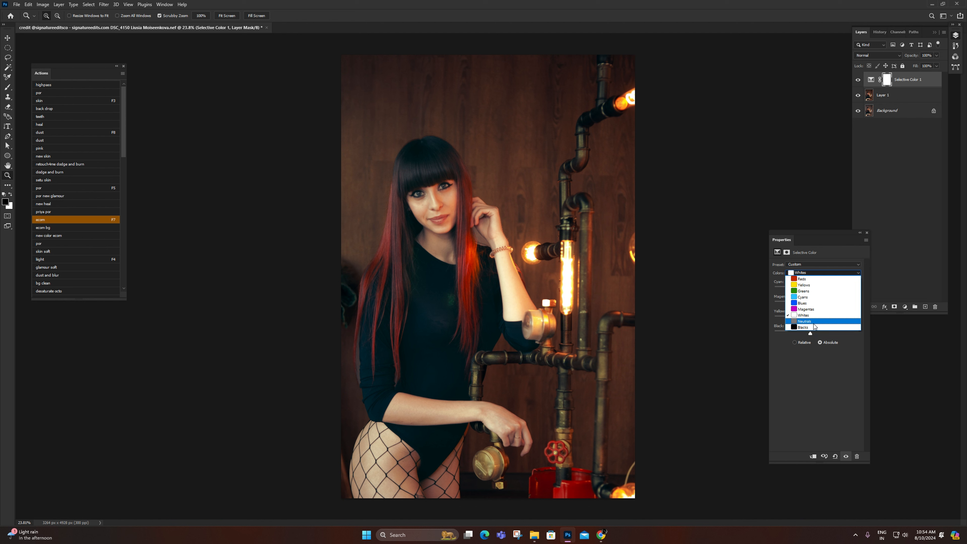
click(807, 327)
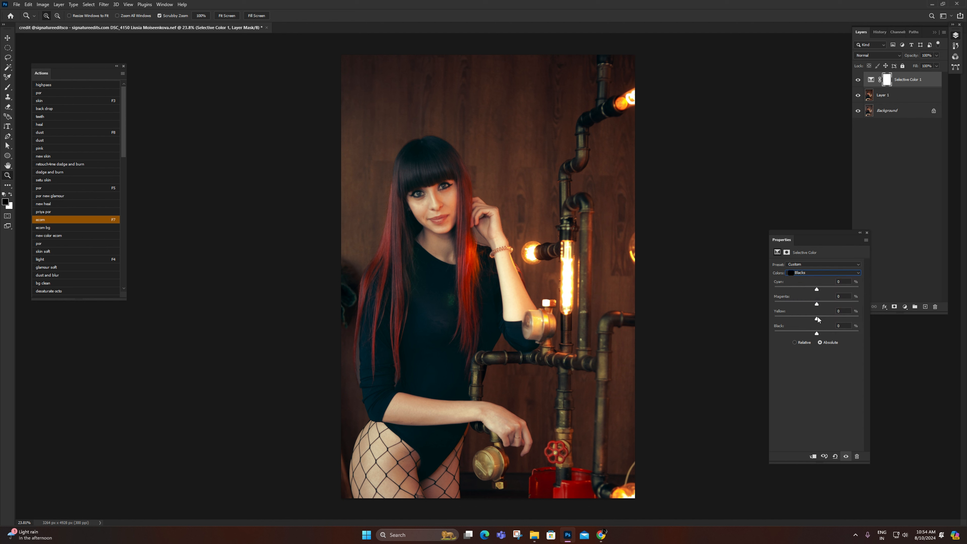
key(ctrl+z)
drag(819, 319, 817, 305)
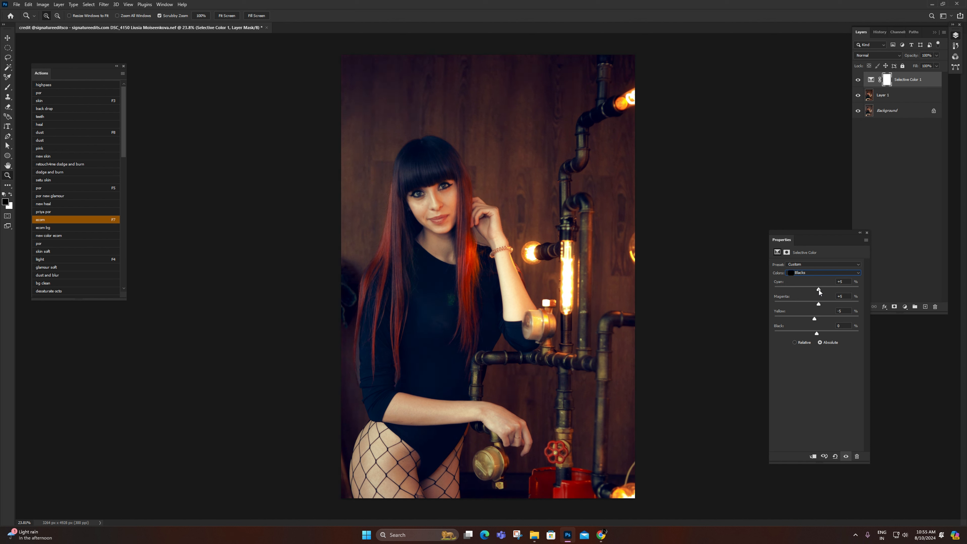
drag(819, 289, 815, 291)
click(845, 457)
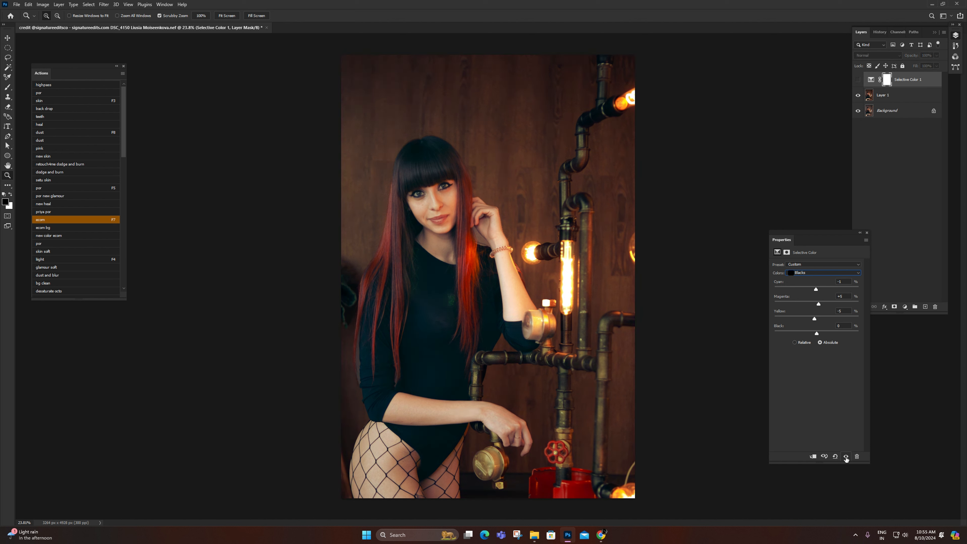
click(845, 457)
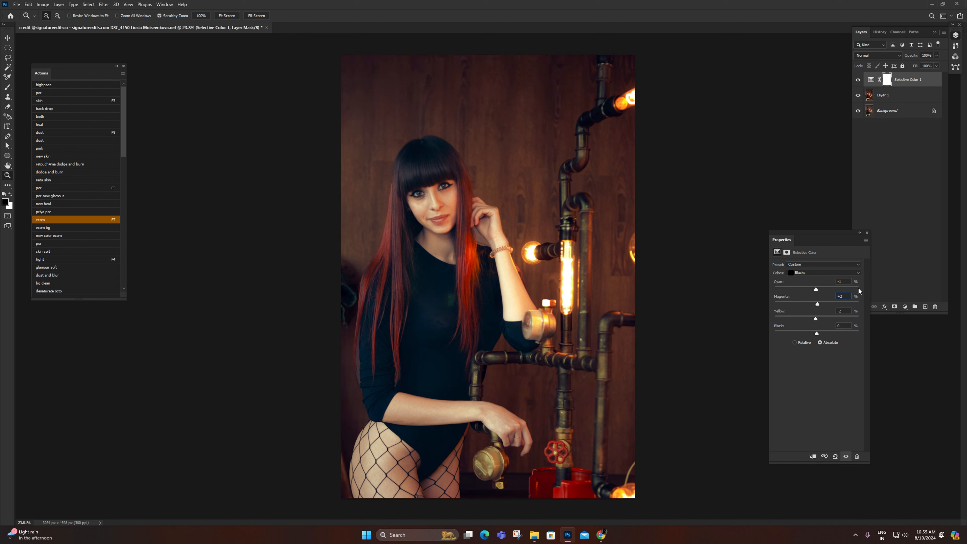
Step: Compare the portrait with and without the Selective Color adjustment, and close its settings
click(846, 457)
click(846, 457)
click(846, 456)
click(846, 457)
drag(817, 290, 818, 292)
click(844, 454)
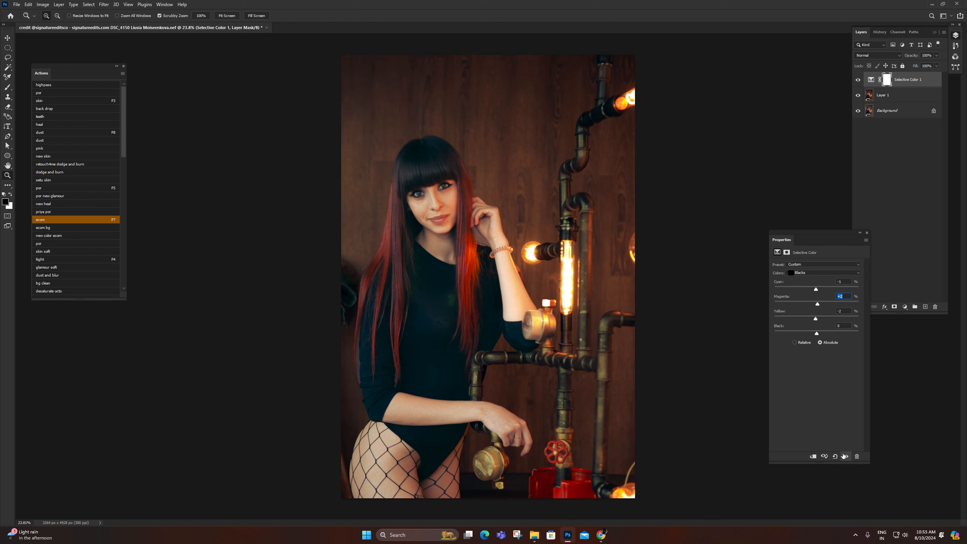
click(844, 454)
click(845, 454)
click(845, 454)
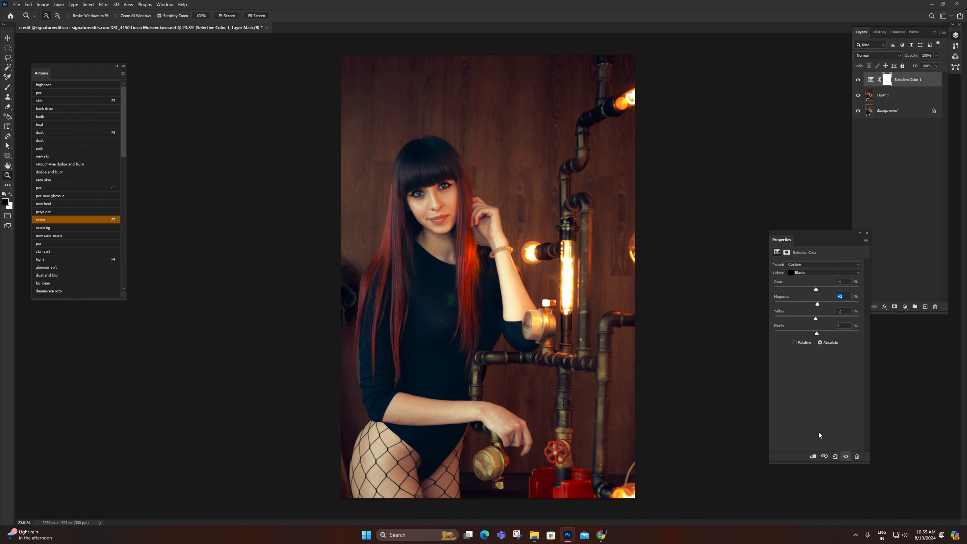
click(846, 456)
click(846, 456)
click(866, 233)
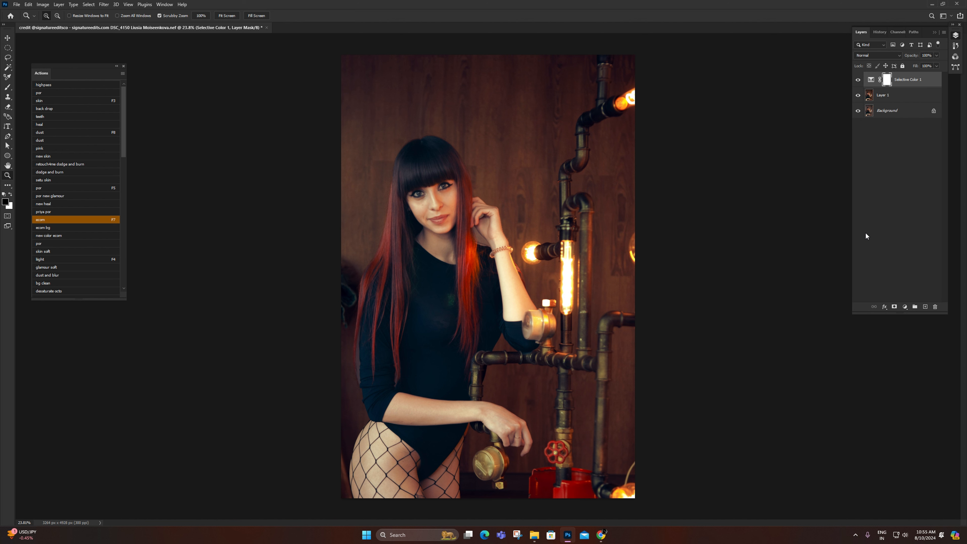
Step: Add a Photo Filter adjustment layer with Warming Filter (85) and raise its density
click(904, 306)
click(917, 394)
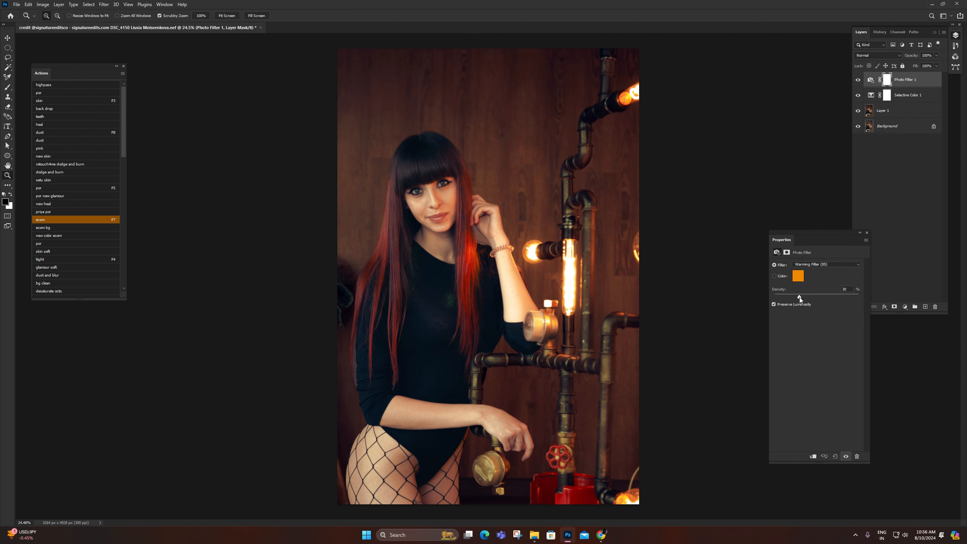
drag(793, 300, 808, 298)
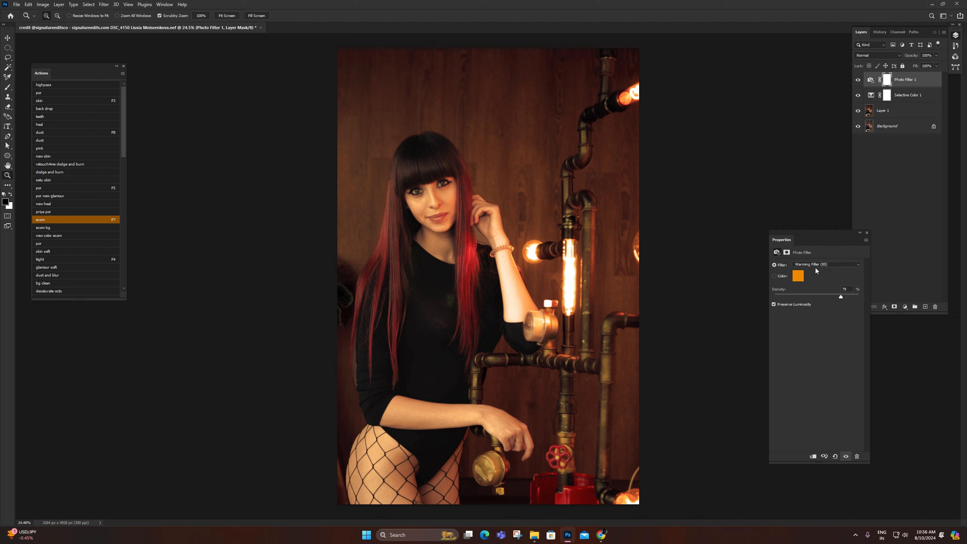
click(867, 233)
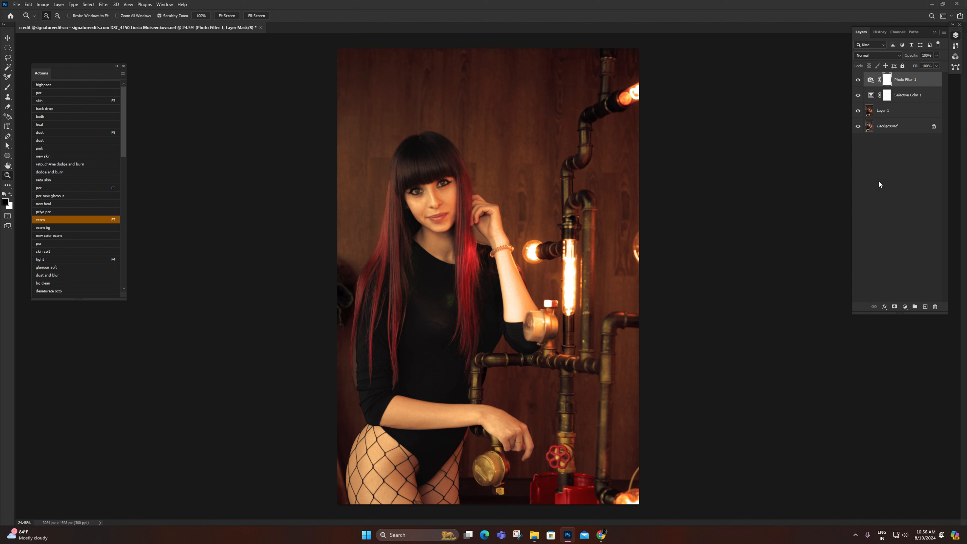
Step: Select the woman on Layer 1 with Select Subject
click(891, 109)
key(w)
click(319, 16)
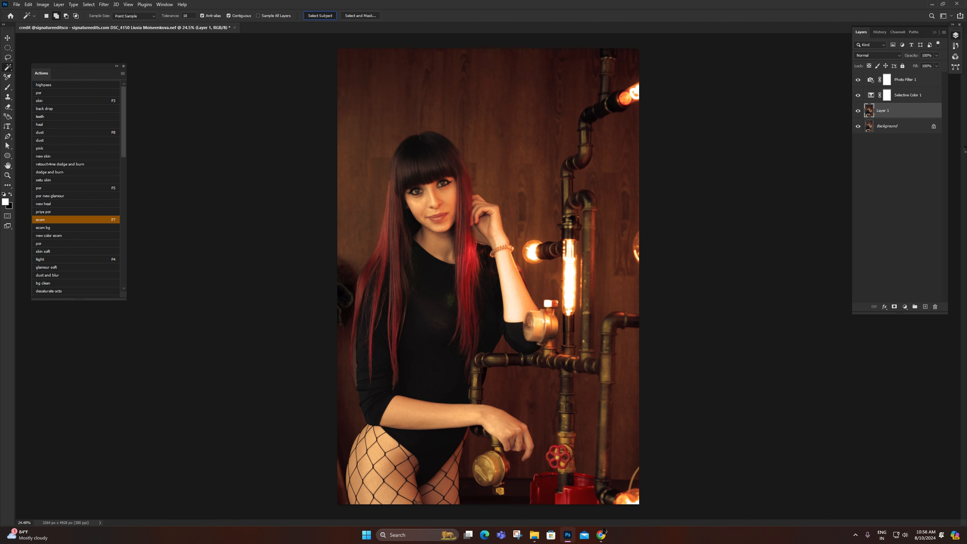
click(600, 535)
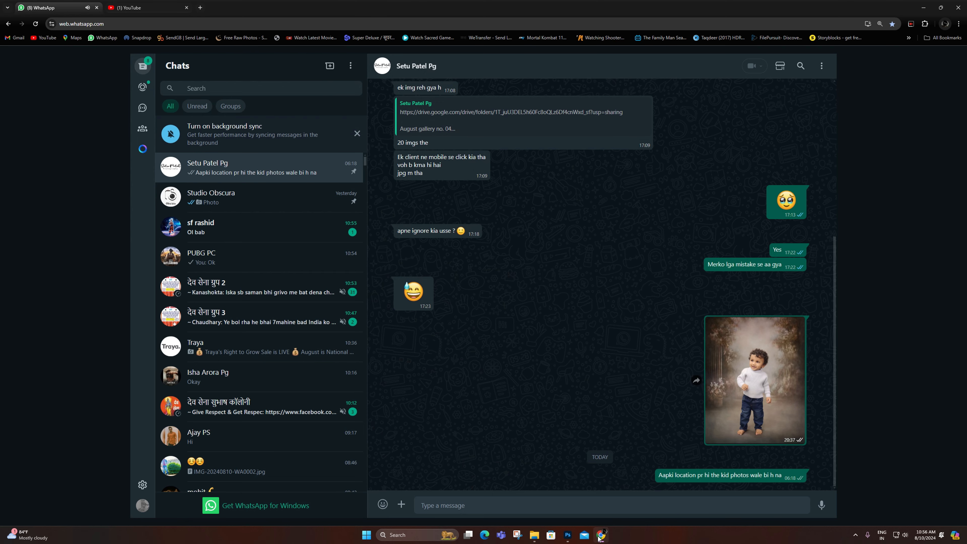
click(600, 538)
Step: Subtract the background gap between the hair and wrist from the selection, and tidy its edge along the hand with the Lasso
key(ctrl+space)
drag(509, 254, 531, 268)
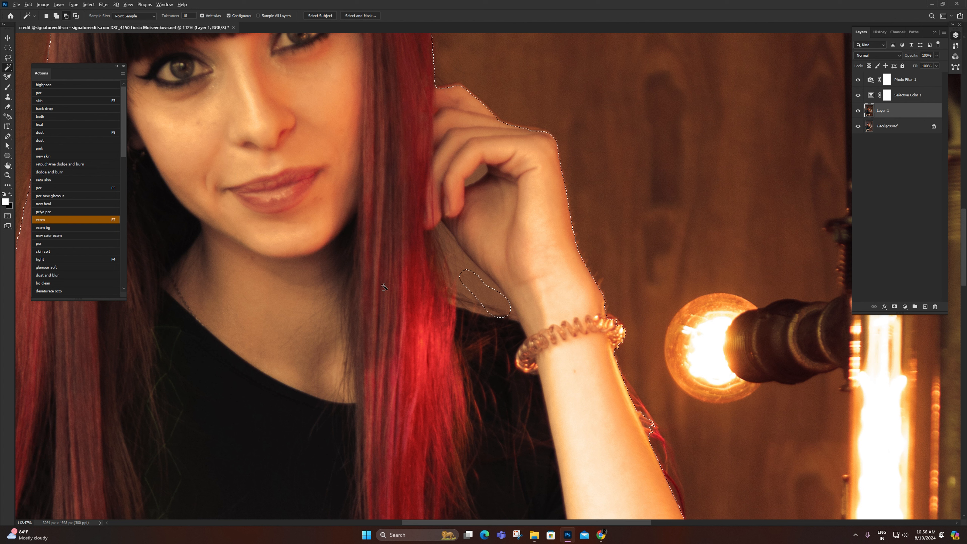
alt+click(462, 264)
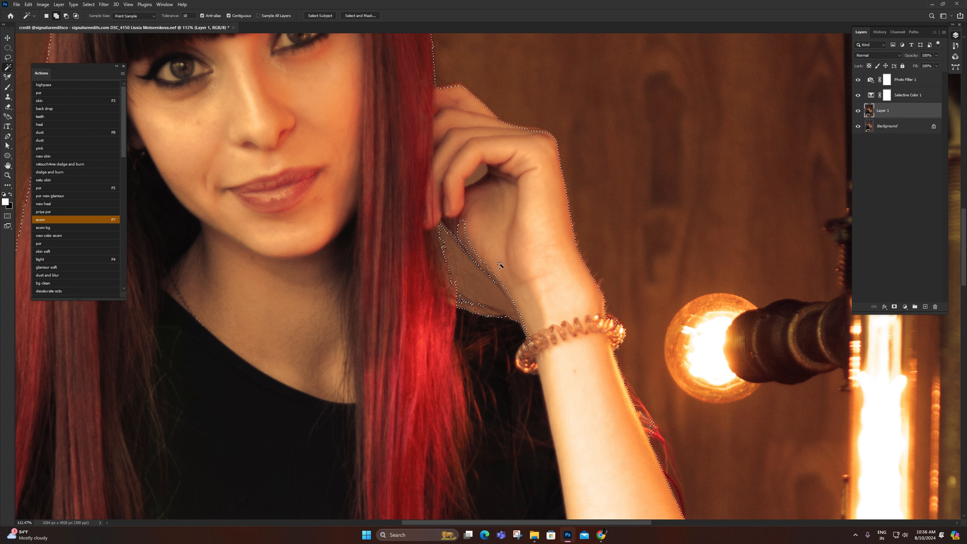
key(l)
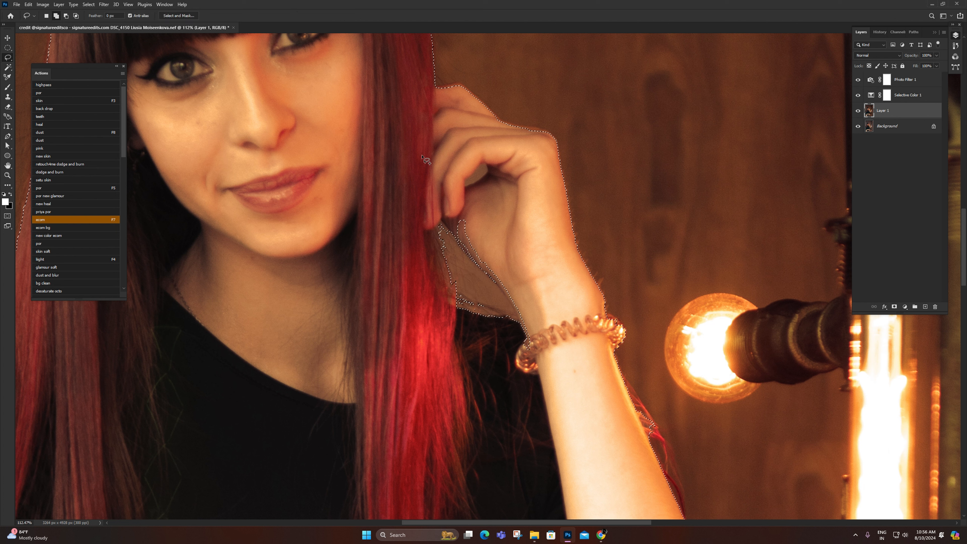
mouse_move(490, 224)
mouse_down()
mouse_move(454, 211)
mouse_move(462, 246)
mouse_move(536, 335)
mouse_move(527, 258)
mouse_up()
key(z)
drag(513, 240, 473, 239)
right_click(473, 239)
click(491, 243)
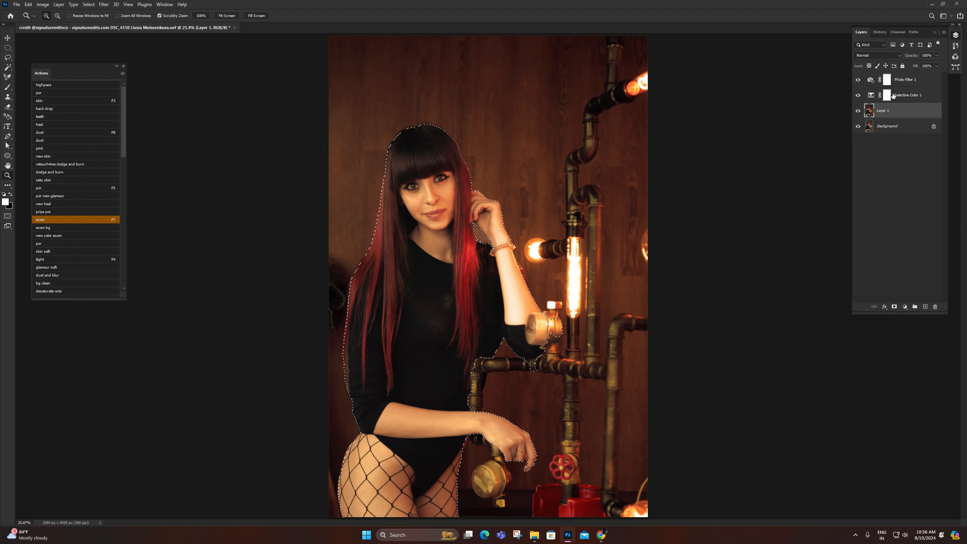
Step: On the Photo Filter mask, feather the woman's selection by 6 pixels, fill it with black, and deselect
click(887, 79)
key(shift+F6)
text(6)
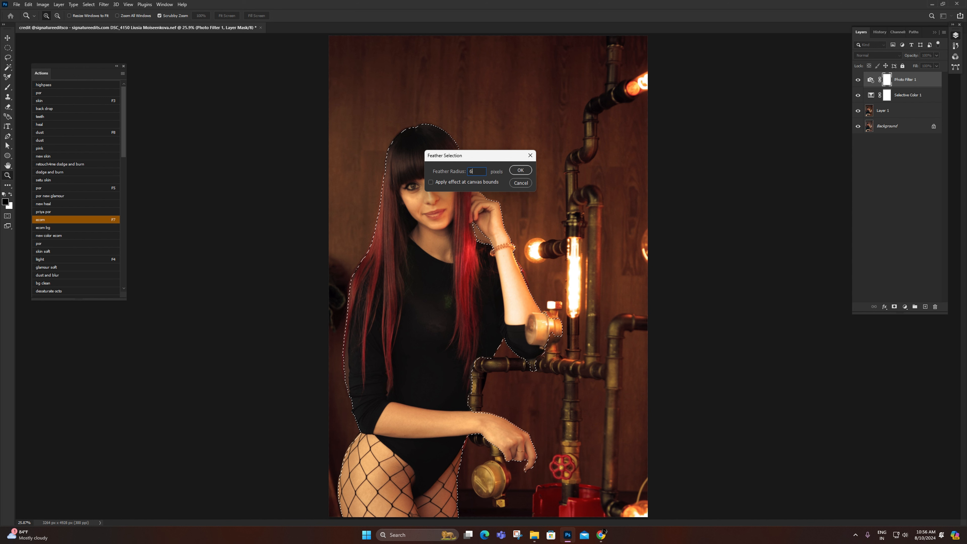
key(Return)
key(alt+BackSpace)
key(ctrl+d)
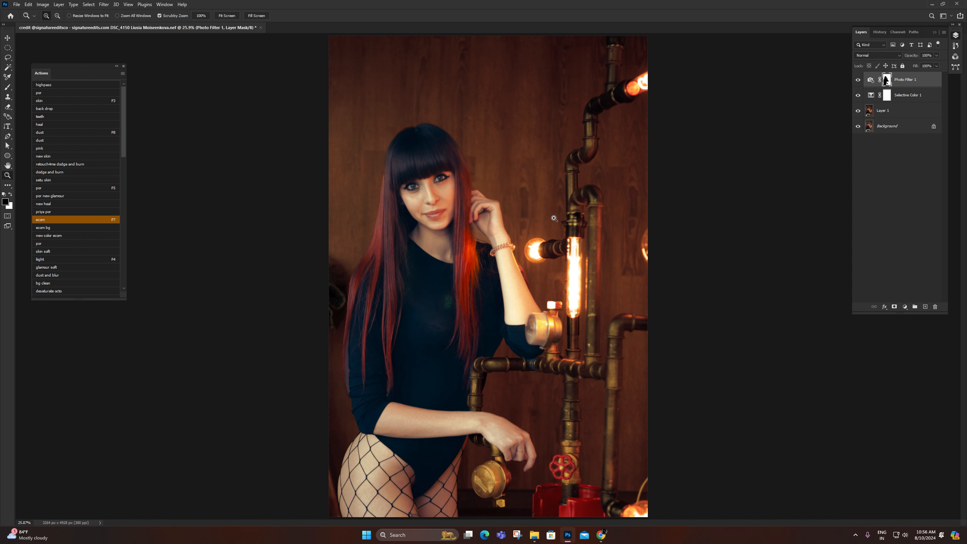
Step: On the Photo Filter mask, paint white over the woman's lower body with a large soft brush at 50% opacity and flow
drag(554, 218, 526, 233)
drag(513, 299, 529, 298)
key(b)
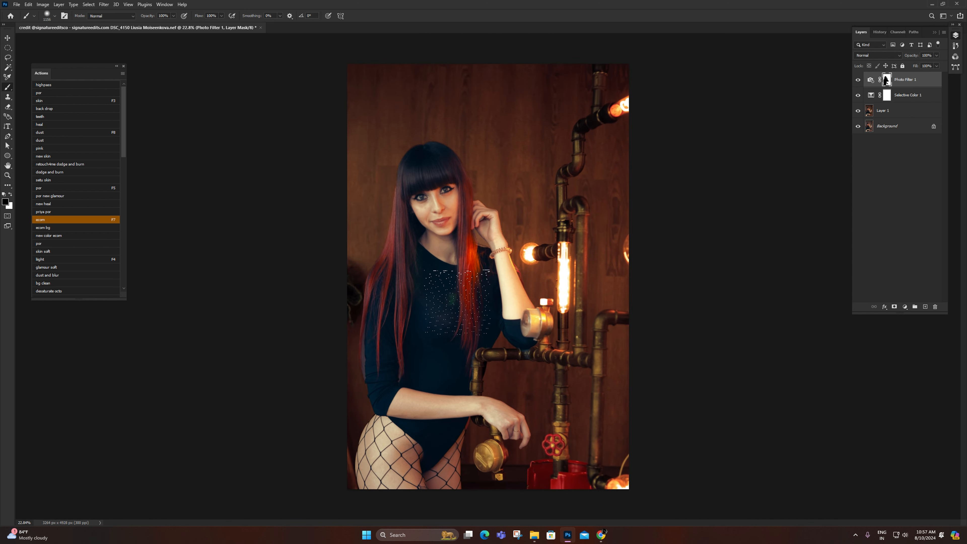
drag(443, 315, 450, 315)
key(5)
key(shift+5)
key(x)
drag(427, 365, 391, 365)
mouse_move(391, 430)
mouse_down()
mouse_move(549, 275)
mouse_move(463, 313)
mouse_move(461, 337)
mouse_up()
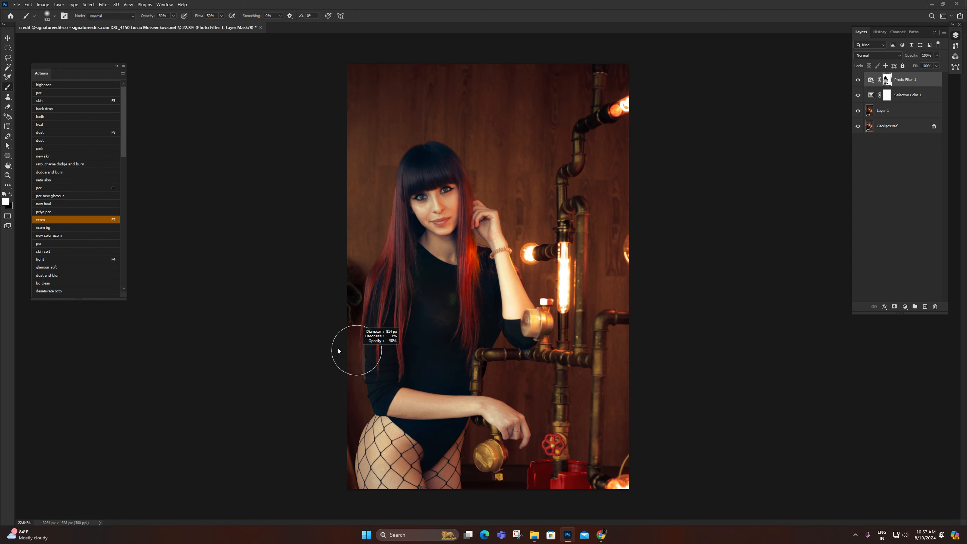
Step: Select the wood background beside the woman's sleeve and hair with the Magic Wand, and feather the selection
key(z)
drag(366, 384, 412, 407)
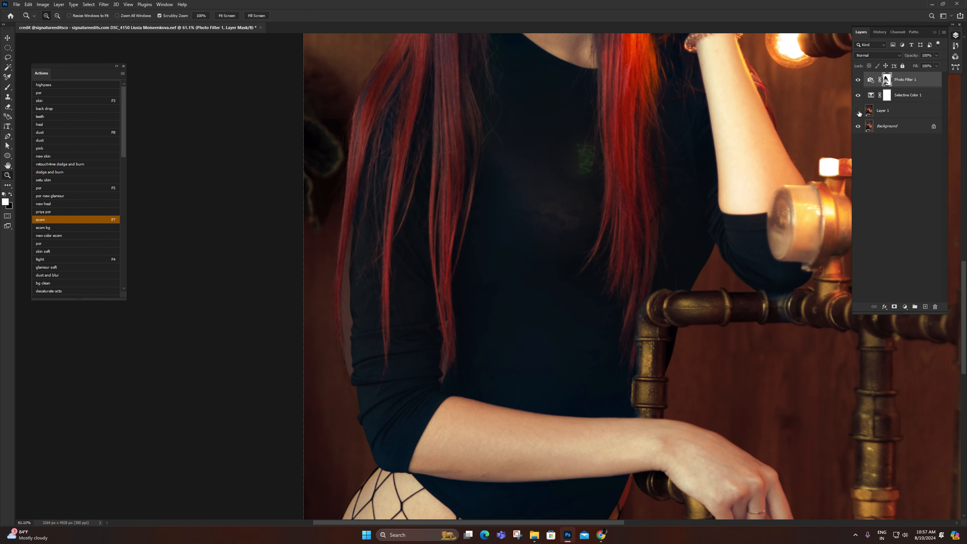
key(i)
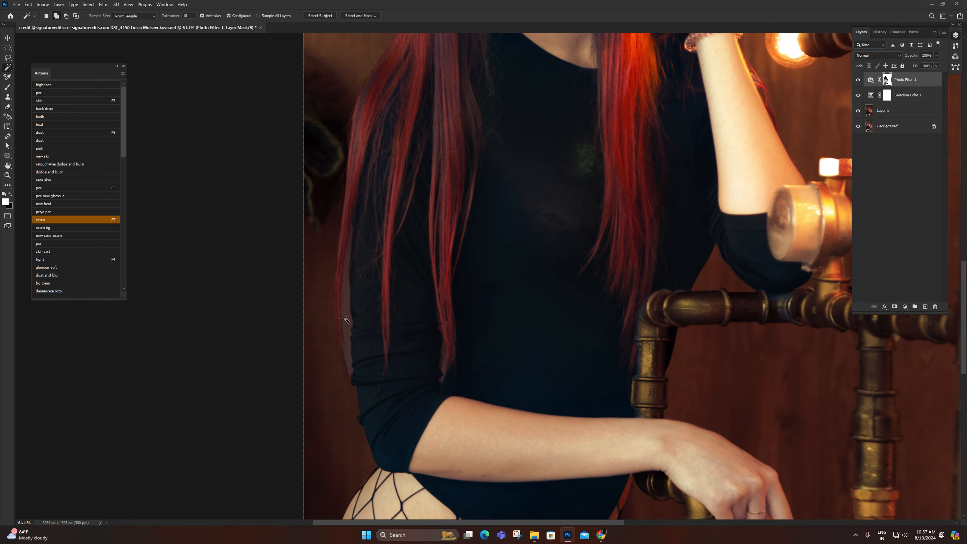
click(345, 319)
shift+click(340, 416)
key(shift+F6)
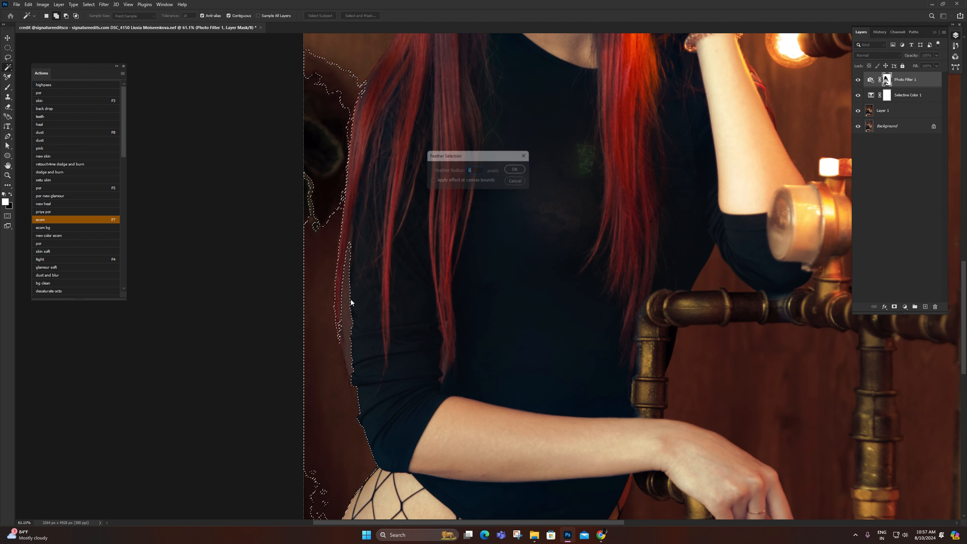
key(Return)
Step: Make Layer 1 active and clean the background edge beside the sleeve with the Clone Stamp, and deselect
key(s)
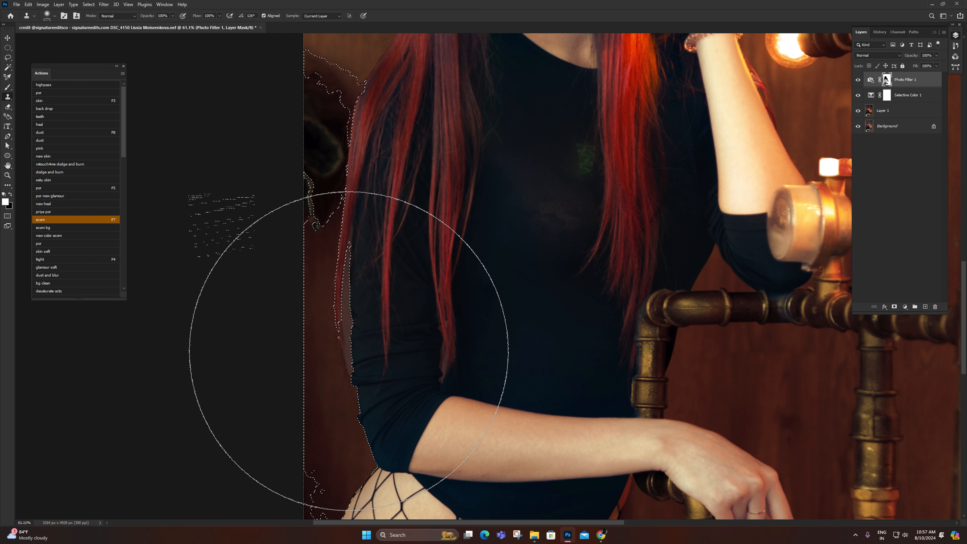
alt+click(348, 376)
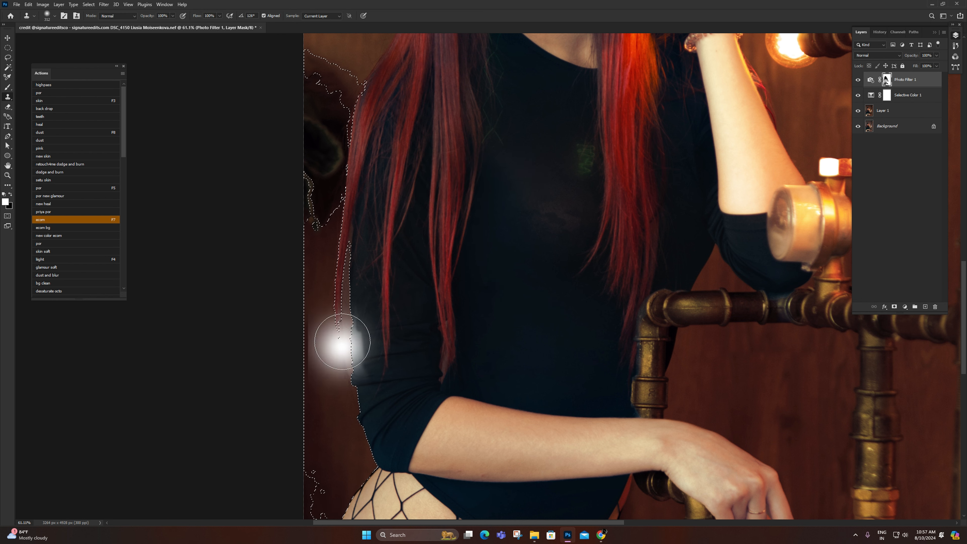
drag(341, 346, 345, 318)
key(alt)
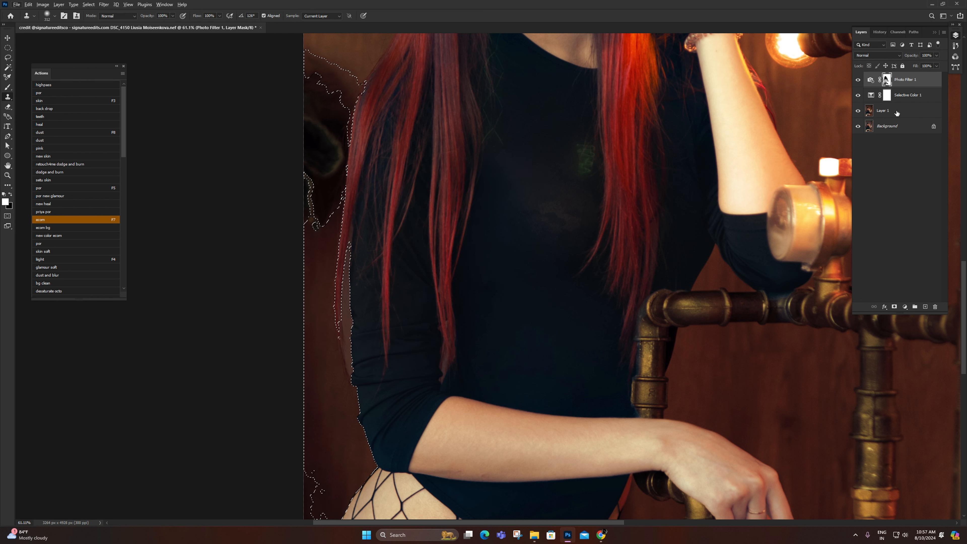
click(910, 111)
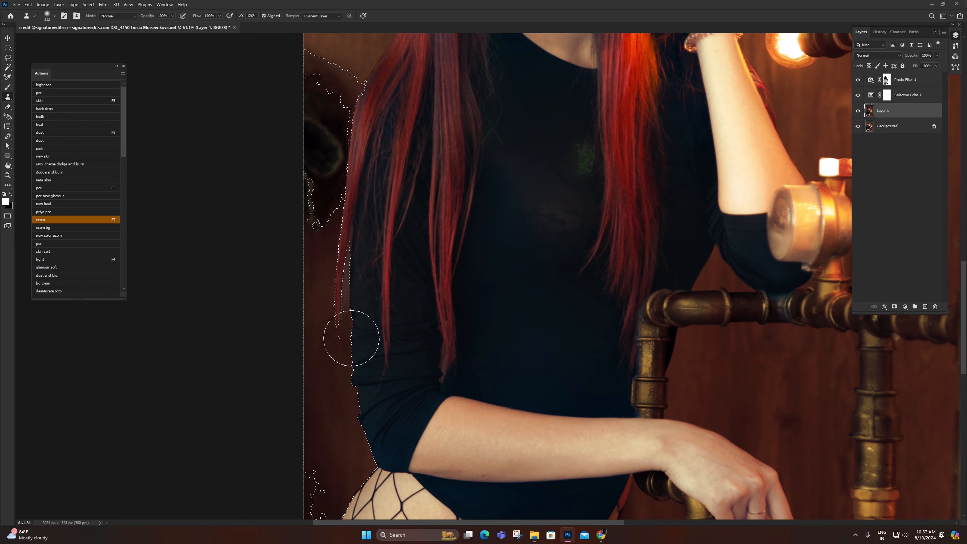
key(z)
key(ctrl+0)
right_click(399, 294)
click(400, 296)
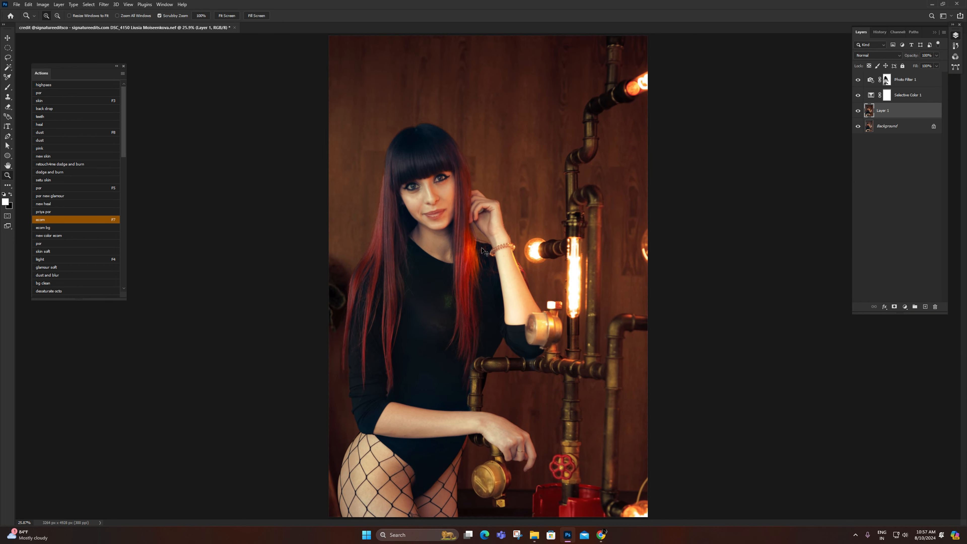
key(ctrl+shift+s)
key(Escape)
drag(448, 297, 423, 279)
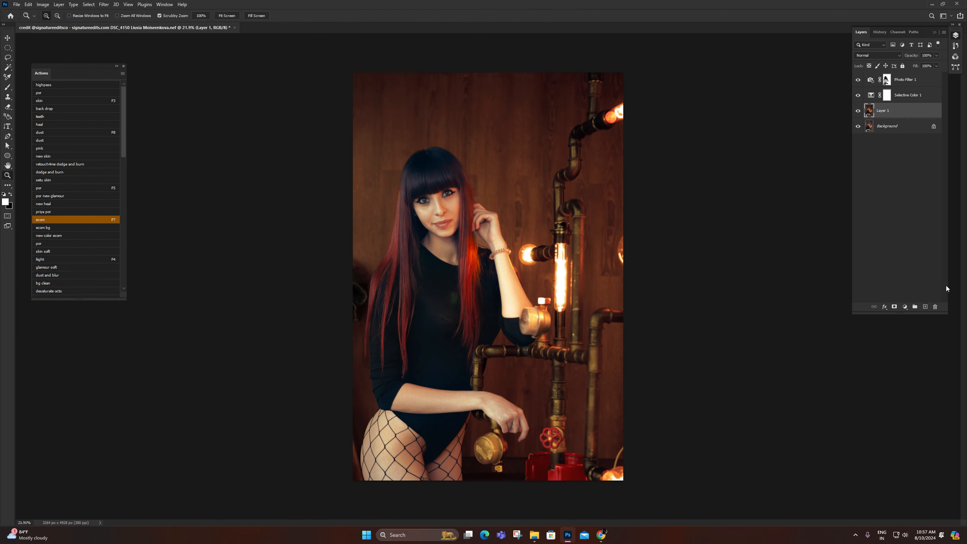
Step: Add a Color Lookup adjustment layer above Layer 1 with Soft Light blending and 31% opacity
click(904, 307)
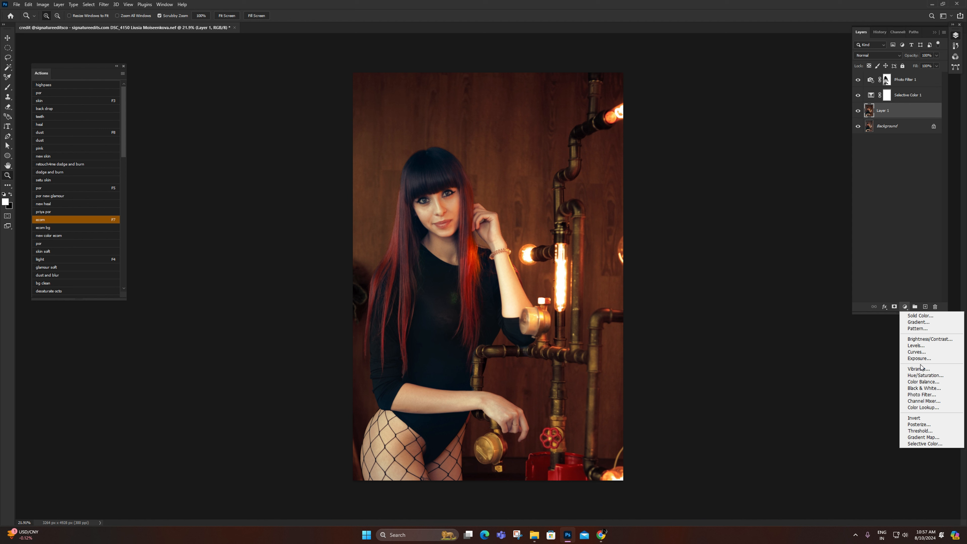
click(923, 408)
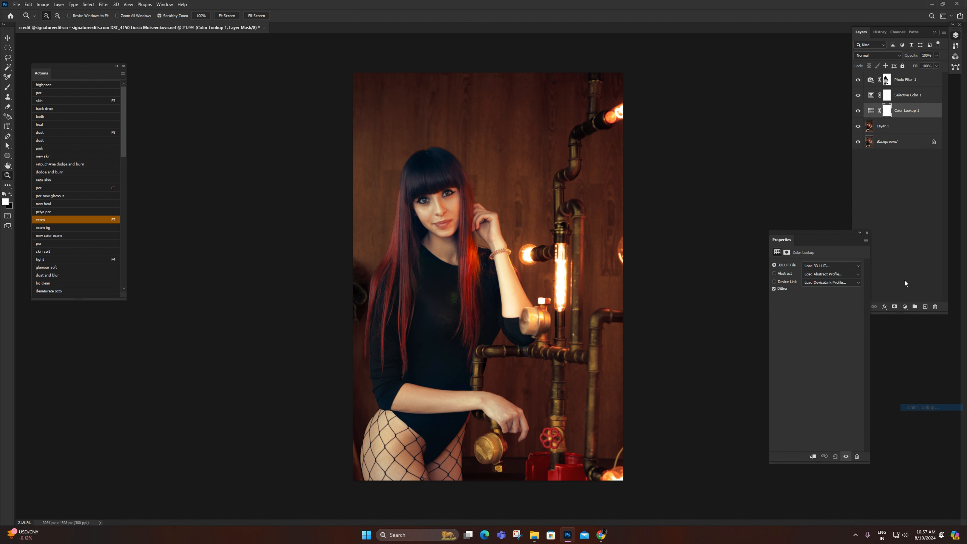
click(877, 56)
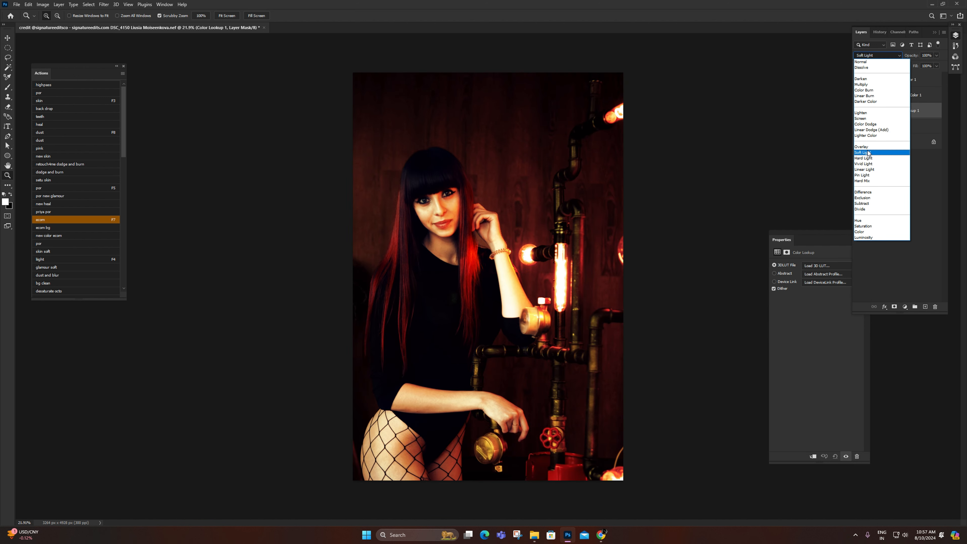
click(864, 153)
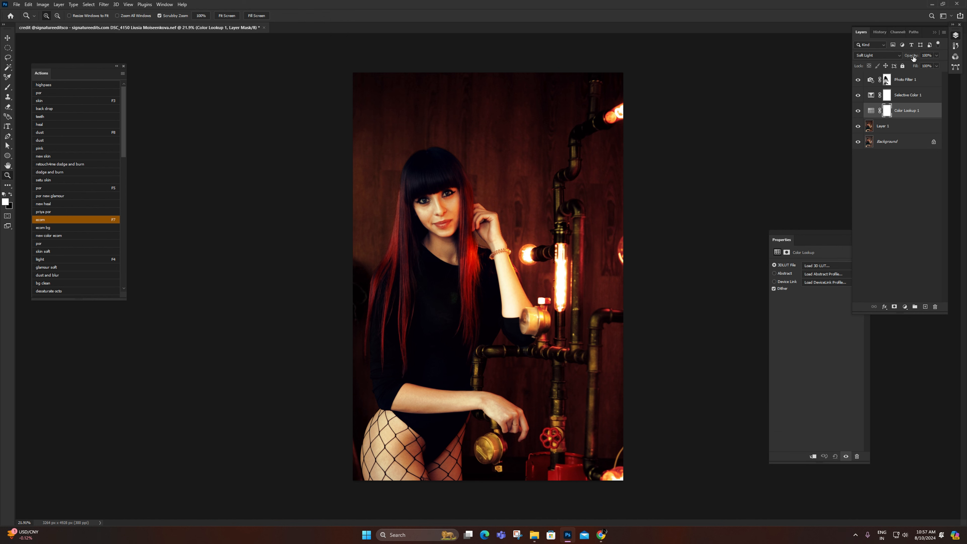
drag(894, 58, 888, 61)
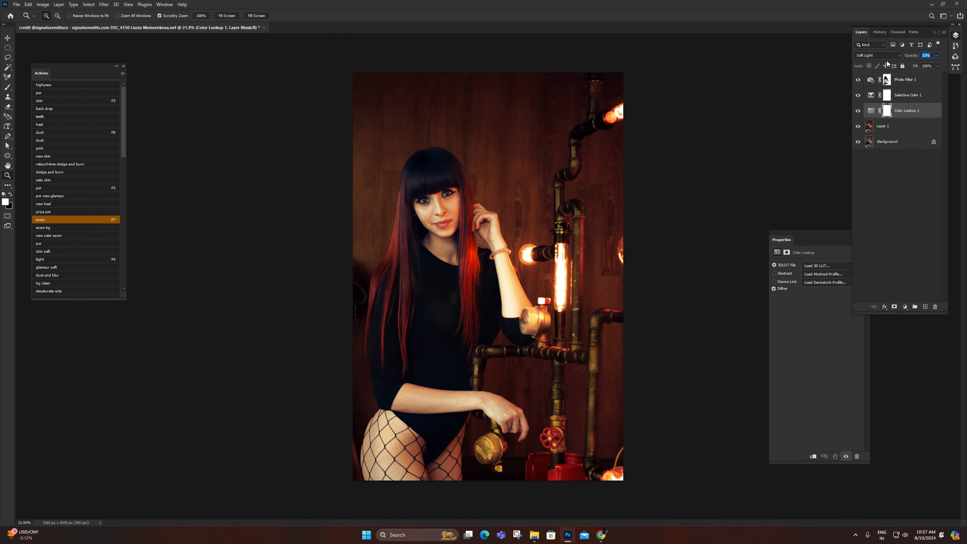
Step: Apply the DropBlues.3DL table to the Color Lookup layer and compare the image with and without the layer
click(823, 266)
click(838, 26)
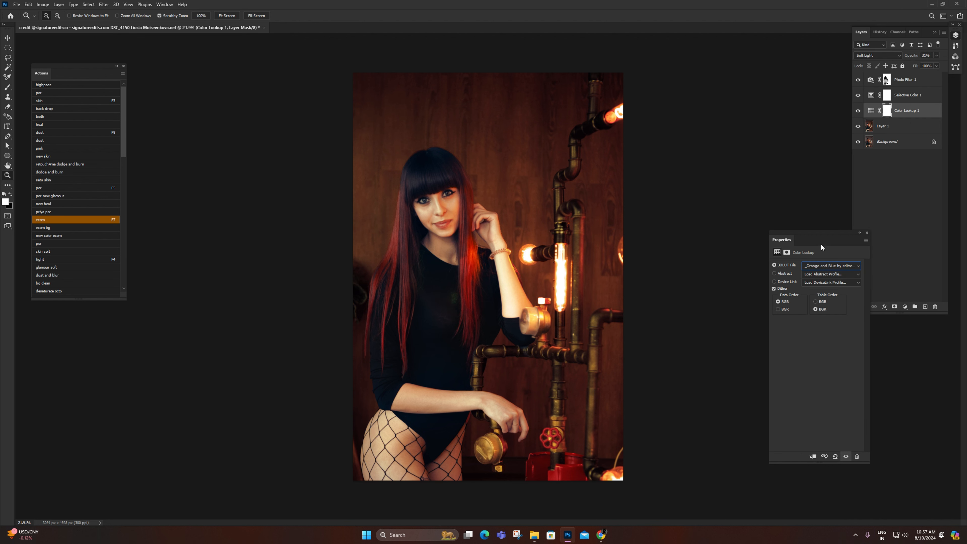
key(Down)
key(Down)
key(Down)
key(Down)
key(Down)
click(857, 111)
click(858, 111)
click(858, 110)
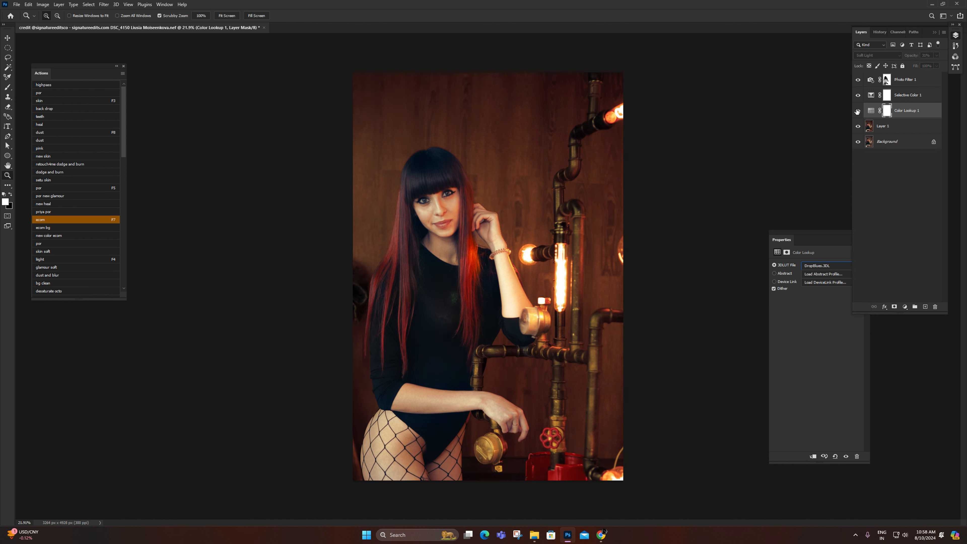
click(858, 111)
right_click(417, 252)
click(434, 255)
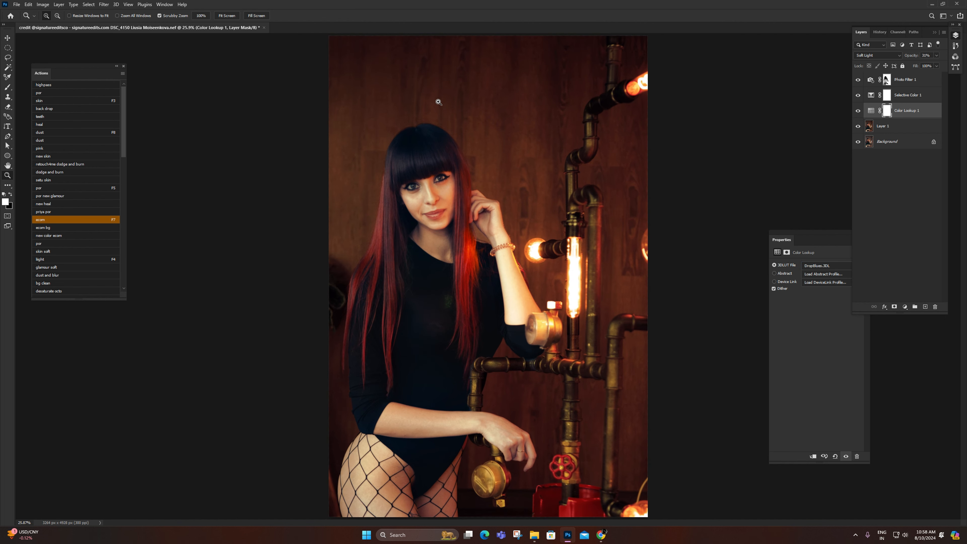
Step: Add a Gradient Map adjustment layer above the Color Lookup layer with Soft Light blending and 44% opacity
click(906, 308)
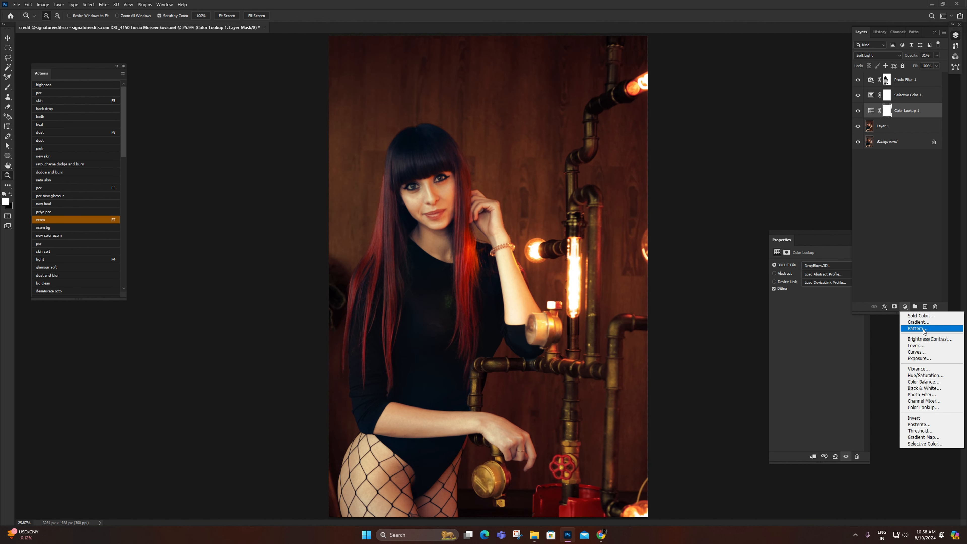
click(923, 437)
click(873, 55)
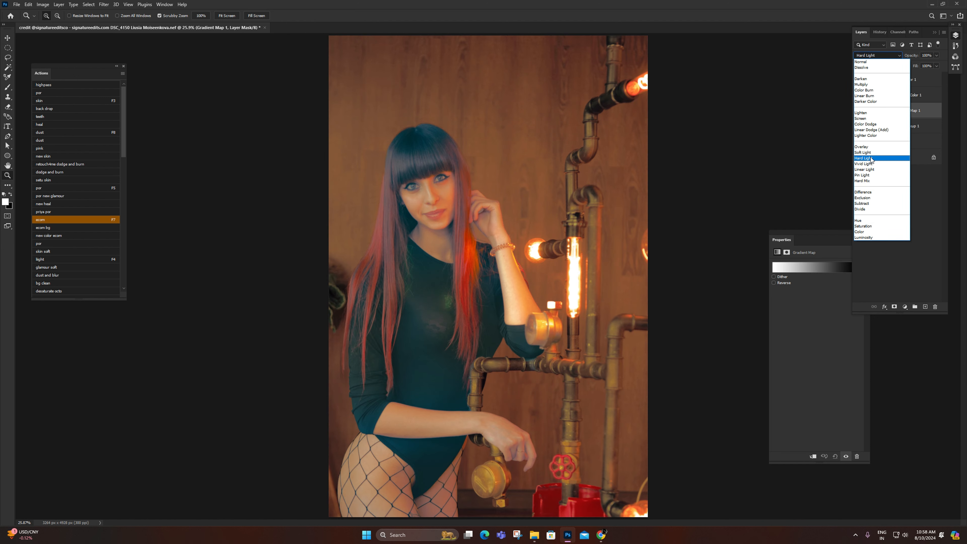
click(866, 152)
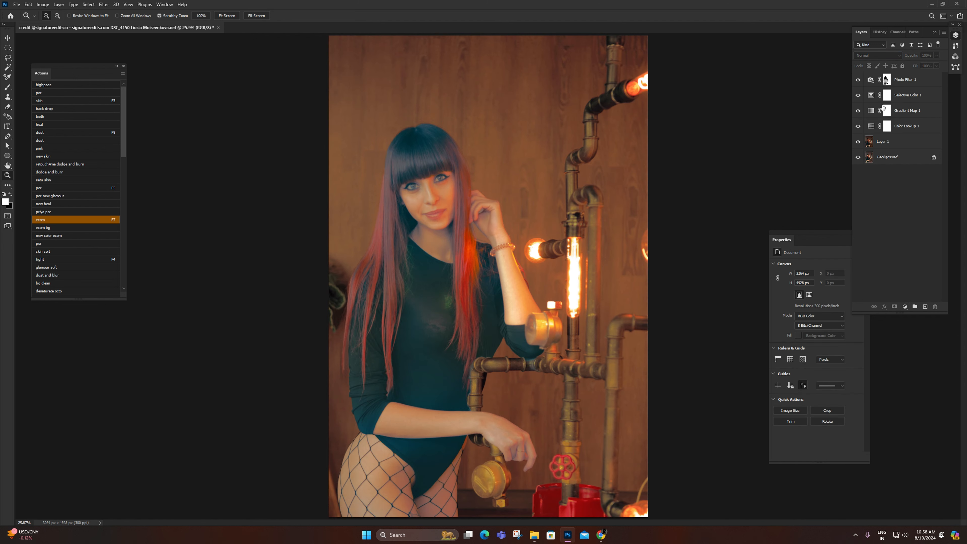
click(874, 111)
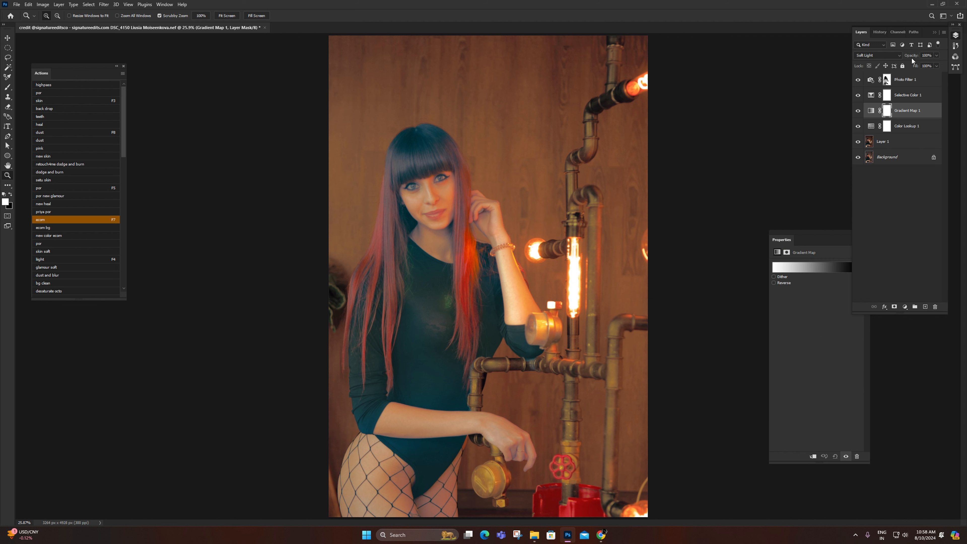
text(44)
key(Return)
Step: Open the Gradient Map's gradient for editing and browse the preset groups
click(800, 268)
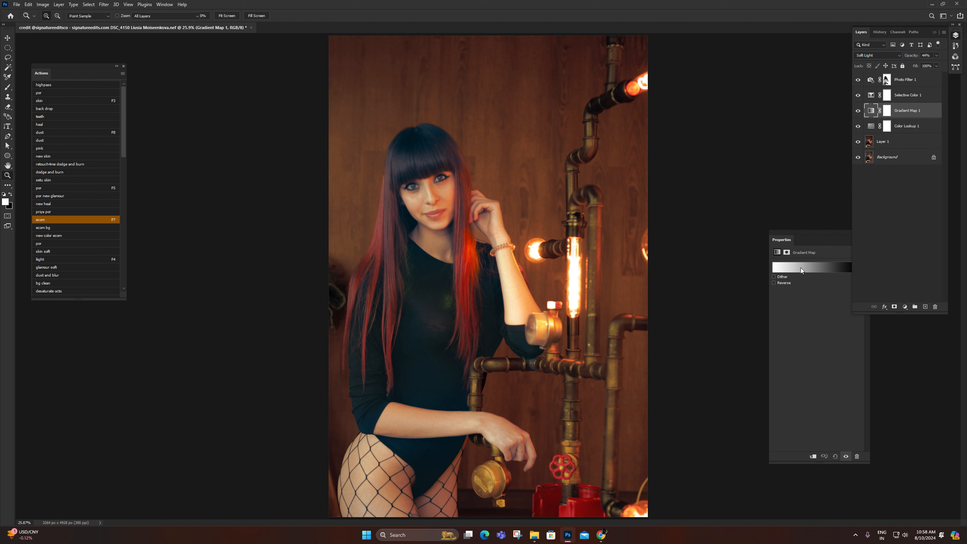
scroll(207, 213, down, 5)
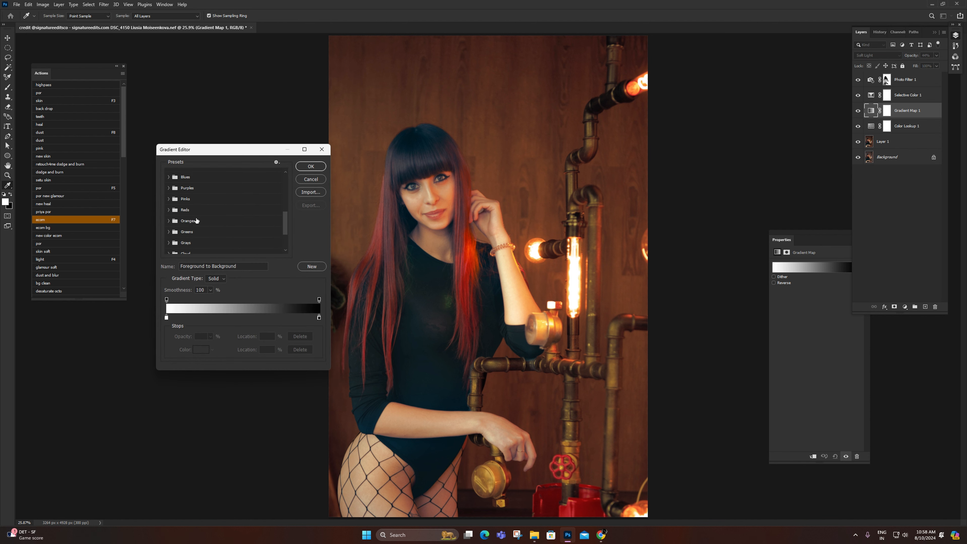
scroll(196, 220, up, 1)
Step: Try several Blues gradient presets on the Gradient Map, including Blue_03, Blue_06 and Blue_24
click(169, 183)
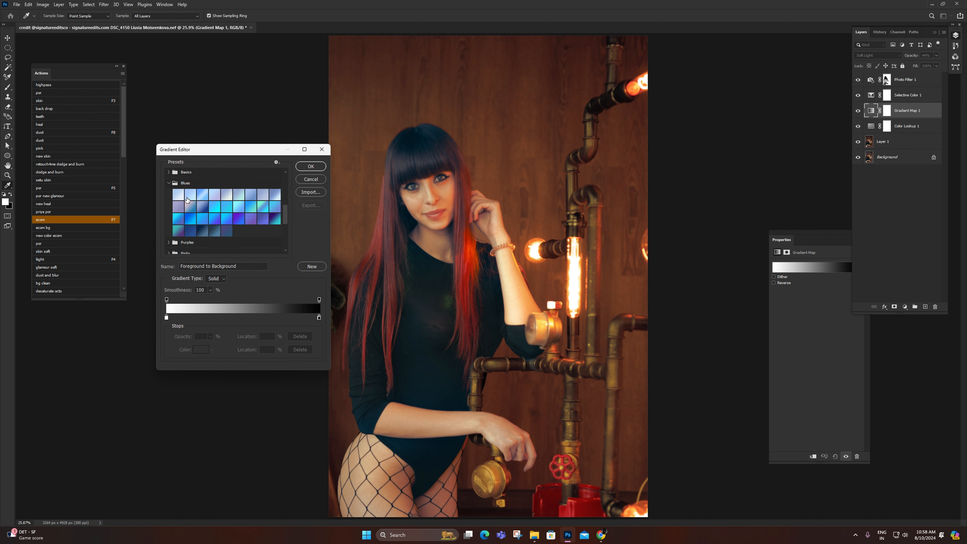
click(189, 198)
click(202, 198)
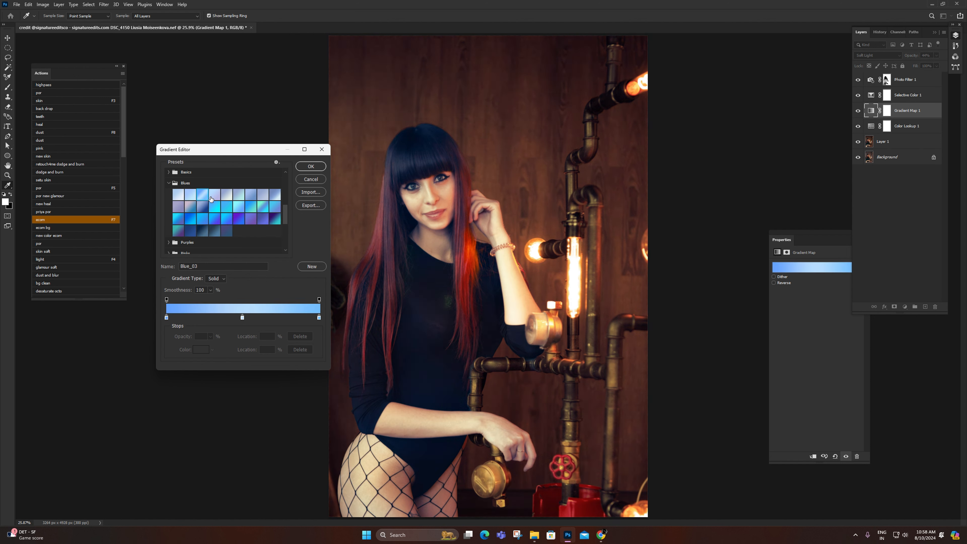
click(222, 199)
click(235, 200)
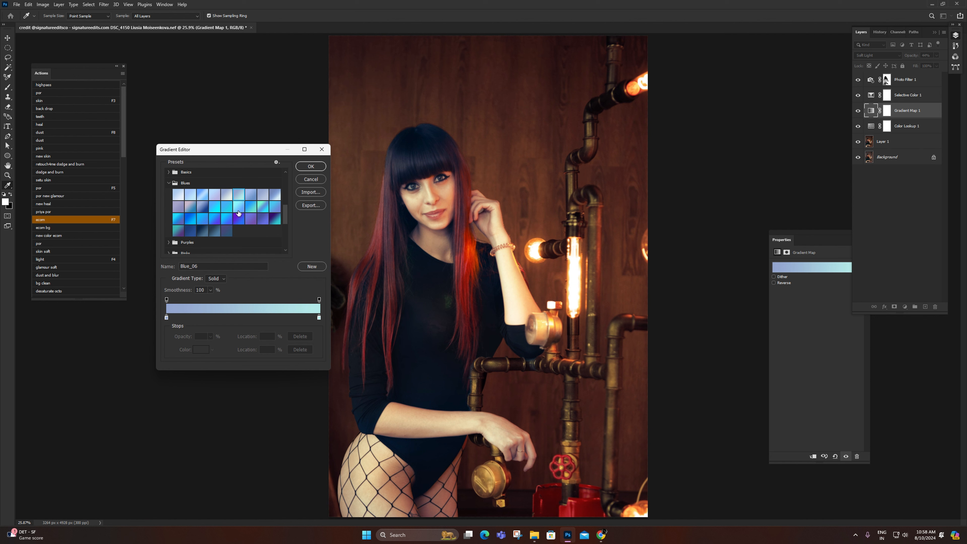
click(242, 219)
Step: Try the Purples gradient presets Purple_21, Purple_17, Purple_01 and Purple_20 on the Gradient Map
scroll(224, 228, down, 1)
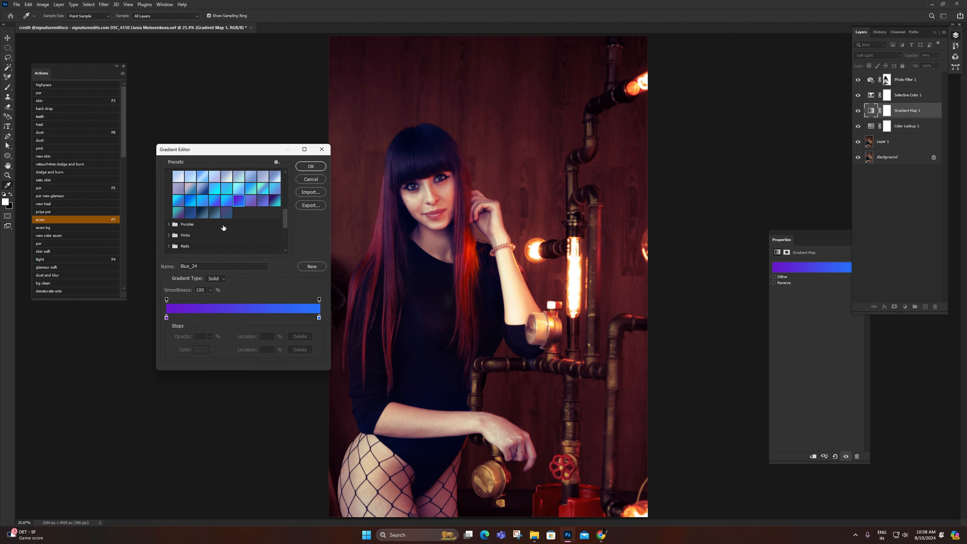
scroll(190, 225, down, 1)
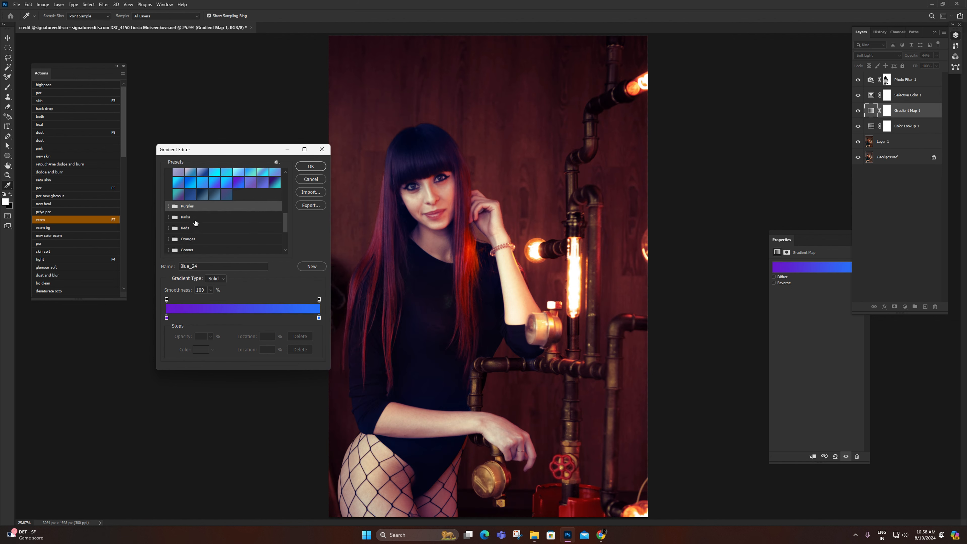
click(169, 206)
click(202, 230)
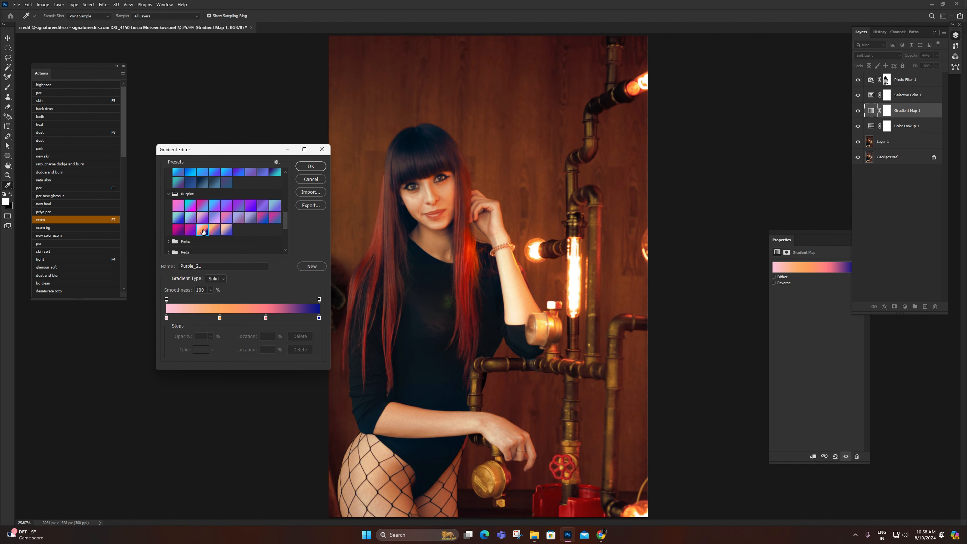
click(263, 217)
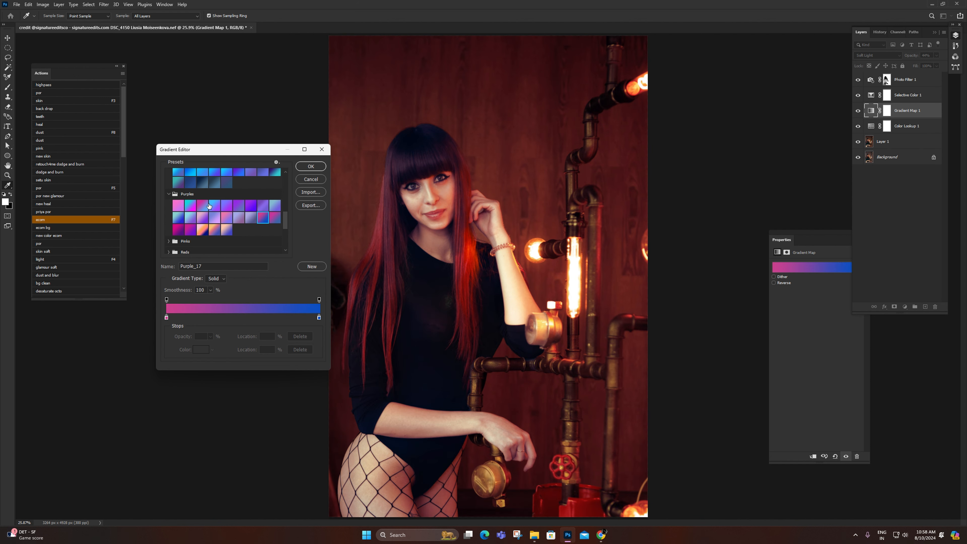
click(175, 205)
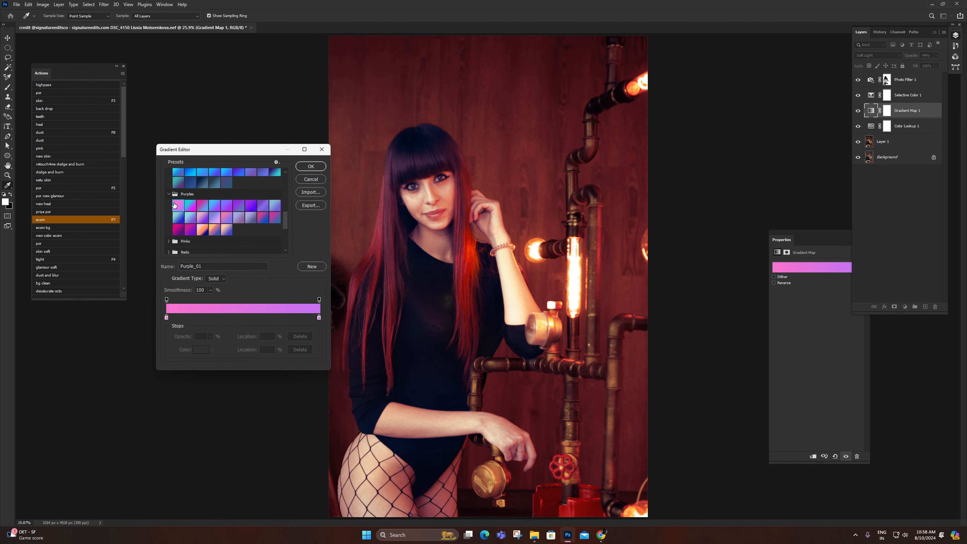
click(203, 231)
click(190, 230)
Step: Try the Neutrals presets Sand_02, Sand_01, Off white_02 and Off white_01 on the Gradient Map
scroll(224, 217, down, 8)
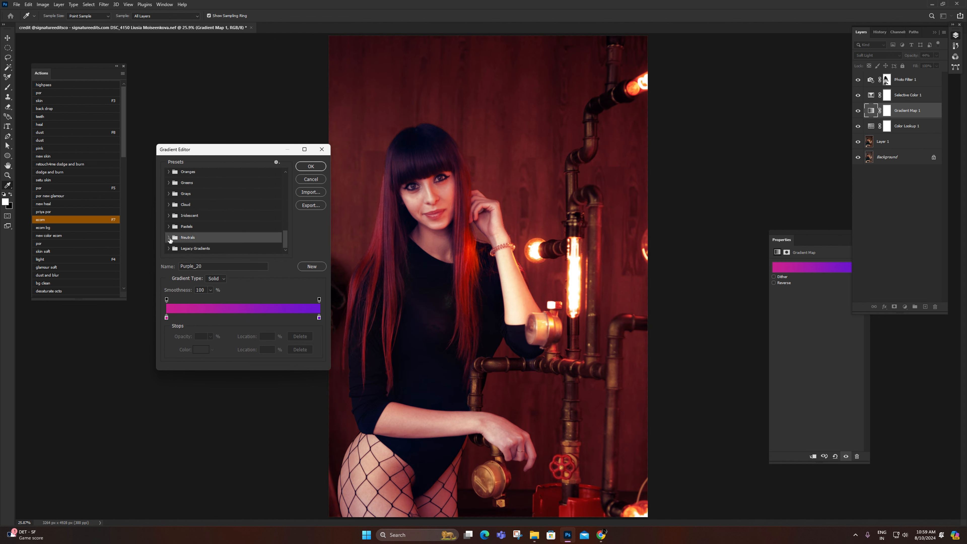
click(169, 237)
click(212, 237)
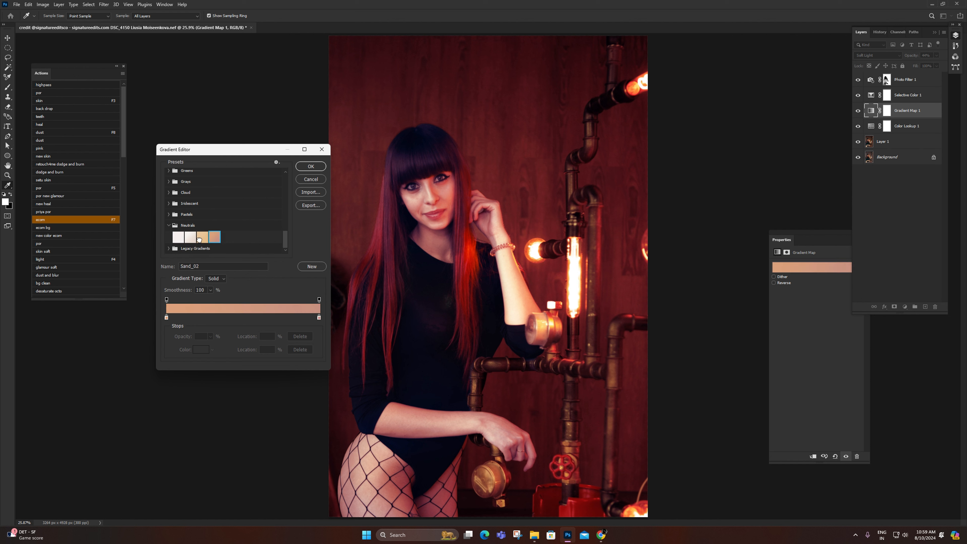
click(200, 240)
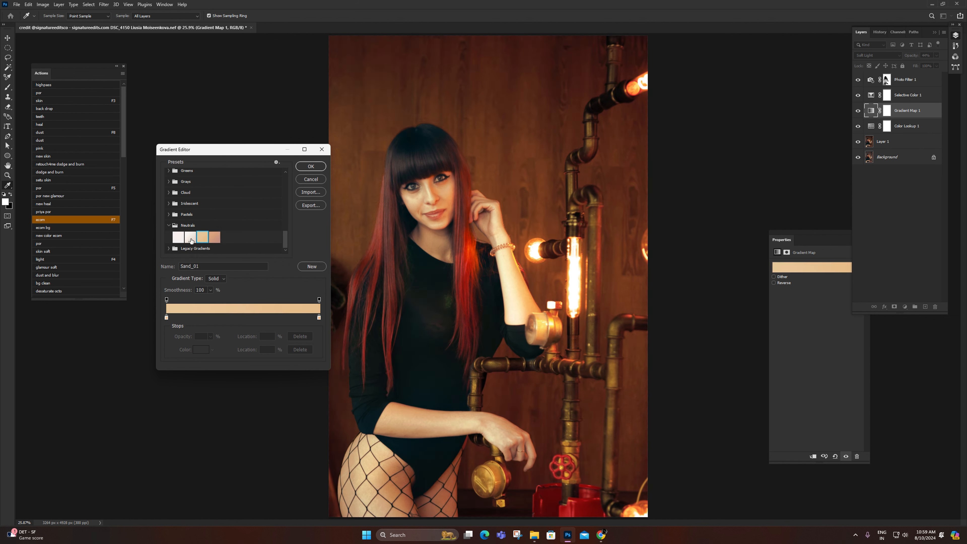
click(191, 238)
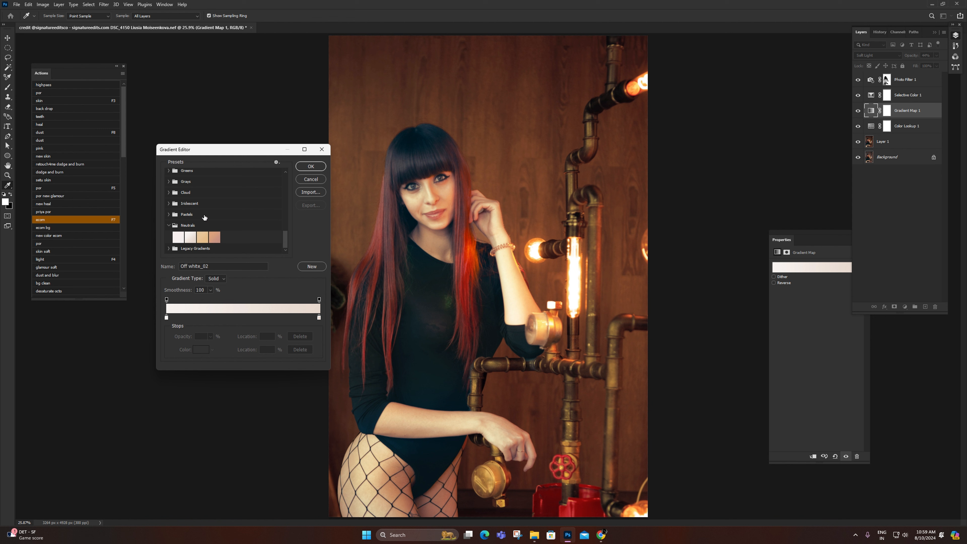
click(178, 237)
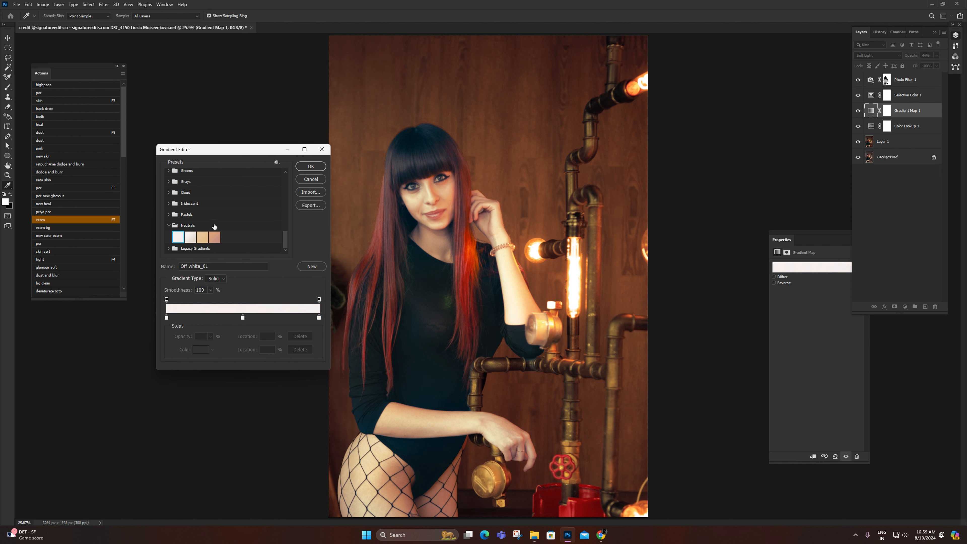
Step: Try the legacy Neutral Density presets on the Gradient Map, including Neutral Density 10, Neutral Density 50, Neutral Density Heavy 3 and Black To Transparent
click(170, 248)
scroll(190, 233, down, 3)
scroll(192, 230, down, 1)
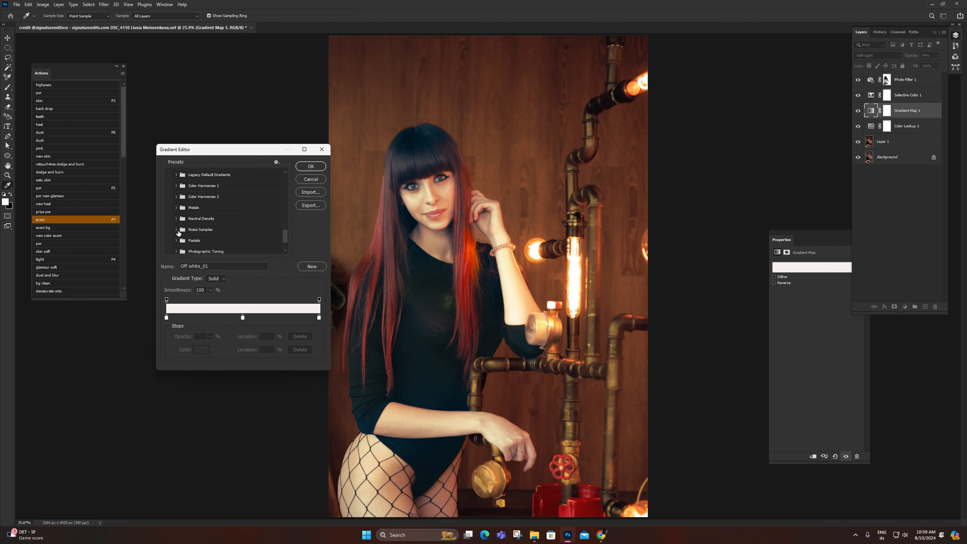
scroll(188, 221, down, 1)
click(173, 206)
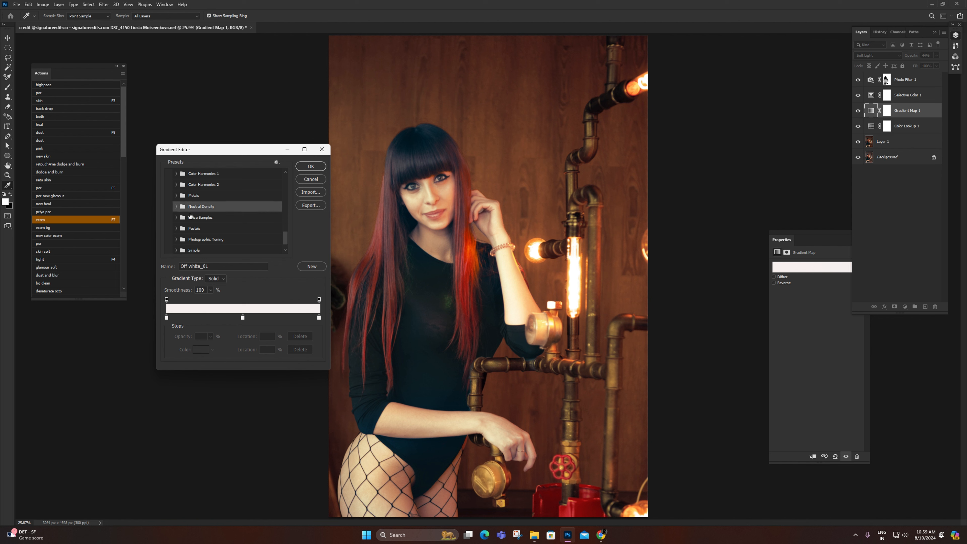
click(176, 206)
scroll(198, 206, down, 1)
click(198, 199)
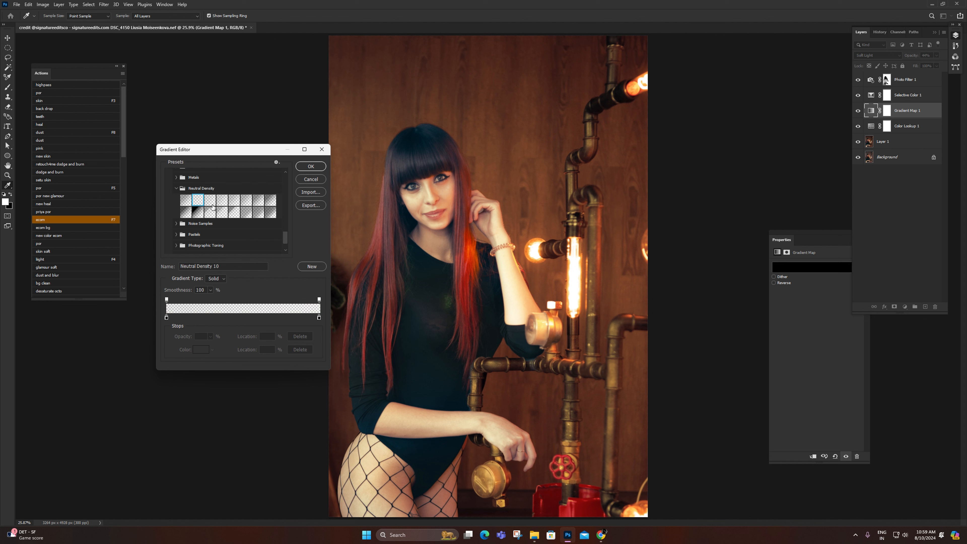
click(222, 202)
click(246, 202)
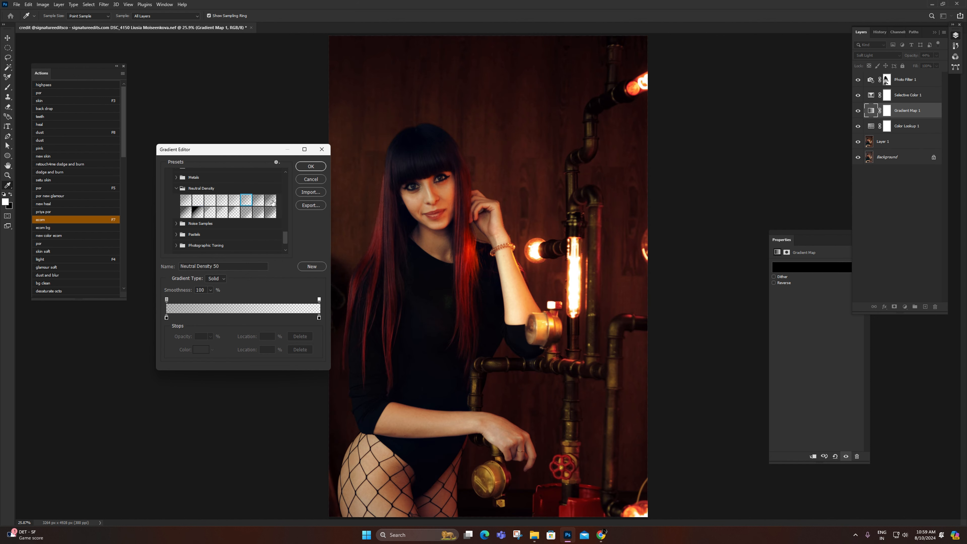
click(271, 202)
click(270, 212)
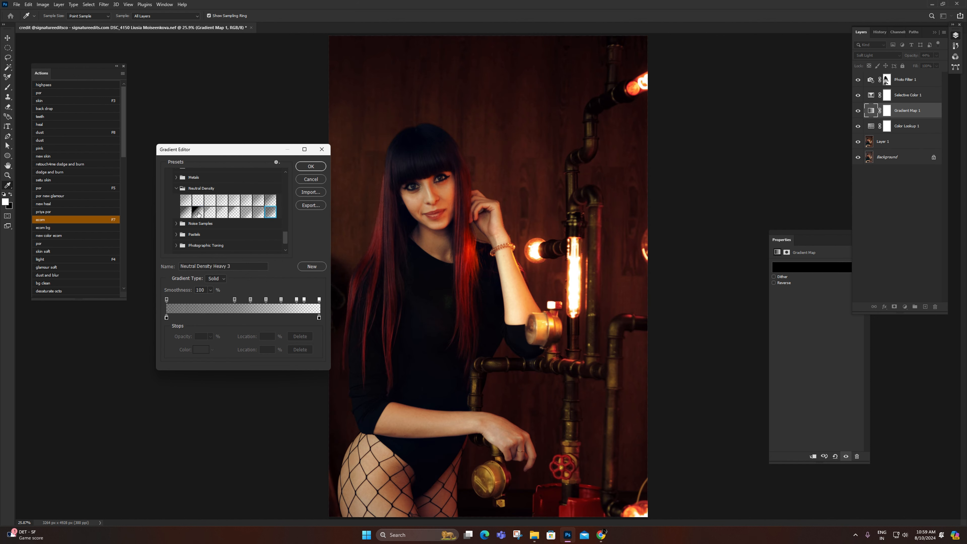
click(198, 212)
Step: Try the Noise Samples presets Sunrise and Purples on the Gradient Map
scroll(211, 221, down, 1)
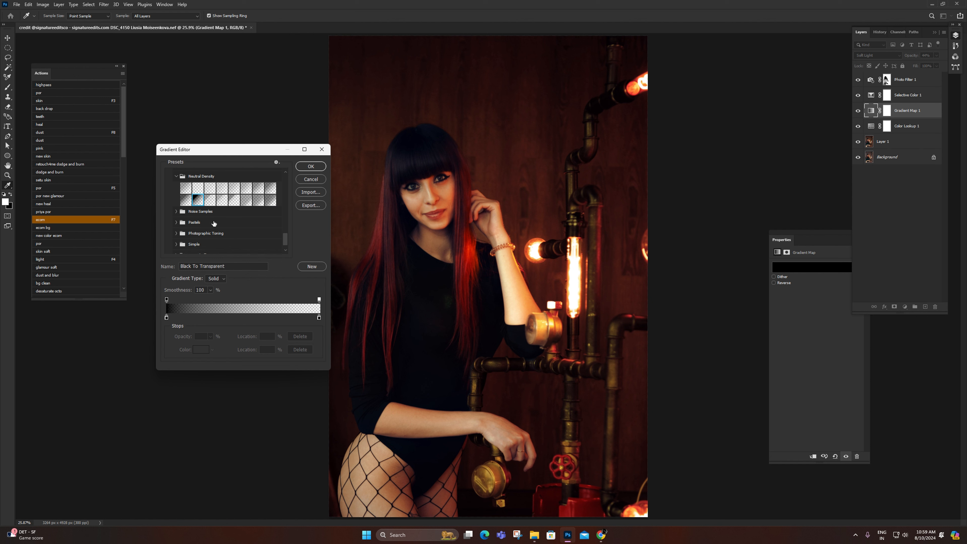
click(176, 211)
click(210, 205)
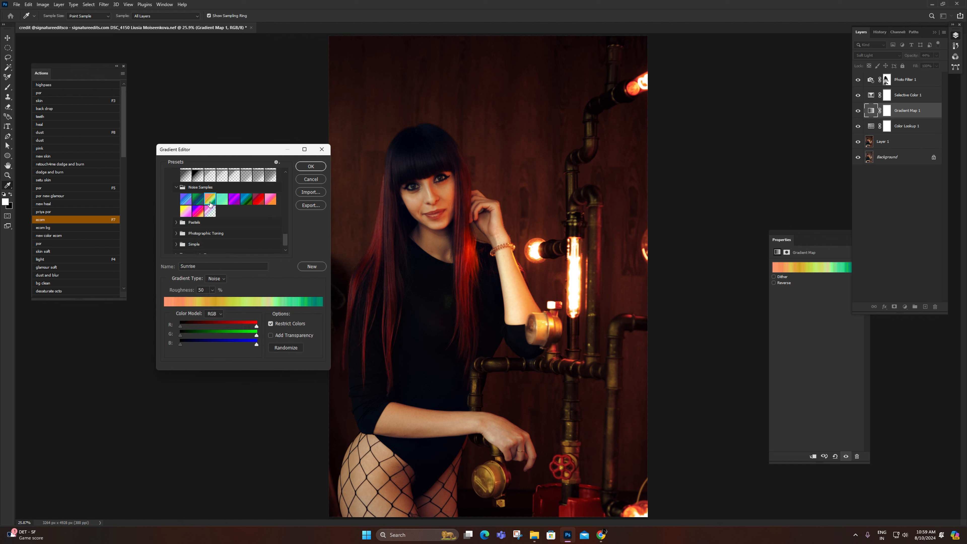
click(234, 199)
scroll(205, 217, down, 1)
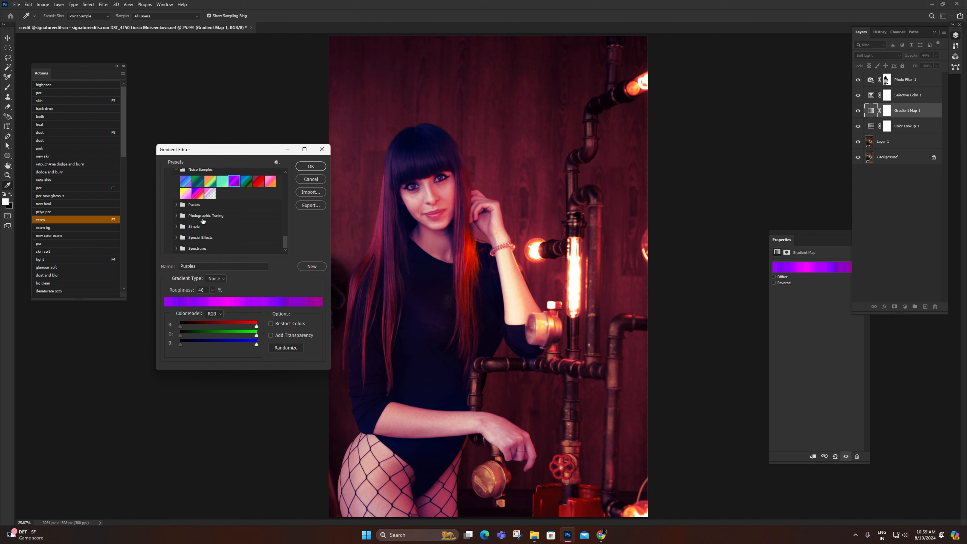
Step: Try Photographic Toning presets on the Gradient Map, including Platinum and Blue 2
click(177, 216)
scroll(186, 216, down, 2)
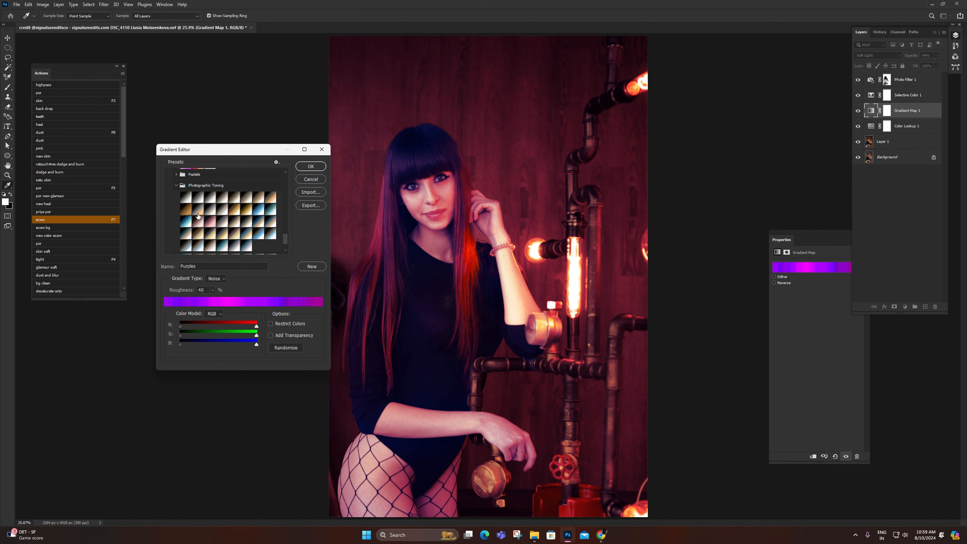
click(188, 200)
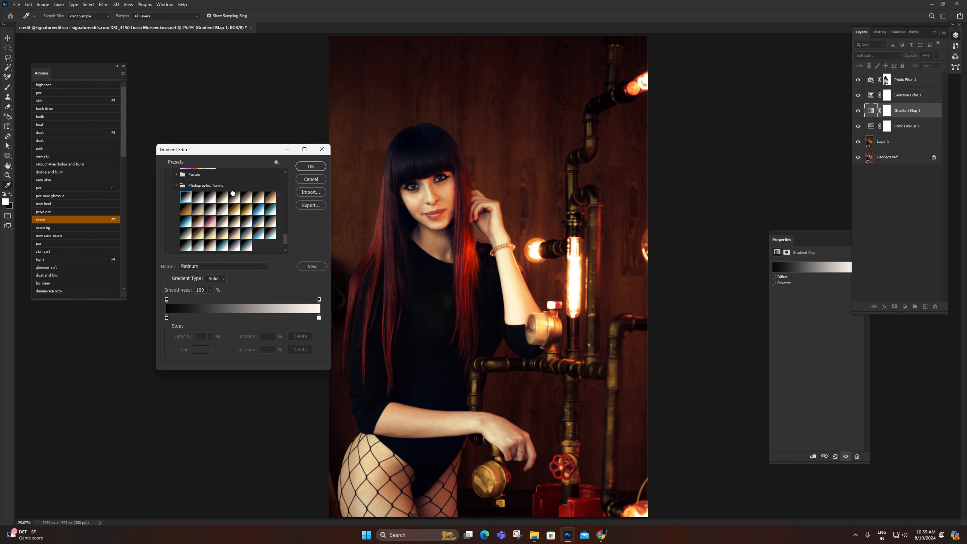
click(230, 199)
click(270, 197)
click(269, 210)
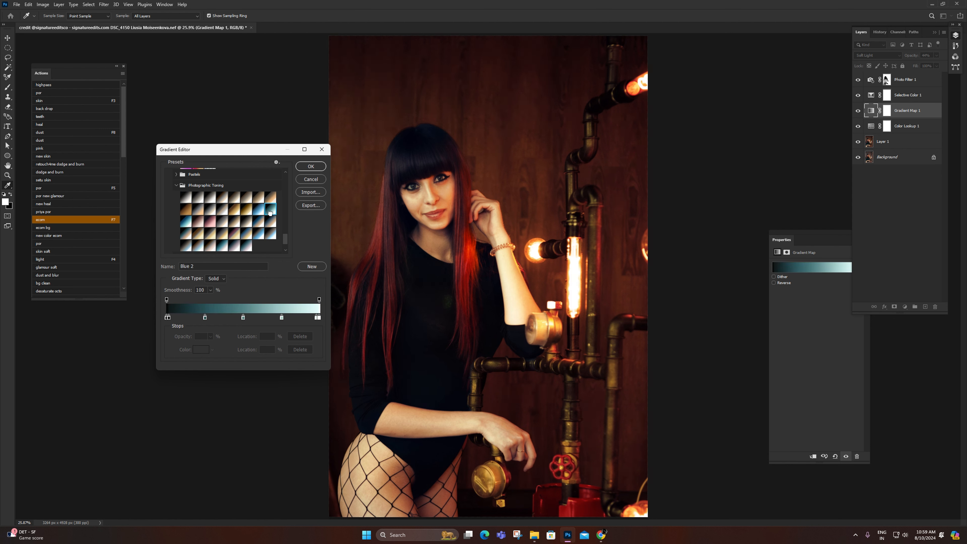
Step: Try further Photographic Toning presets on the Gradient Map, including Gold 1, Copper 2 and Gold-Sepia
click(248, 210)
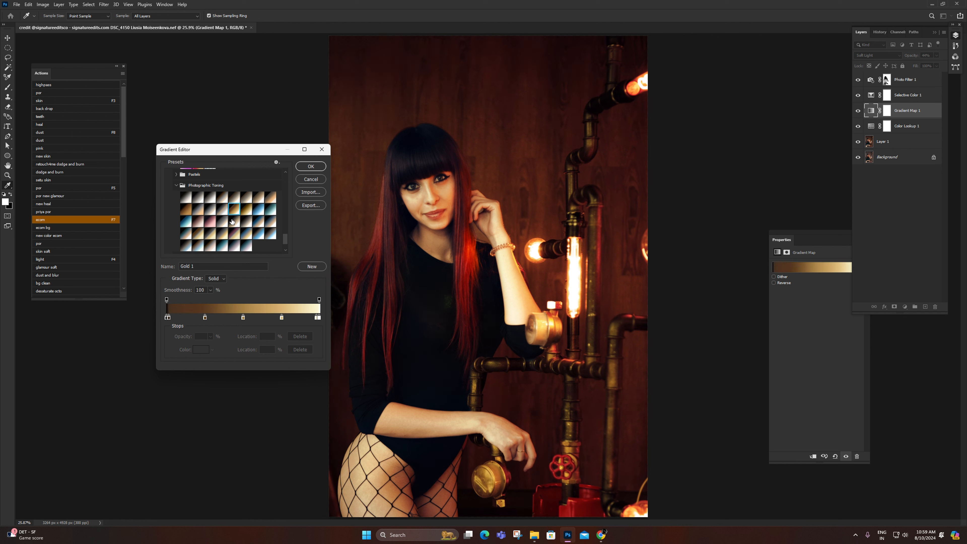
click(234, 221)
click(206, 220)
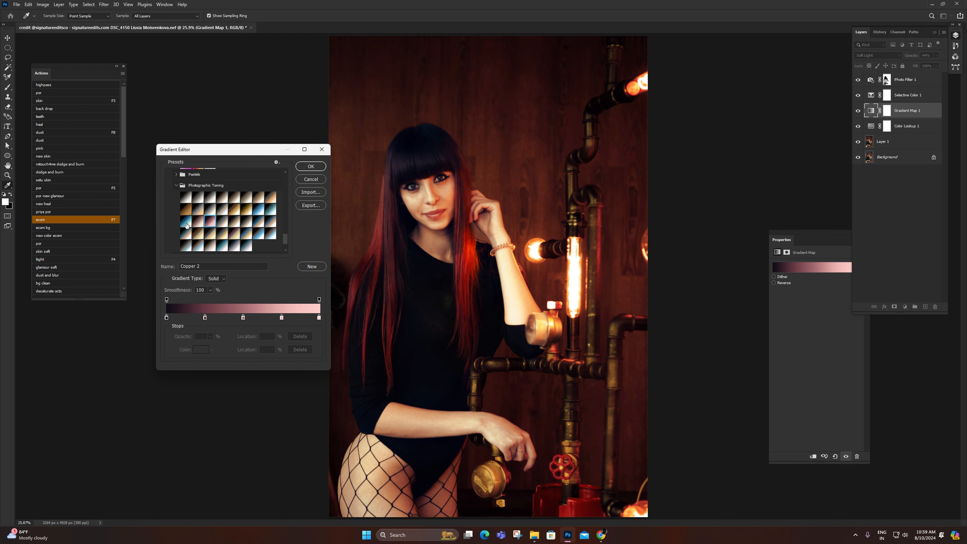
click(186, 223)
click(198, 234)
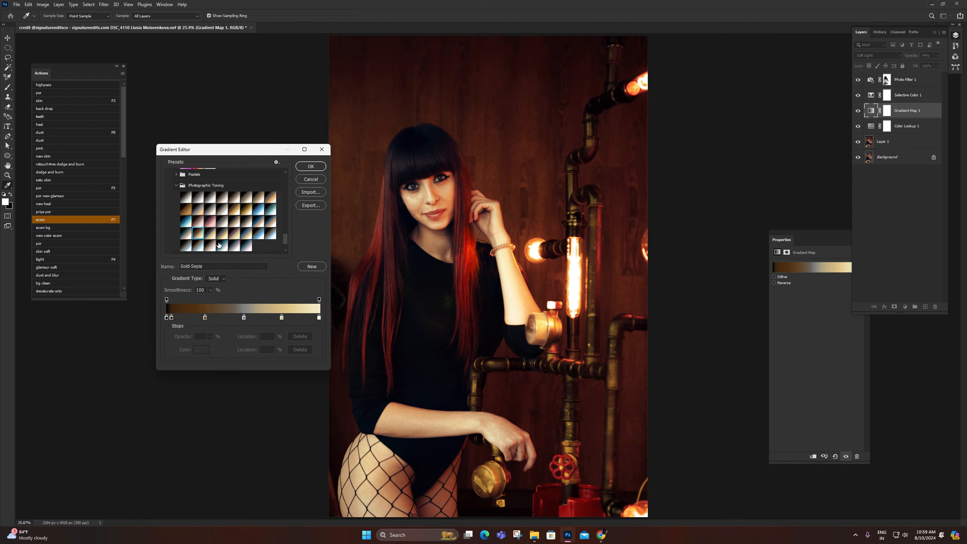
click(219, 245)
click(235, 233)
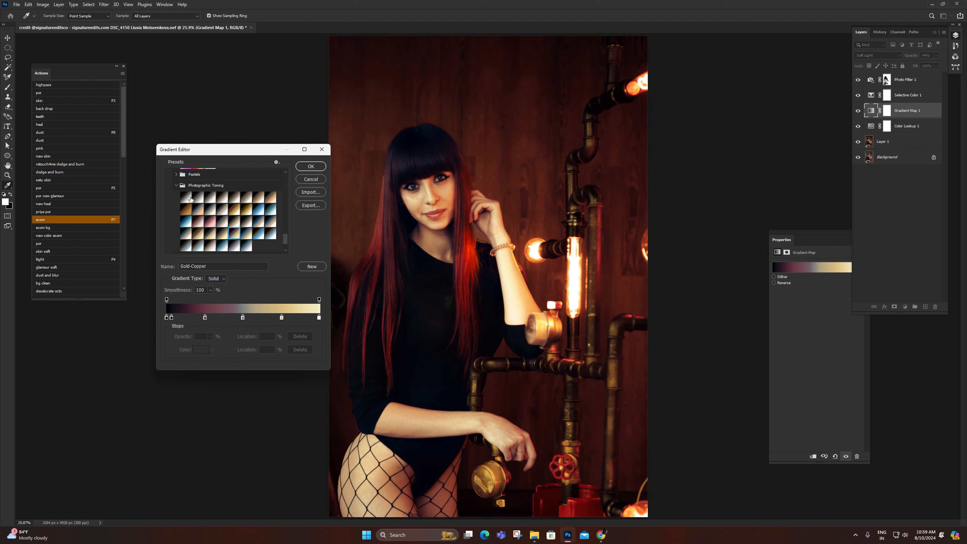
Step: Compare the Platinum and Selenium 2 toning presets and apply Platinum to the Gradient Map
click(190, 197)
click(210, 196)
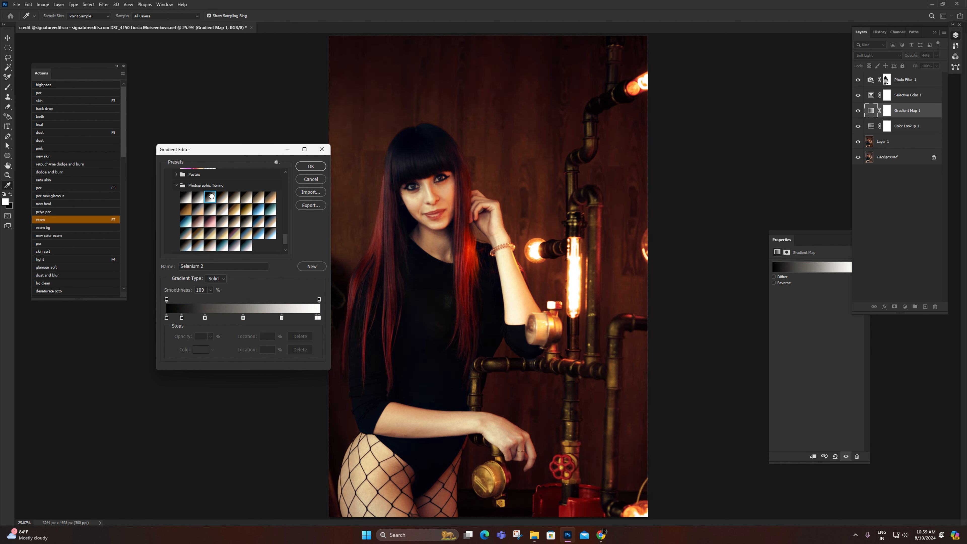
click(311, 166)
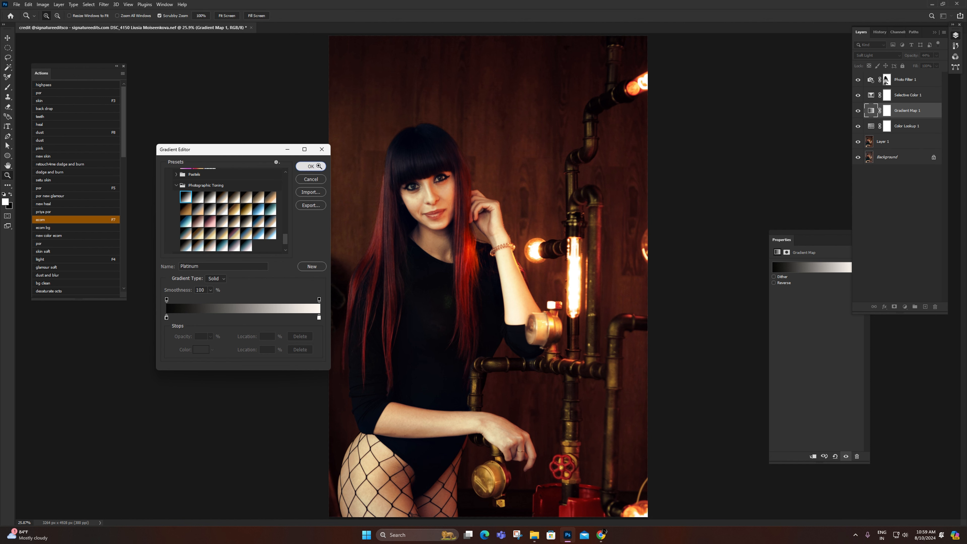
Step: Split the Gradient Map layer's Blend If shadow range for the underlying layer to about 95 / 214 and apply it
double_click(932, 113)
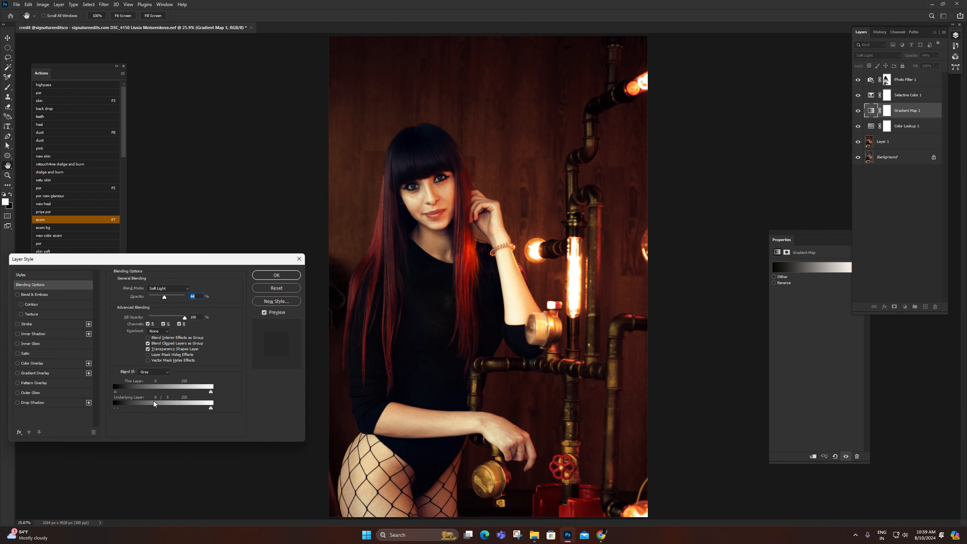
drag(124, 415, 164, 410)
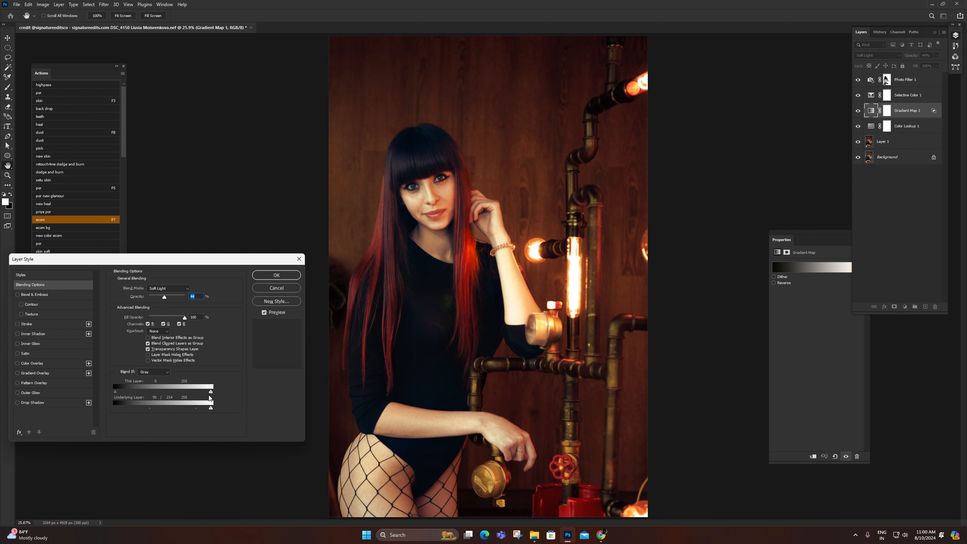
click(273, 313)
click(273, 313)
click(271, 273)
Step: Compare the whole image with and without the Gradient Map layer
scroll(669, 182, down, 1)
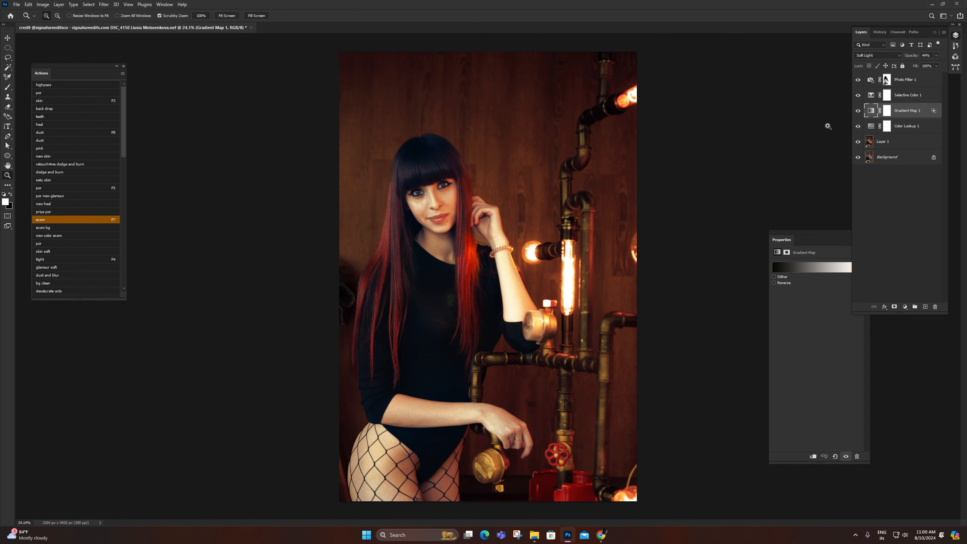
click(857, 112)
click(857, 112)
click(858, 112)
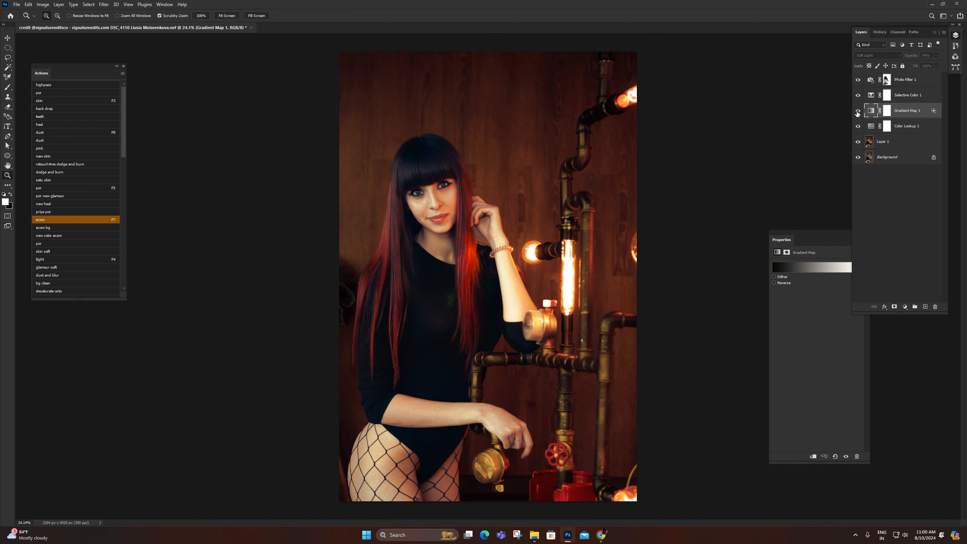
click(858, 112)
right_click(498, 228)
click(512, 233)
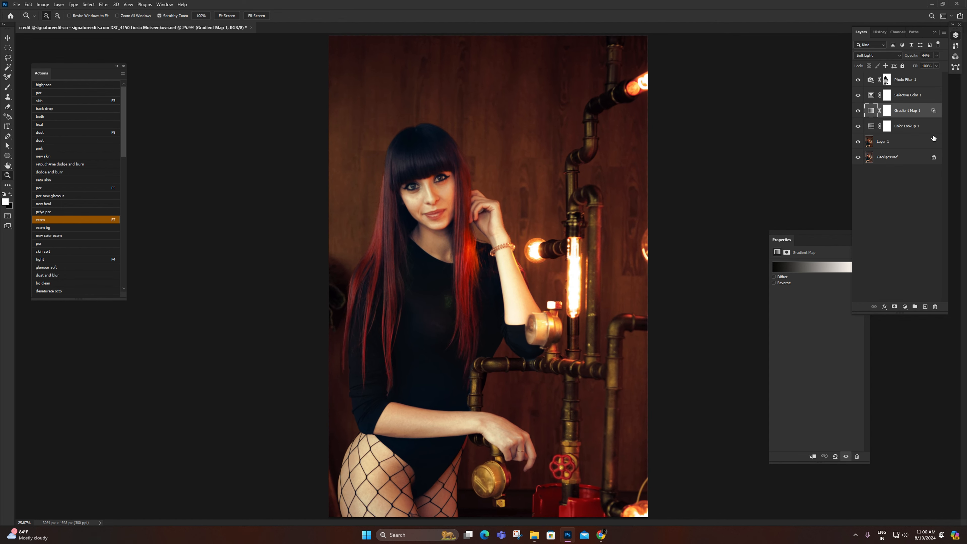
Step: Group all the layers above the Background, from Layer 1 to Photo Filter 1
click(900, 141)
shift+click(916, 82)
key(ctrl+g)
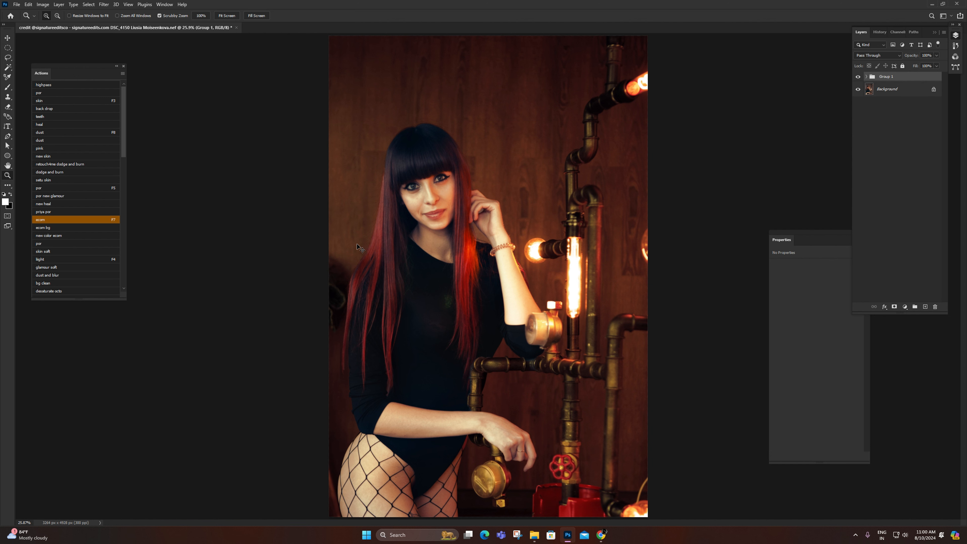
Step: Compare the image before and after grading by toggling the new group's visibility
scroll(397, 225, down, 7)
click(858, 77)
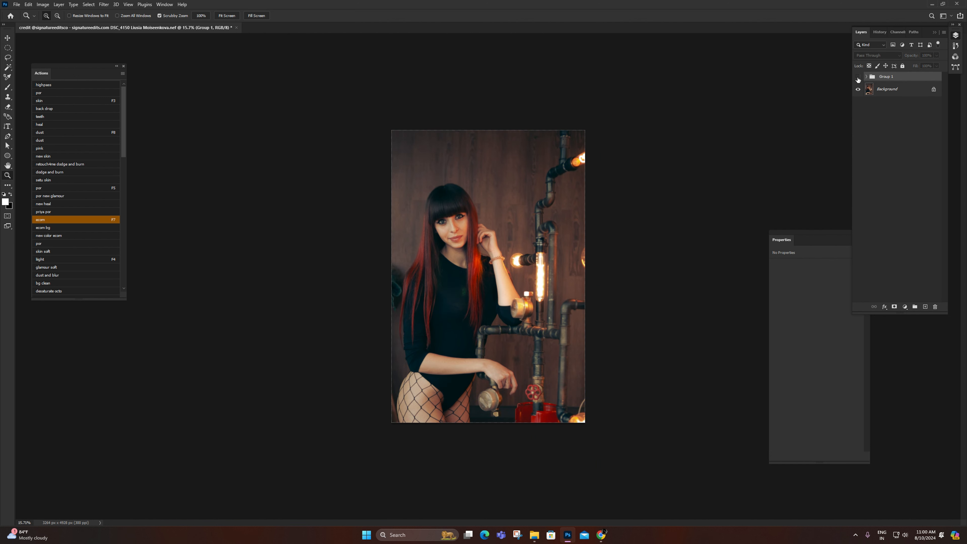
click(857, 77)
right_click(524, 223)
click(548, 232)
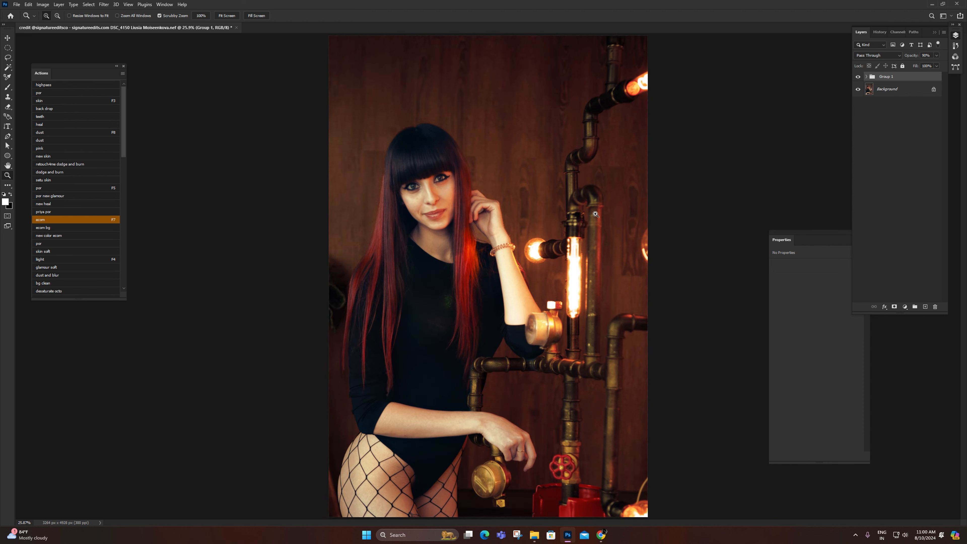
Step: Set the grading group's opacity to 80% and compare the image with and without it
scroll(830, 145, down, 1)
drag(916, 55, 914, 55)
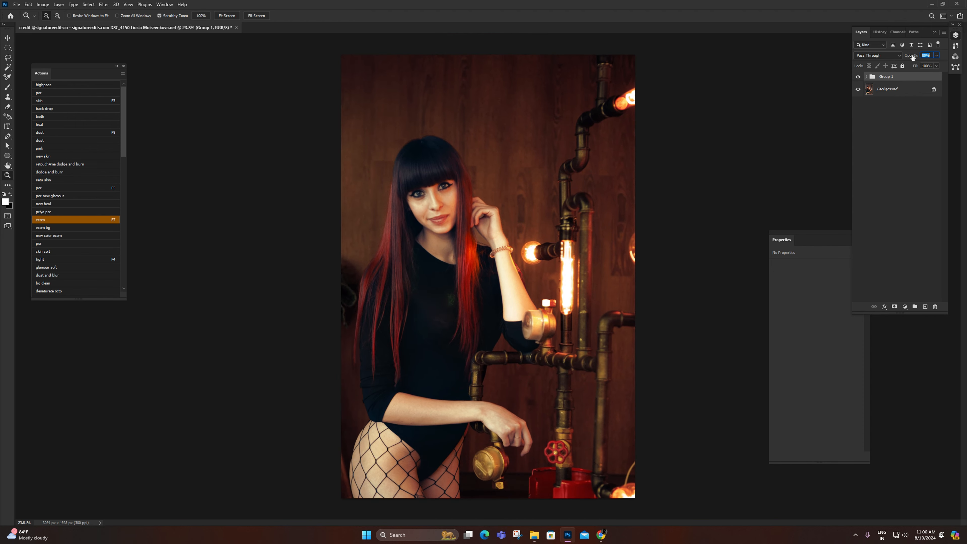
click(857, 77)
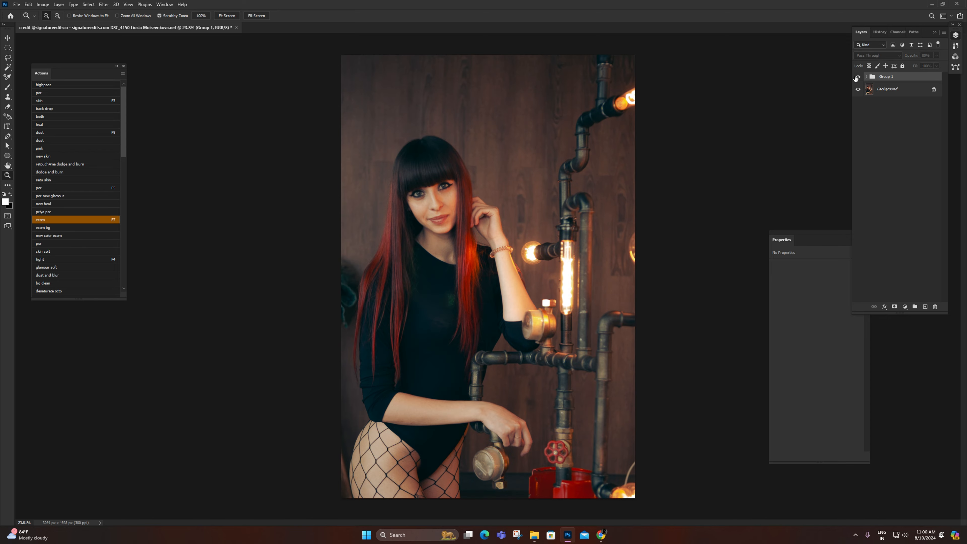
click(856, 77)
click(857, 78)
click(857, 78)
Step: Place the original DSC_4150 raw portrait from the social folder as a new layer, using Camera Raw's default settings instead of the edits
key(alt+Tab)
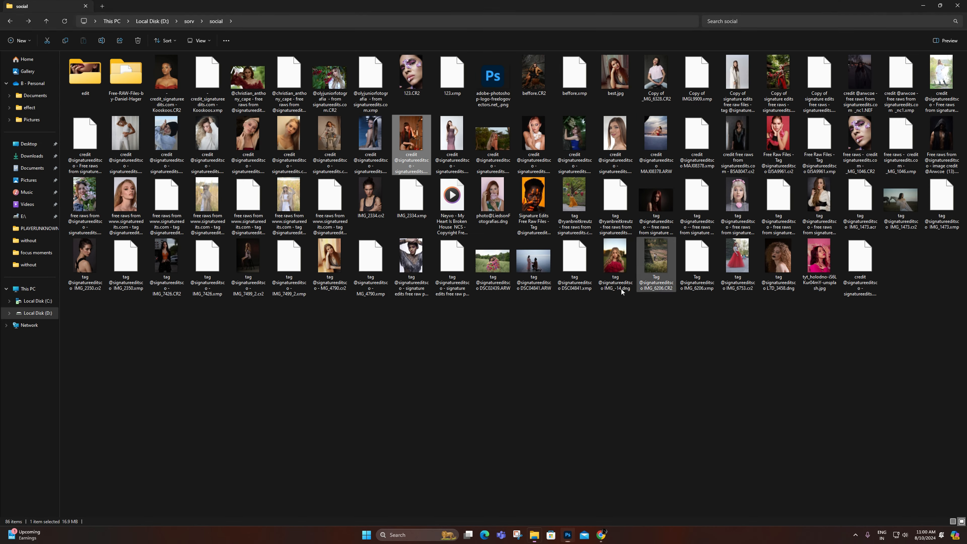
drag(418, 140, 560, 508)
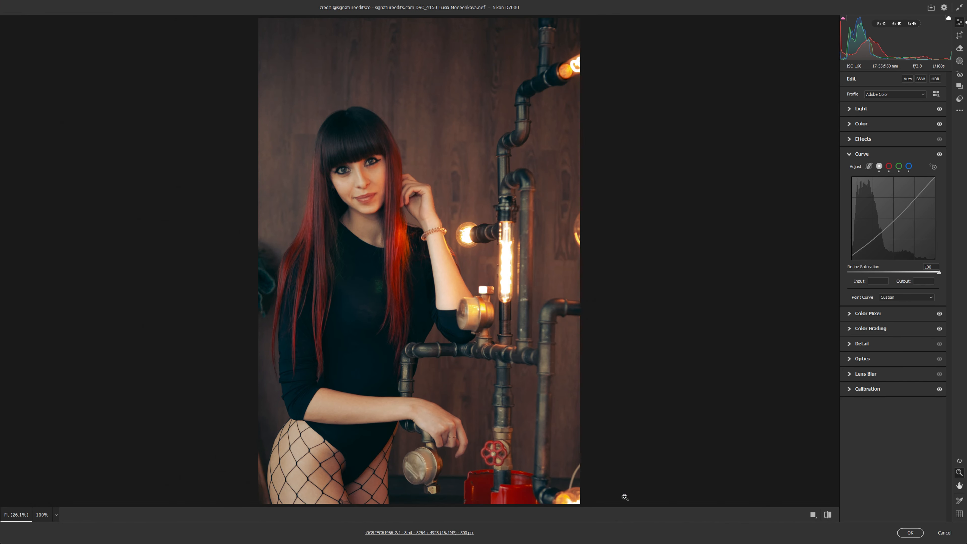
click(826, 516)
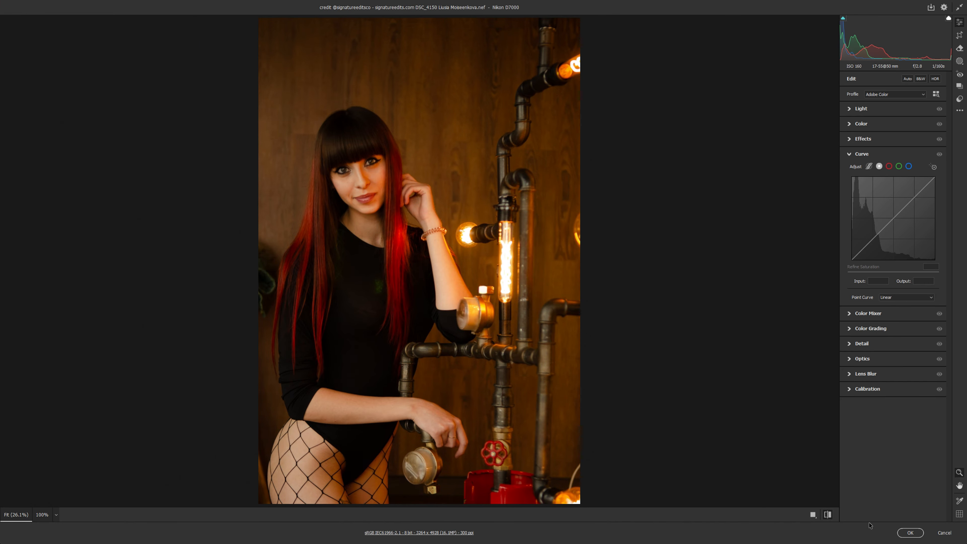
click(910, 533)
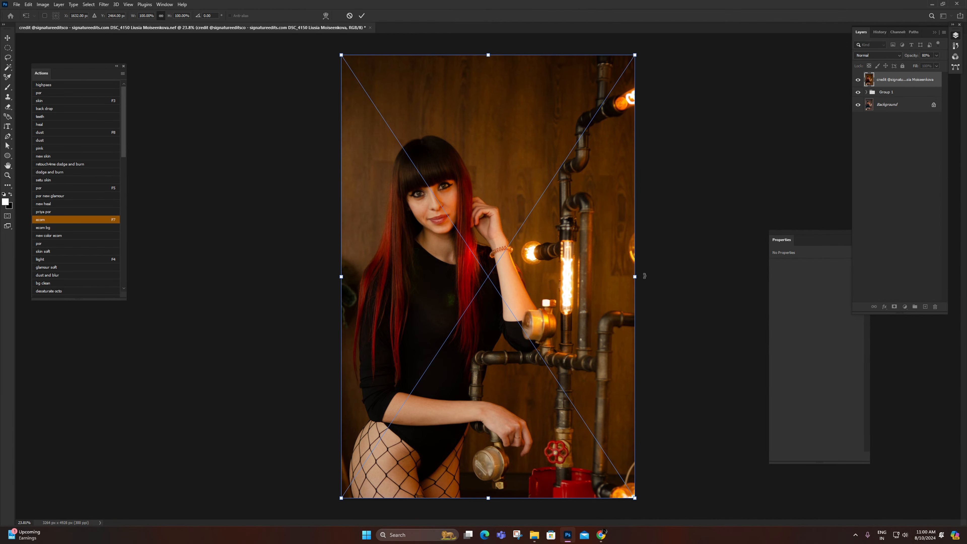
key(Return)
Step: Compare the graded image with the unedited raw version by toggling the placed layer's visibility
drag(543, 265, 527, 267)
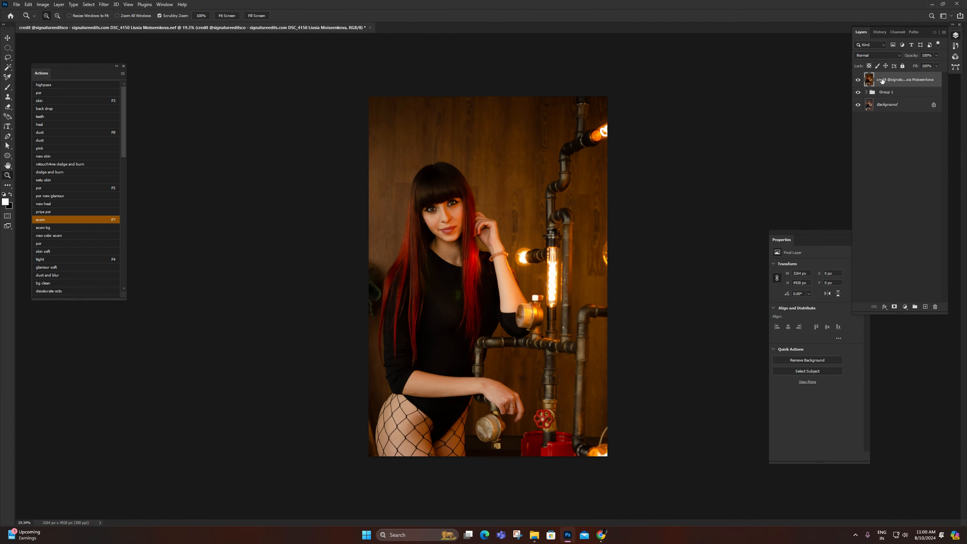
click(858, 80)
click(859, 80)
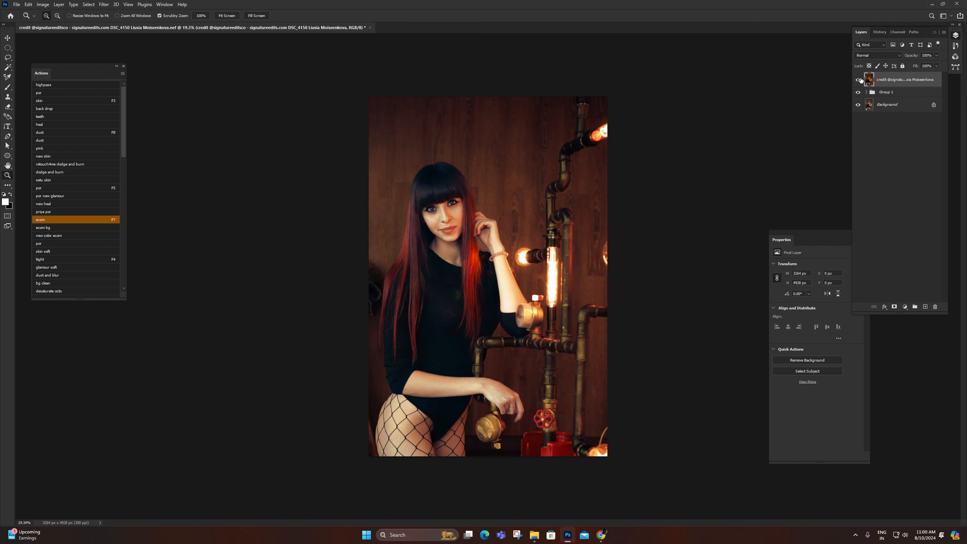
click(860, 80)
click(859, 79)
click(858, 80)
Step: Delete the placed unedited raw layer above Group 1
right_click(539, 230)
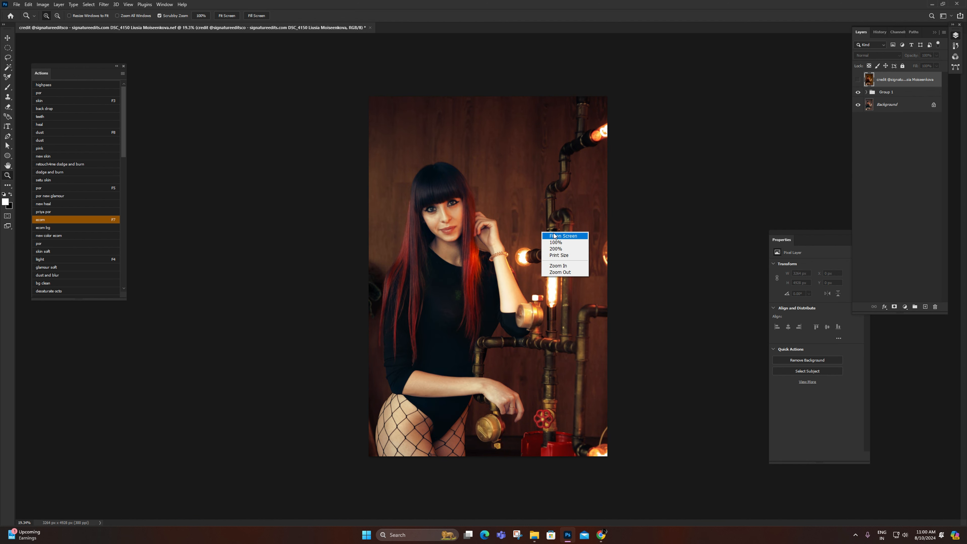
click(550, 232)
key(Delete)
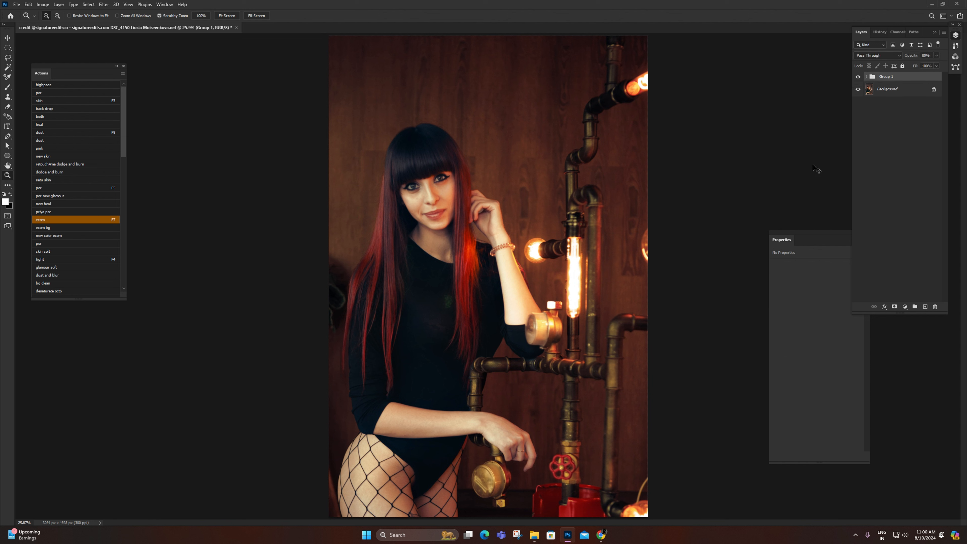
Step: Duplicate the Background layer and merge the copy with Group 1 into a single layer above the Background
click(904, 97)
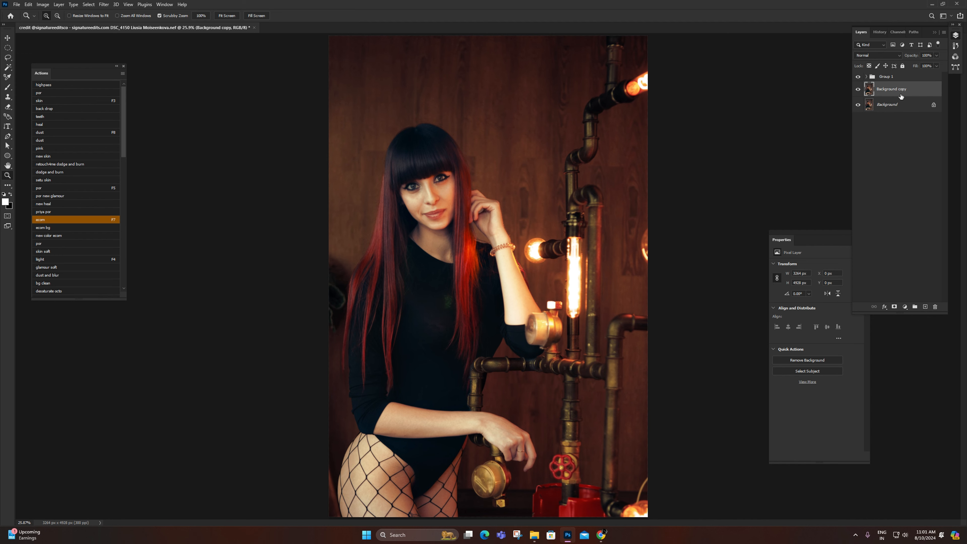
key(ctrl+j)
key(ctrl+e)
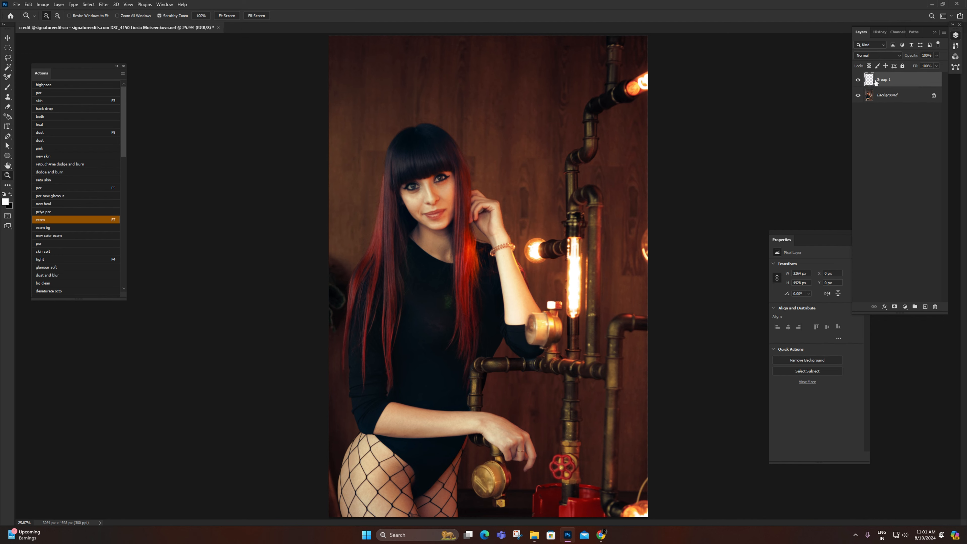
Step: Save the layered document as a TIFF file in the edit folder inside the social folder
key(ctrl+shift+s)
double_click(94, 59)
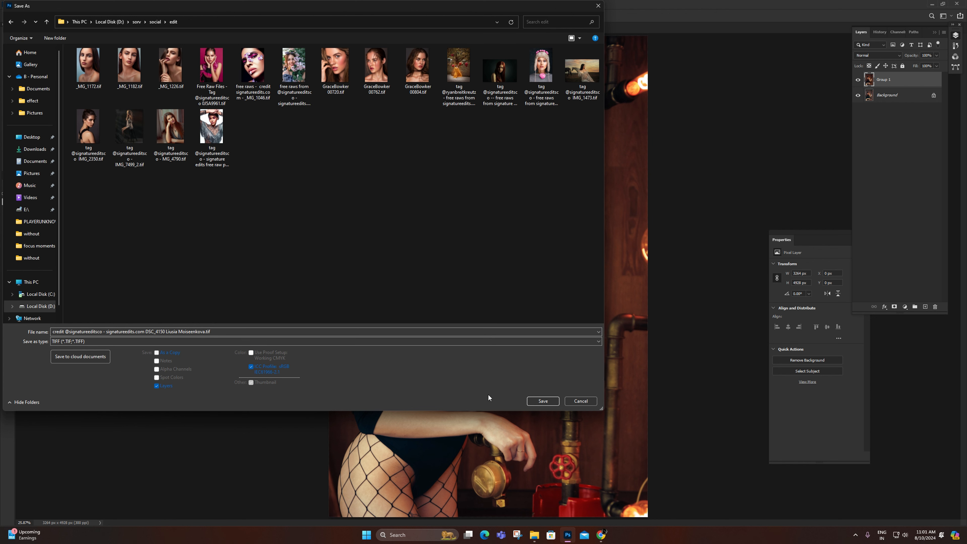
click(543, 402)
click(491, 200)
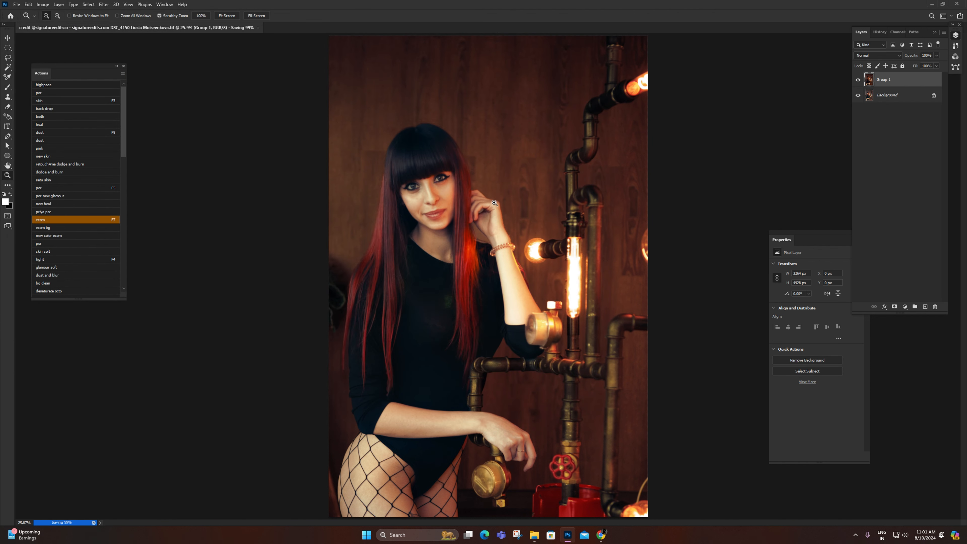